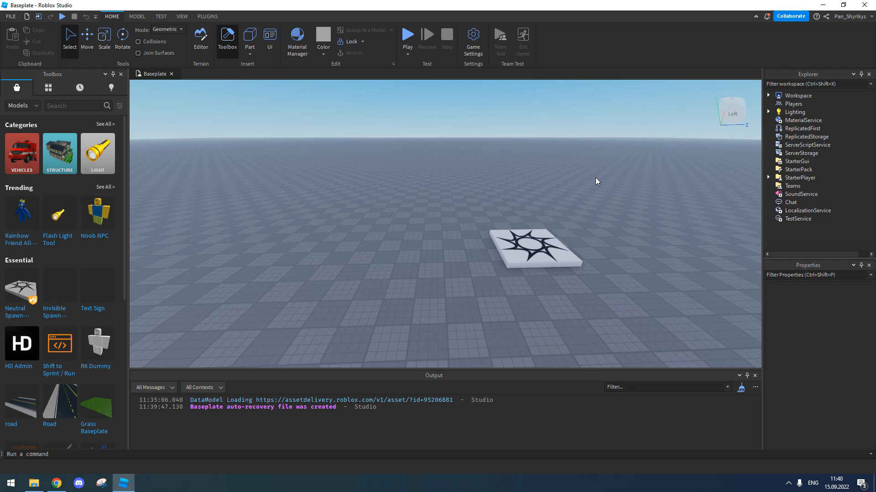
Step: Close the Toolbox, Output, Explorer and Properties windows so that only the 3D viewport remains
left_click(121, 74)
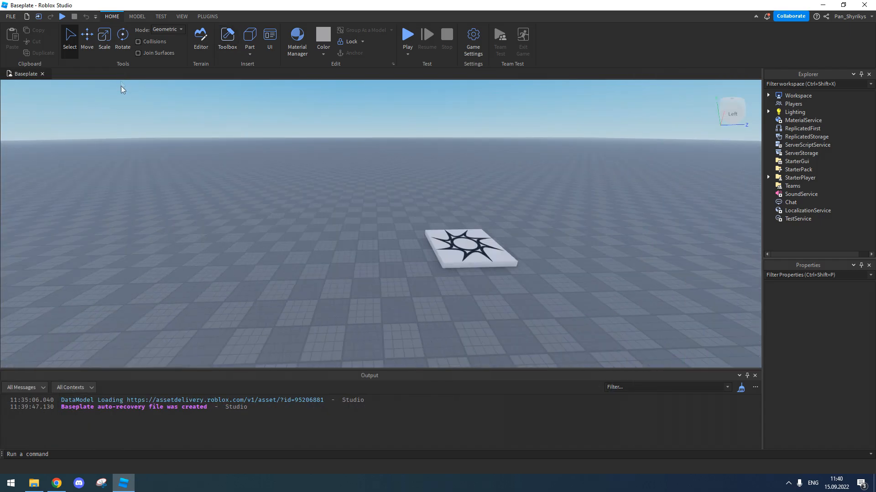
left_click(755, 376)
left_click(868, 73)
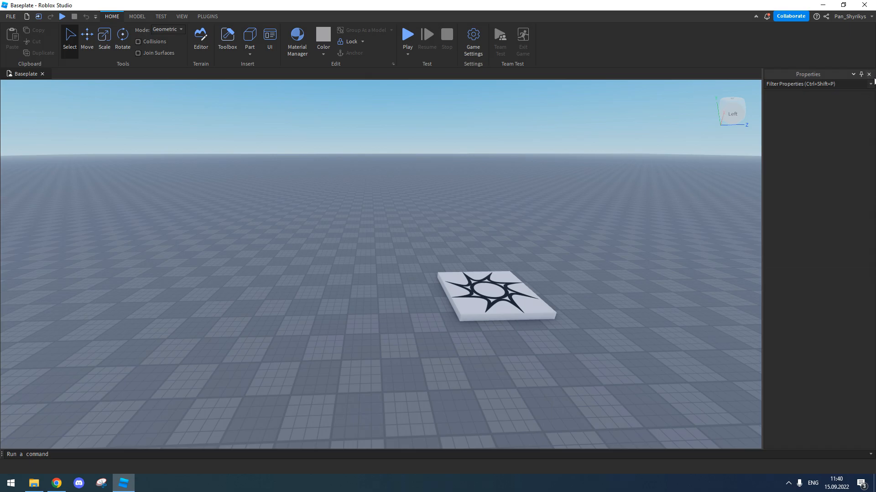
left_click(868, 74)
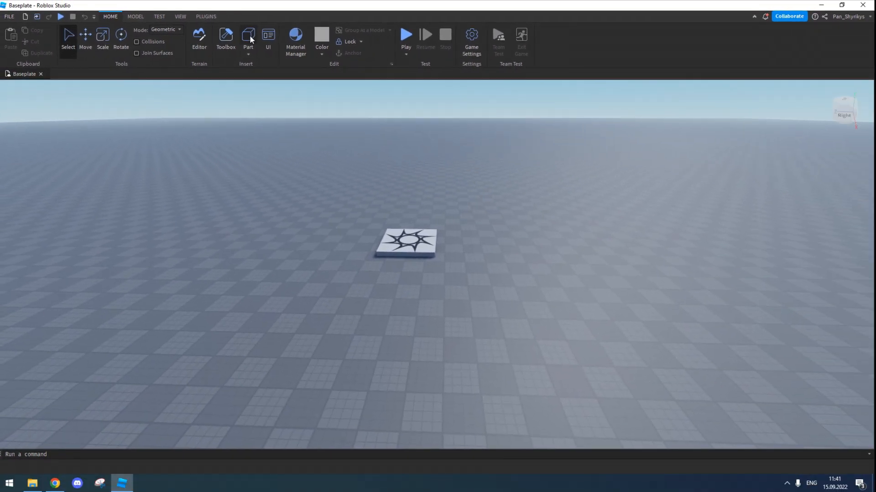
Step: Insert a block part on the baseplate beside the spawn location
left_click(285, 41)
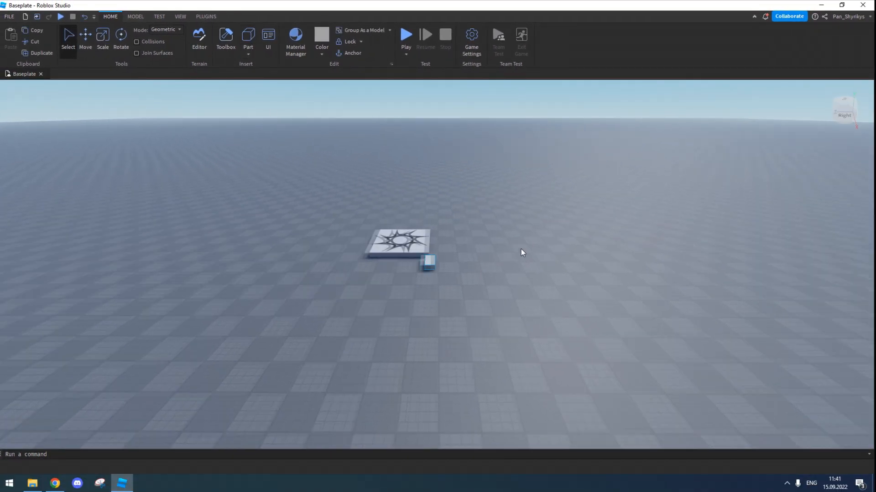
scroll(522, 248, "up", 3)
key("w")
key("a")
right_click_drag(522, 249, 523, 249)
scroll(522, 248, "up", 4)
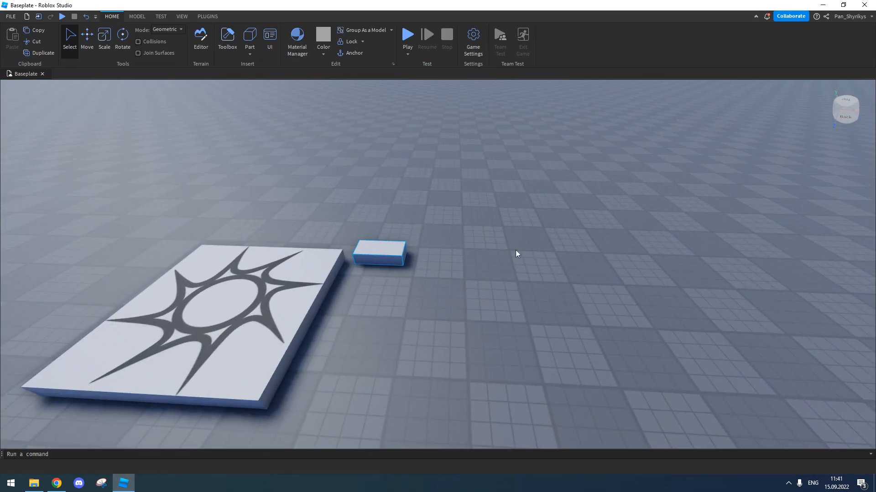
Step: Scale the part up along its length and height, and activate the Rotate tool
left_click(106, 54)
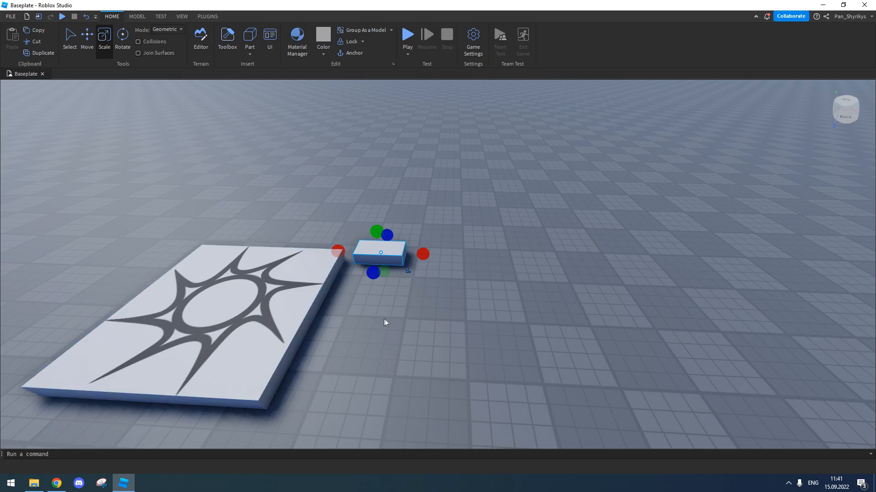
right_click_drag(414, 303, 412, 301)
left_click_drag(423, 258, 509, 296)
left_click_drag(440, 241, 441, 168)
key("d")
right_click_drag(512, 161, 512, 161)
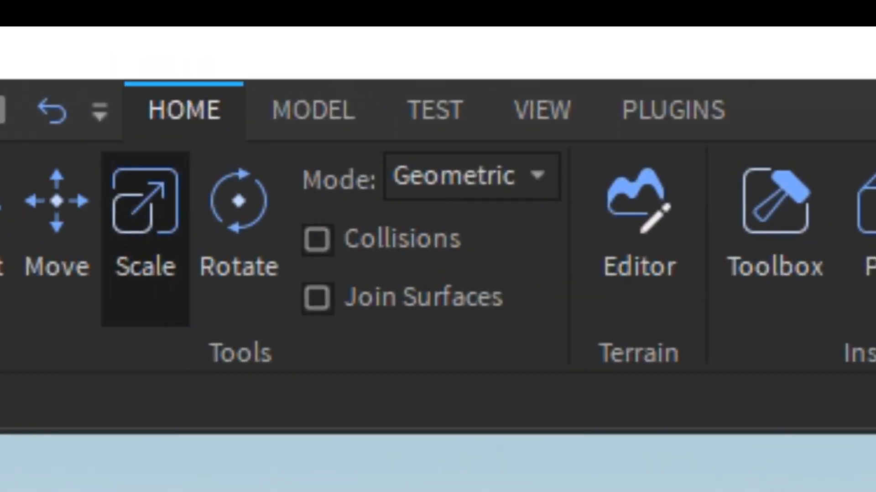
left_click(140, 101)
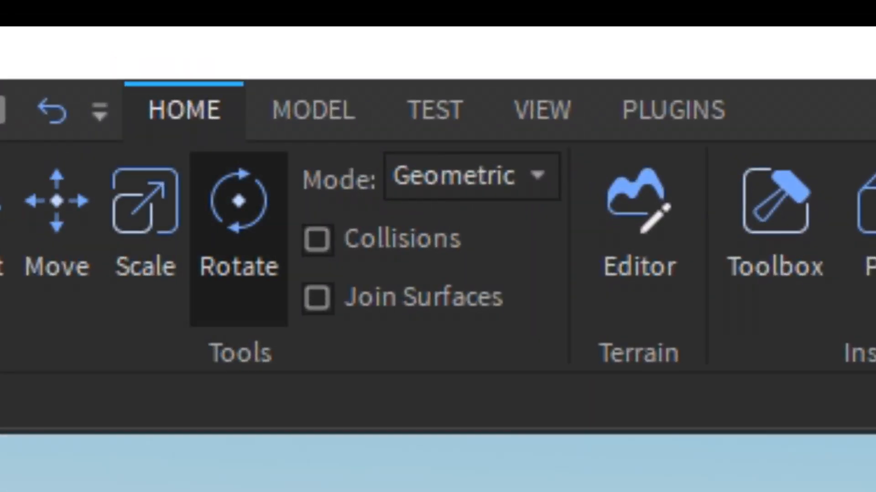
left_click(314, 111)
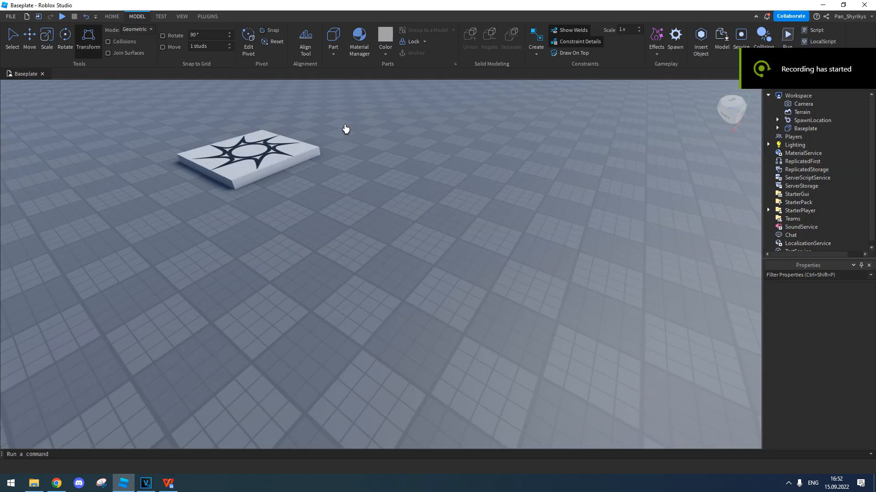
Step: Insert a new part in front of the spawn location and enlarge it into a thick block with the Transform tool
left_click(333, 39)
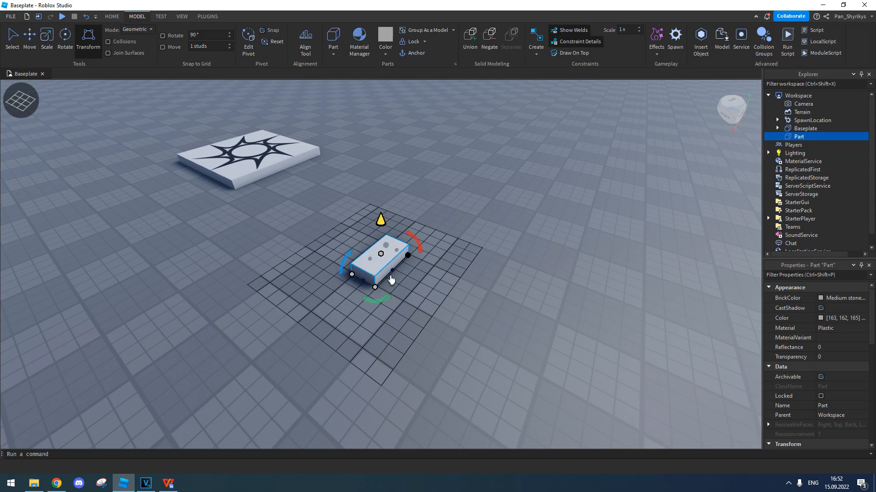
left_click_drag(392, 275, 478, 310)
mouse_move(416, 269)
left_mouse_down()
mouse_move(416, 254)
mouse_move(428, 273)
left_mouse_up()
left_click_drag(462, 337, 418, 336)
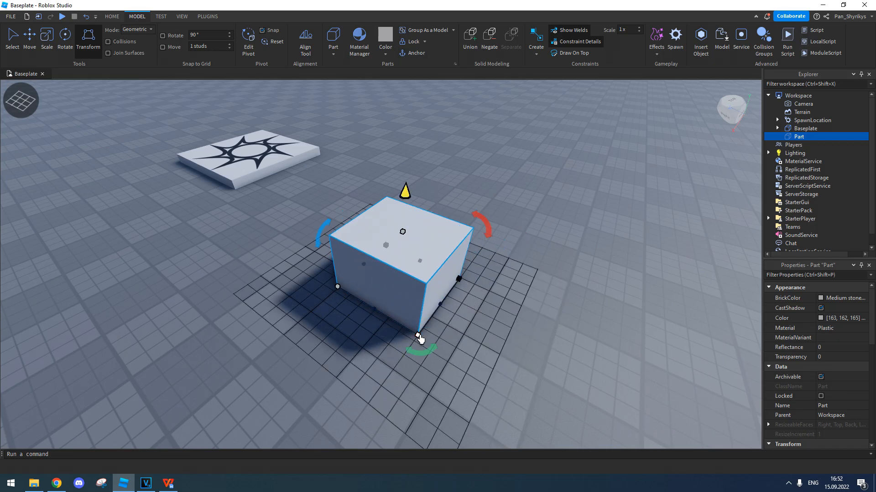
Step: Rotate the block about two of its axes with Transform, and reposition it vertically and across the baseplate
left_click_drag(483, 231, 502, 222)
mouse_move(430, 349)
left_mouse_down()
mouse_move(424, 360)
mouse_move(393, 358)
mouse_move(424, 354)
left_mouse_up()
right_click_drag(494, 325, 447, 269)
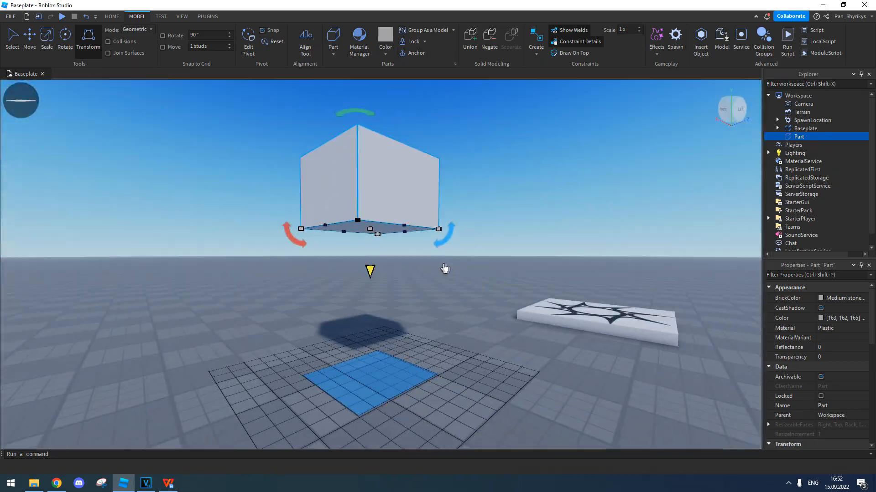
left_click_drag(369, 271, 384, 319)
scroll(387, 318, "down", 3)
right_click_drag(388, 317, 392, 269)
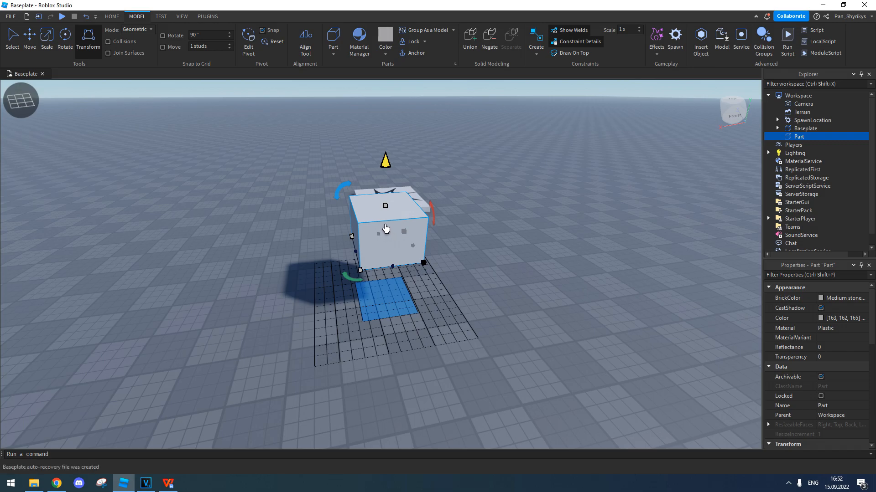
left_click_drag(388, 224, 428, 240)
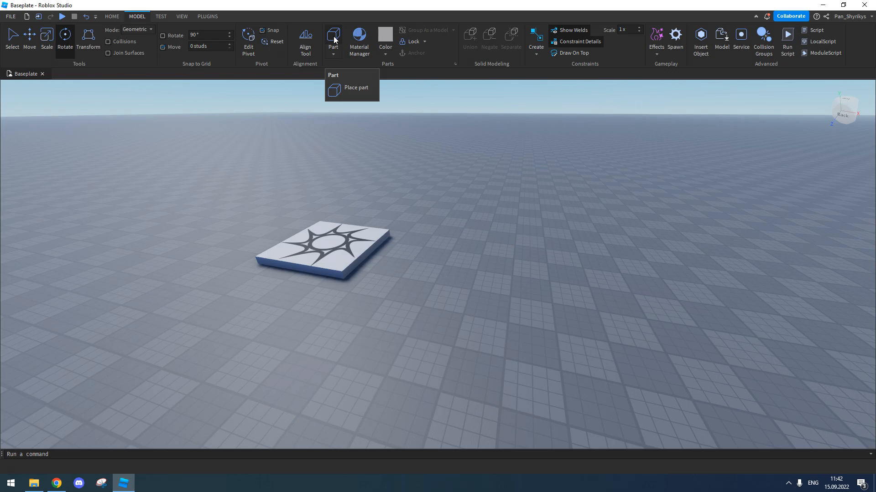
Step: Insert two block parts near the spawn location and activate the Move tool for positioning them
left_click(333, 37)
scroll(471, 164, "up", 3)
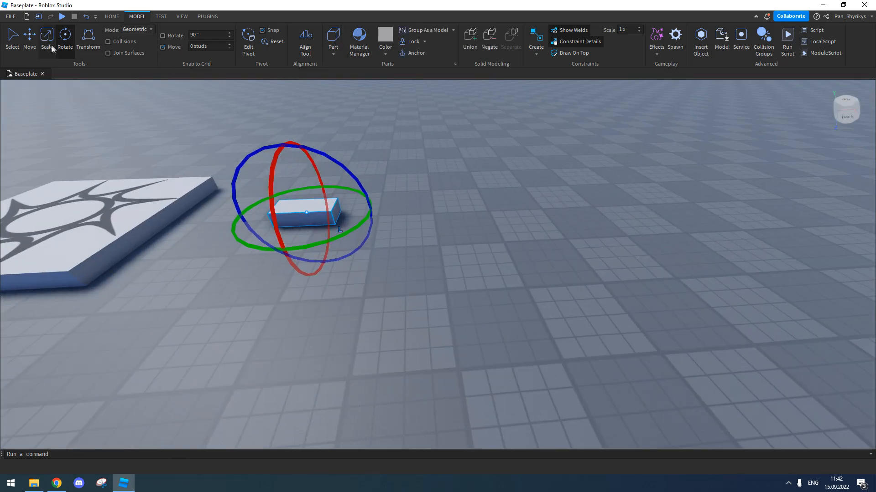
left_click(30, 38)
left_click(333, 36)
Step: Move the second part onto one end of the first and adjust its height so the two parts overlap
left_click_drag(464, 246, 354, 227)
key("w")
right_click_drag(343, 163, 337, 160)
left_click_drag(334, 171, 331, 159)
key("a")
right_click_drag(386, 147, 388, 147)
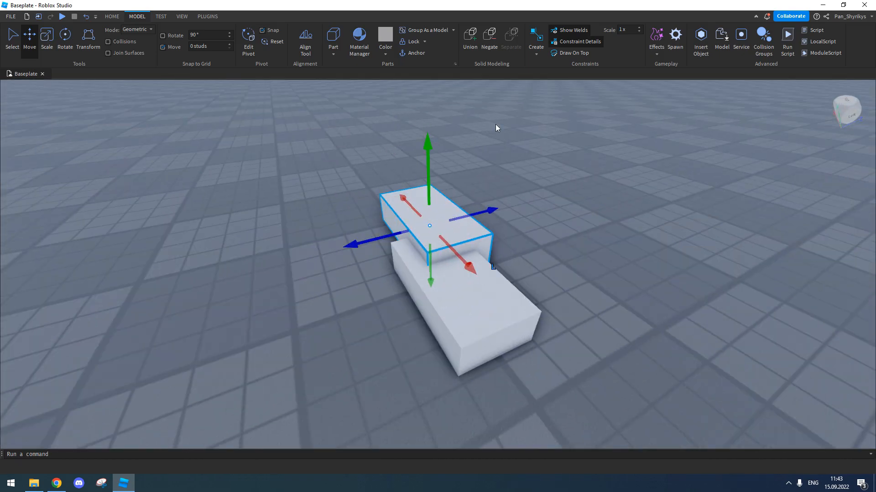
Step: Negate the upper part and union it with the lower part to cut a notch into that end
left_click(492, 35)
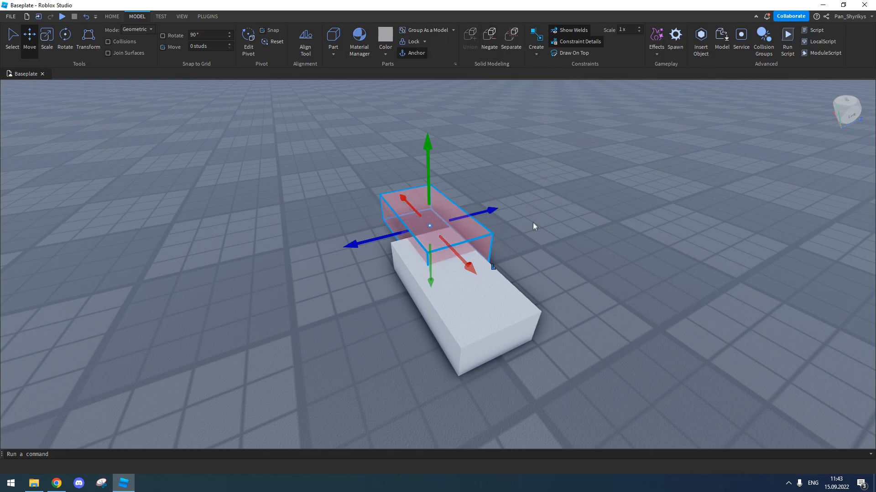
left_click(499, 300, "shift")
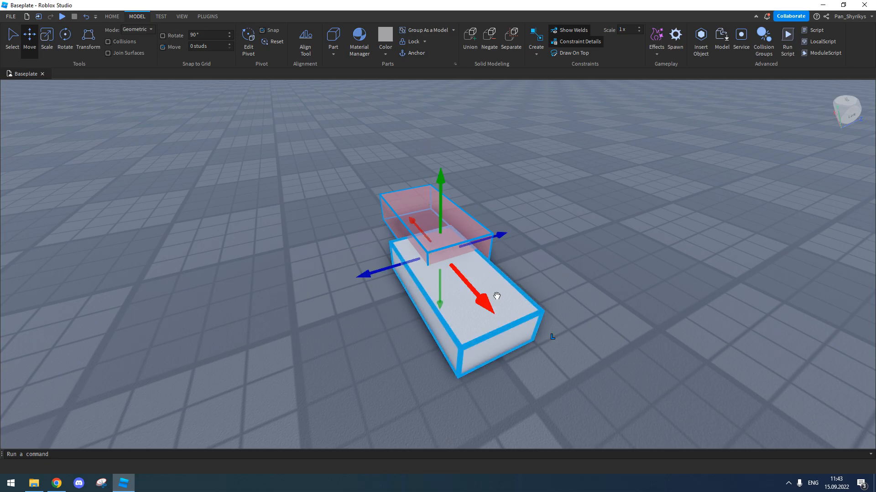
left_click(474, 33)
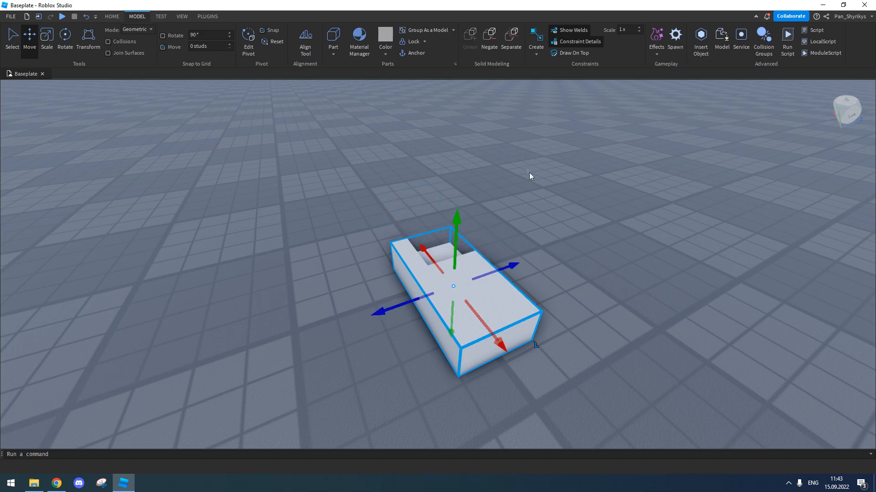
right_click_drag(558, 206, 510, 212)
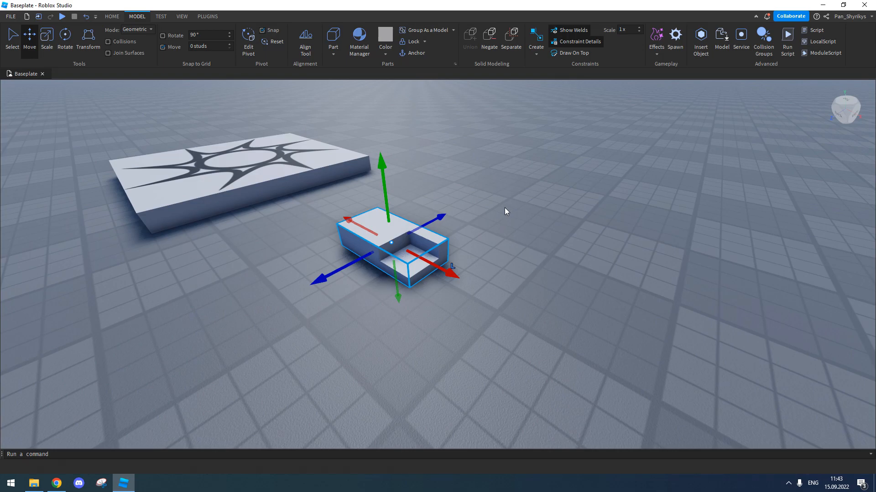
Step: Separate the notched union back into its individual parts
left_click(517, 207)
left_click(418, 245)
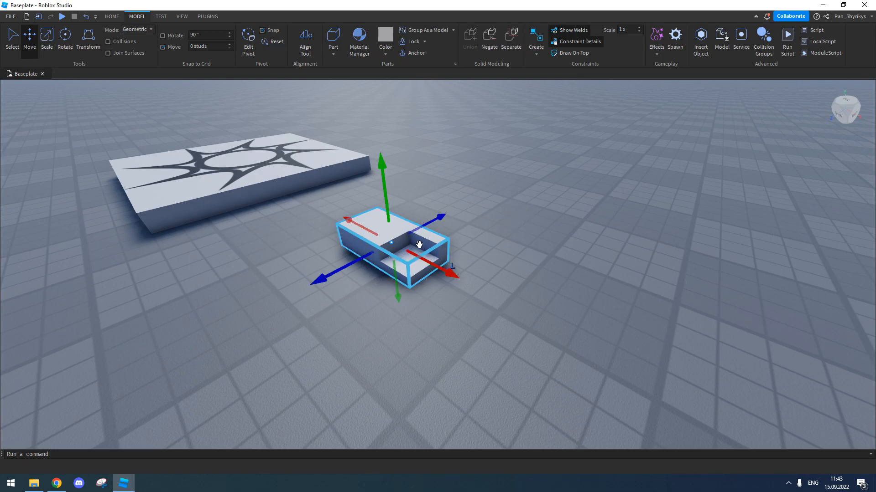
left_click(512, 41)
left_click(545, 193)
right_click_drag(545, 192, 547, 190)
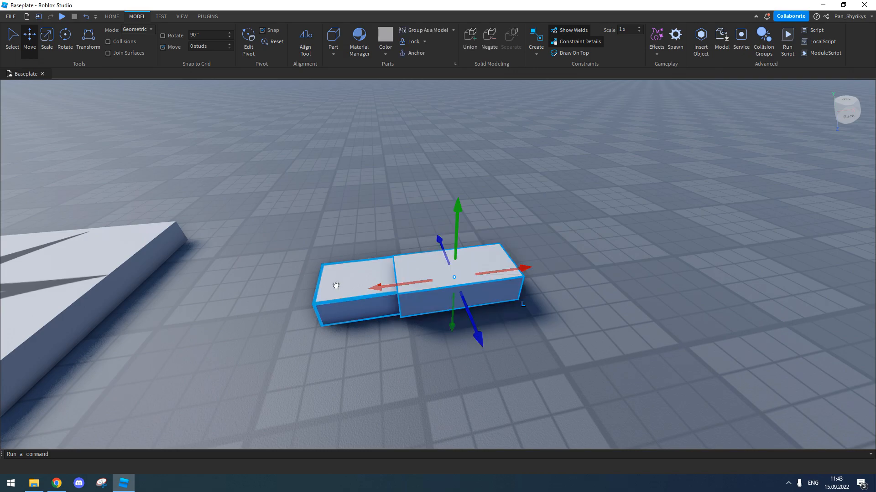
Step: Union the two overlapping solid parts into one object and shift it across the baseplate
left_click(336, 286, "ctrl")
left_click(467, 42)
left_click_drag(429, 291, 418, 307)
left_click_drag(475, 275, 451, 277)
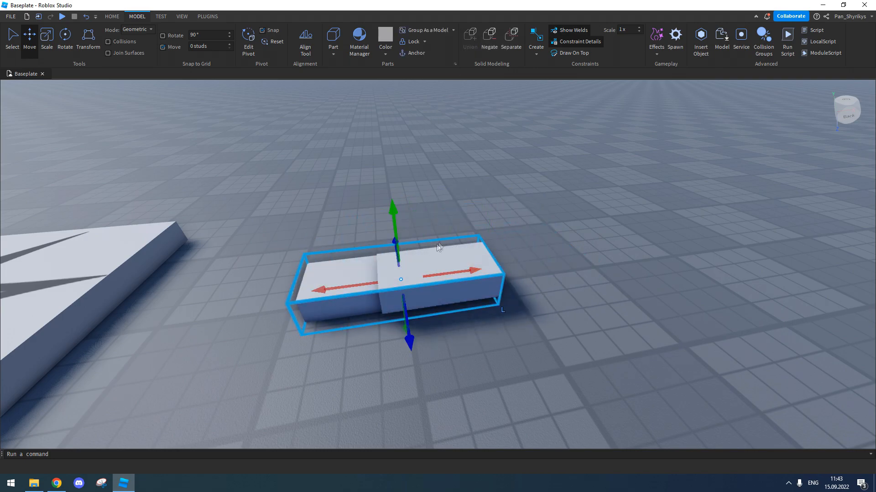
Step: Enlarge the union with the Scale tool by stretching its sides and height, and deselect it
right_click_drag(439, 248, 439, 247)
left_click(47, 42)
right_click_drag(365, 173, 362, 173)
left_click_drag(472, 201, 571, 178)
left_click_drag(467, 169, 465, 128)
right_click_drag(507, 185, 510, 189)
left_click_drag(527, 178, 580, 188)
left_click(635, 218)
right_click_drag(636, 218, 636, 217)
scroll(637, 222, "down", 2)
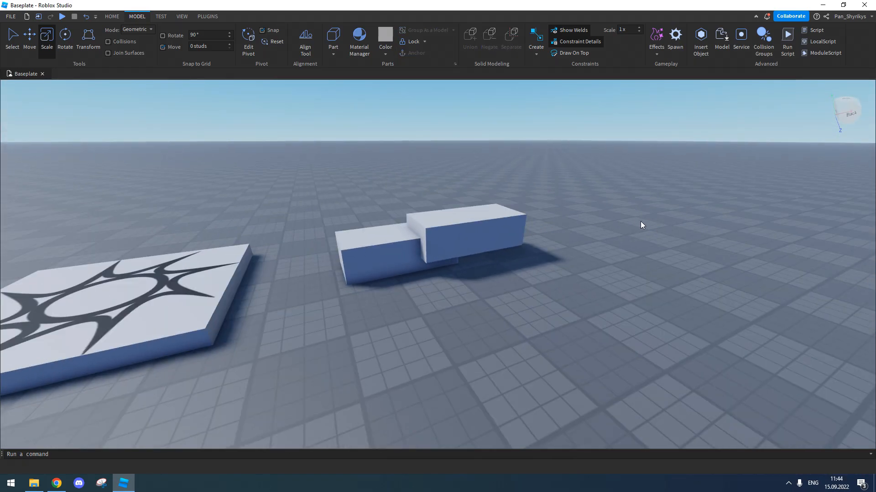
Step: Start a simulation of the place in Run mode, without a player character
left_click(161, 16)
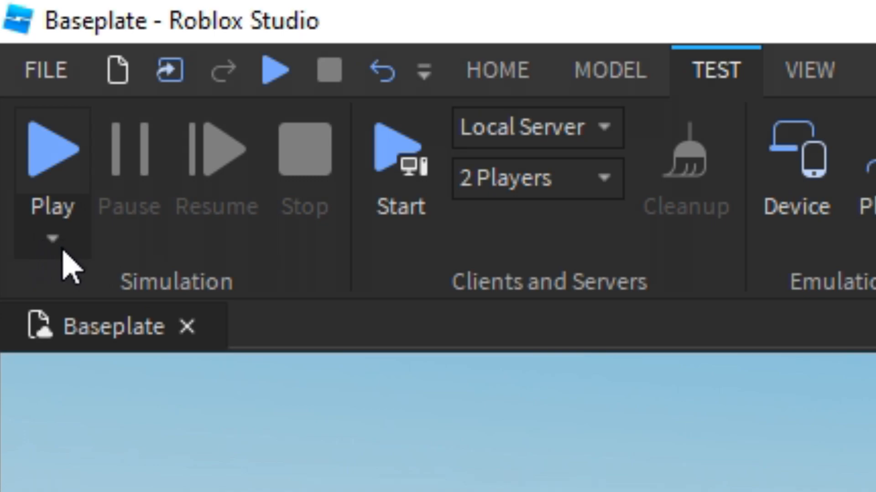
left_click(53, 238)
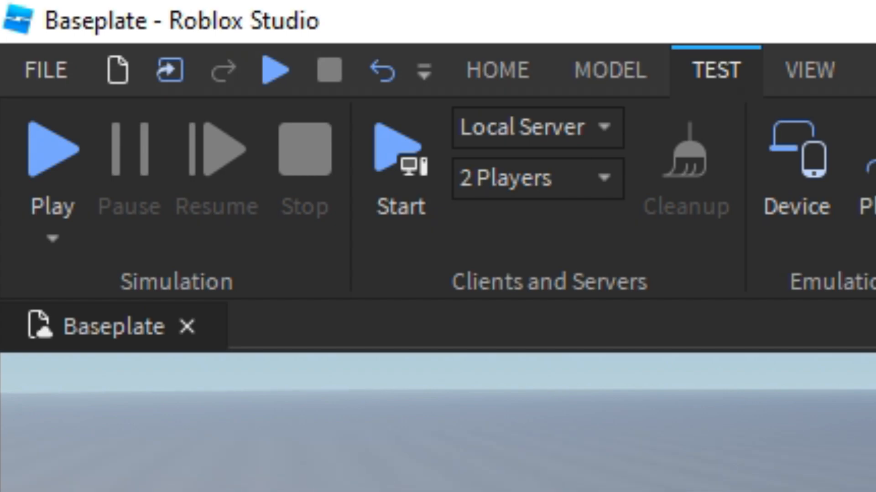
left_click(46, 251)
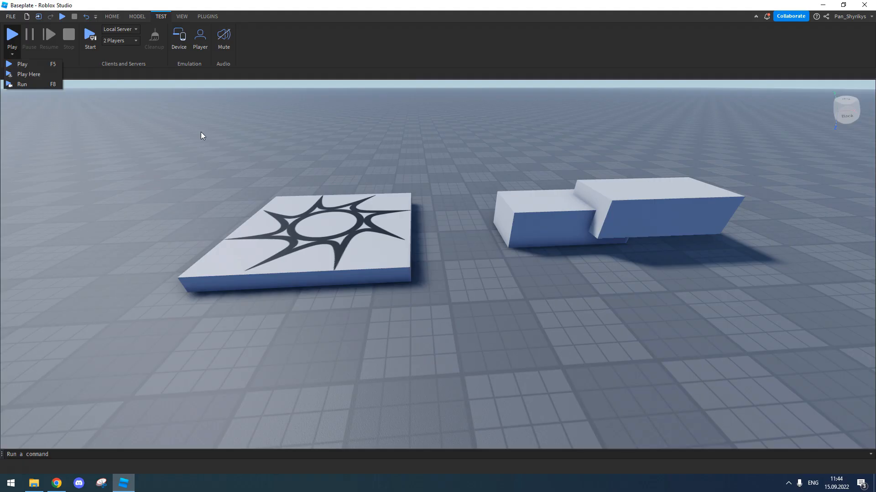
left_click(27, 83)
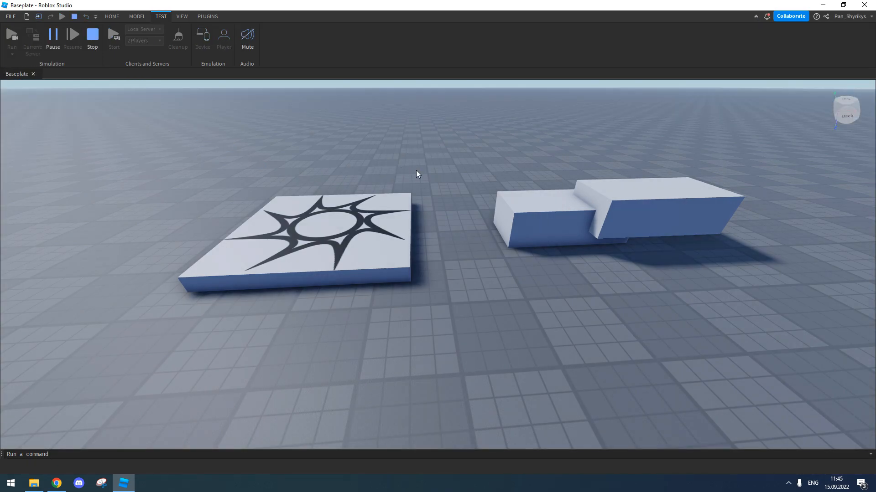
Step: Lift the union above the baseplate several times with the Move tool during the simulation to test its physics
key("a")
right_click_drag(426, 171, 422, 176)
key("d")
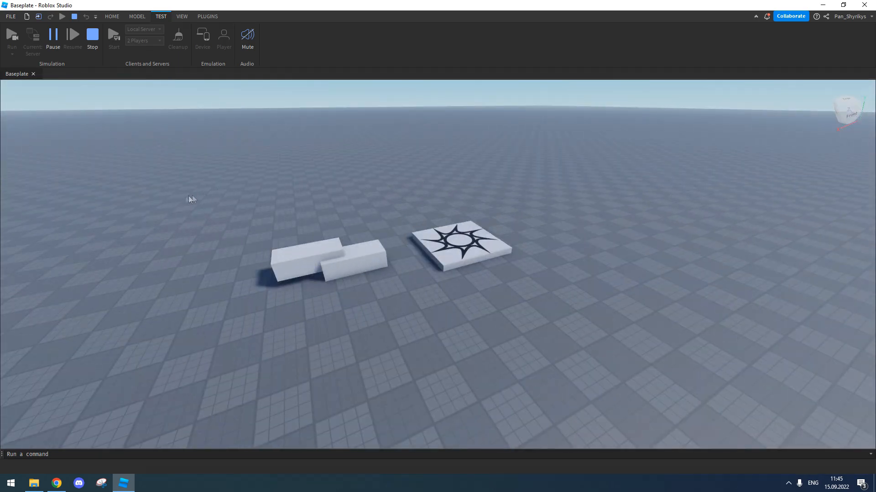
left_click(319, 255)
left_click(112, 16)
left_click(85, 46)
left_click_drag(319, 203, 318, 139)
scroll(318, 138, "down", 1)
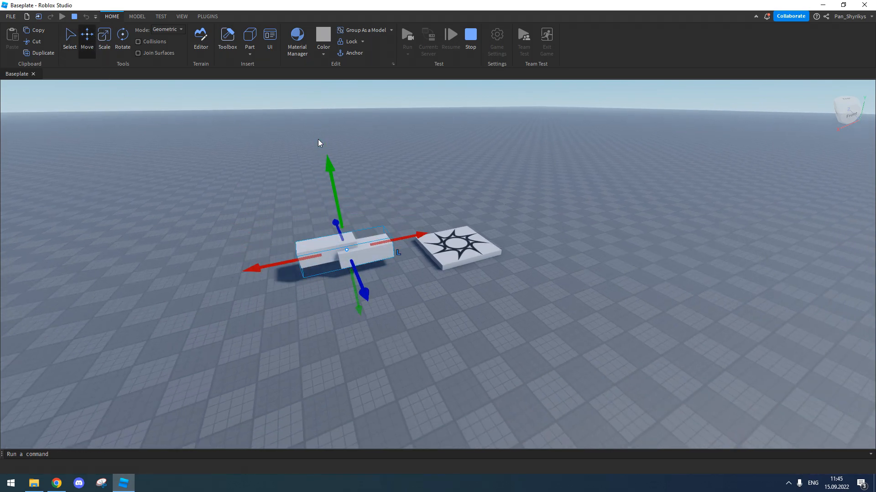
left_click_drag(355, 197, 350, 86)
scroll(354, 183, "down", 1)
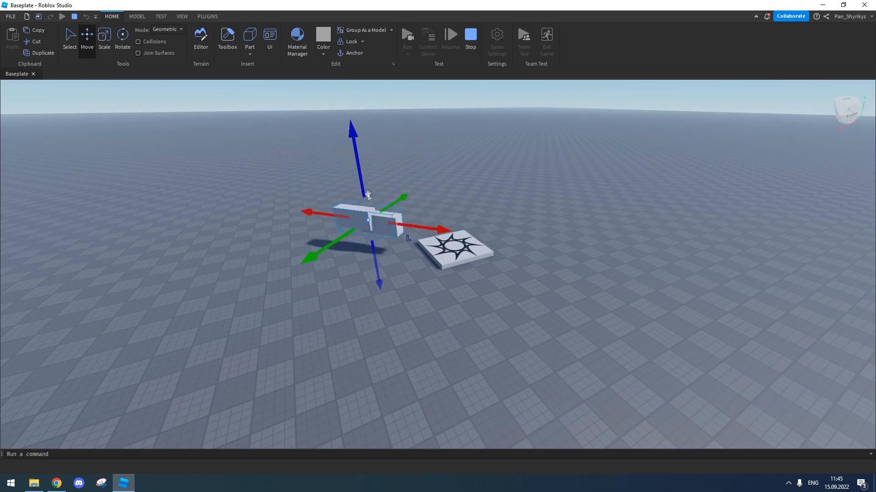
left_click_drag(348, 206, 345, 166)
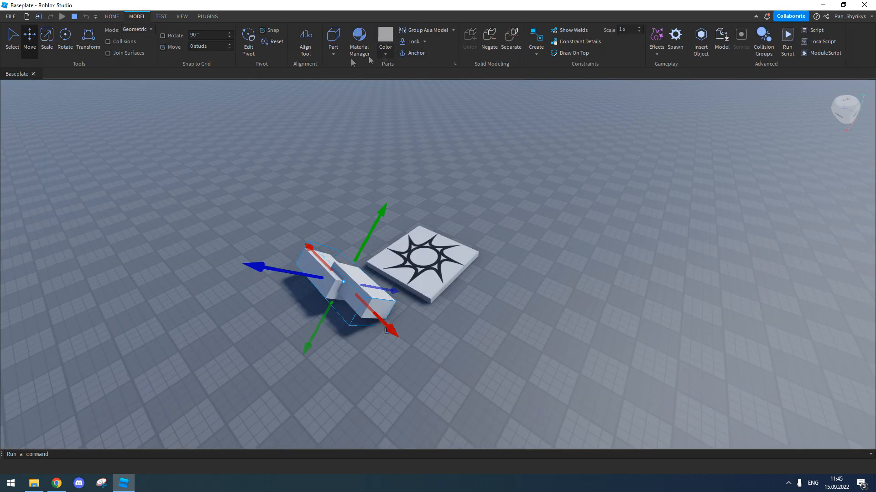
Step: Anchor the union in the running simulation, release its anchor again while it is in the air, and deselect it
left_click(108, 15)
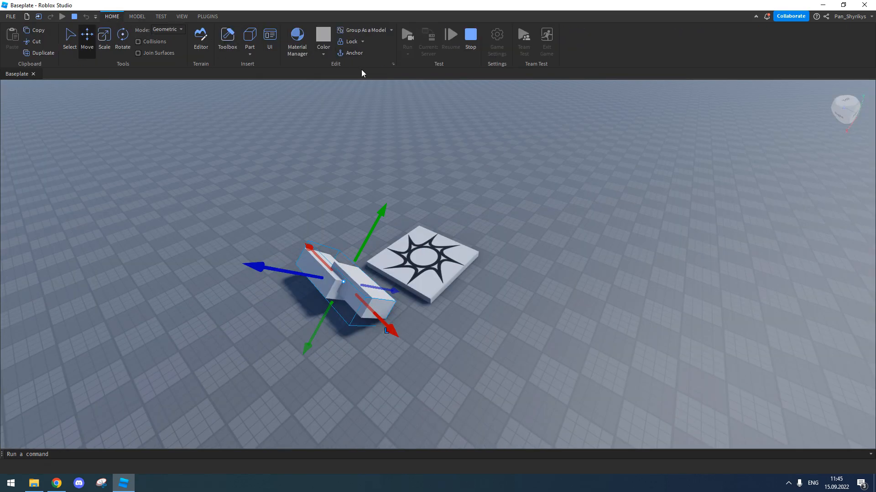
left_click(351, 53)
right_click_drag(445, 229, 496, 176)
left_click(348, 55)
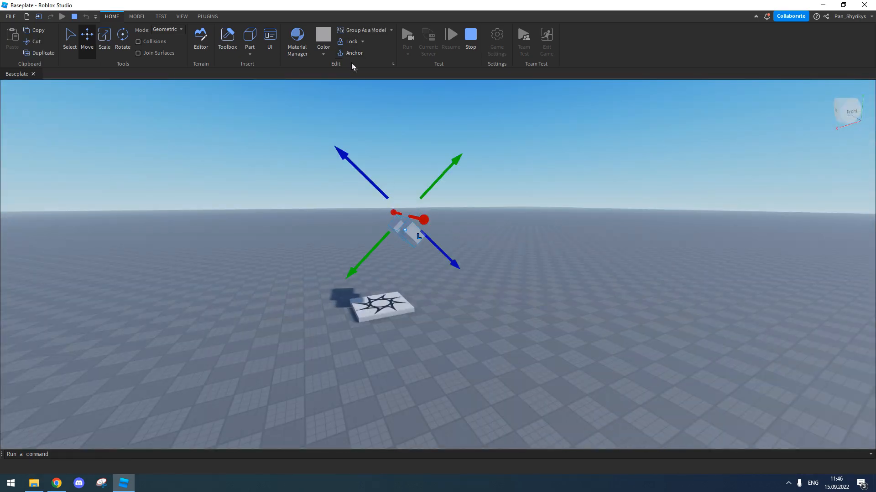
left_click(541, 232)
right_click_drag(540, 230, 540, 229)
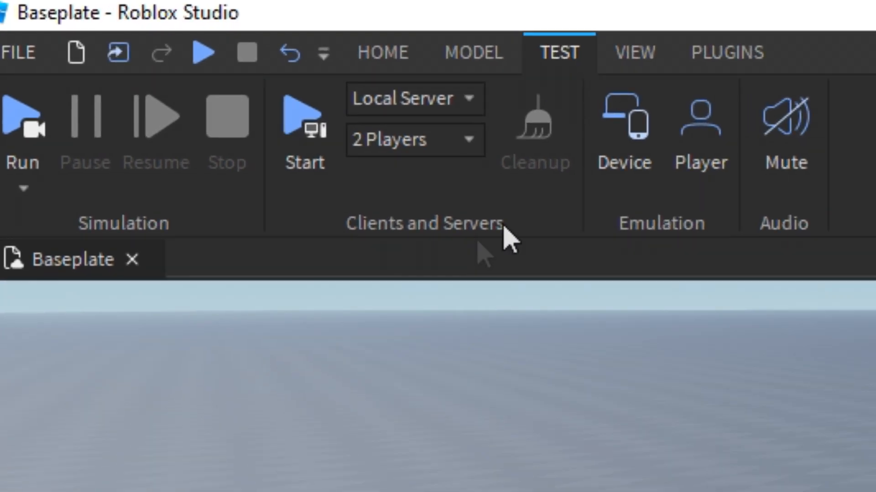
Step: Show the Explorer and select ReplicatedStorage in it
left_click(469, 139)
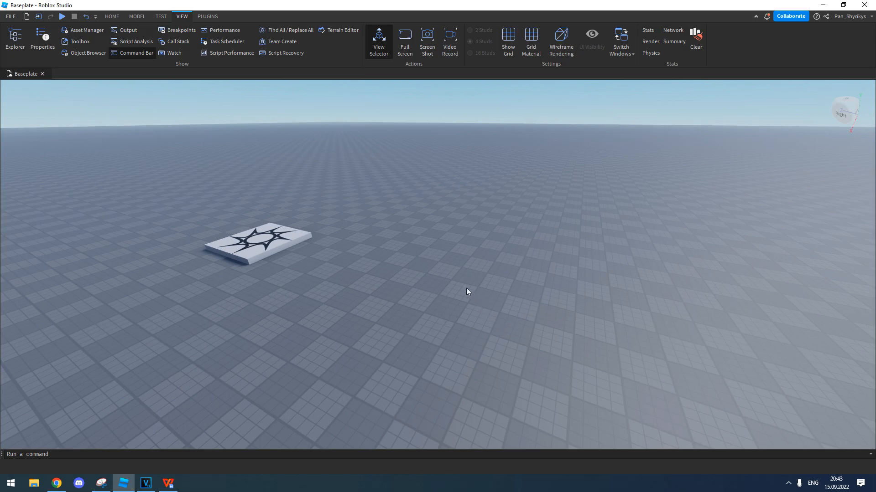
left_click(18, 48)
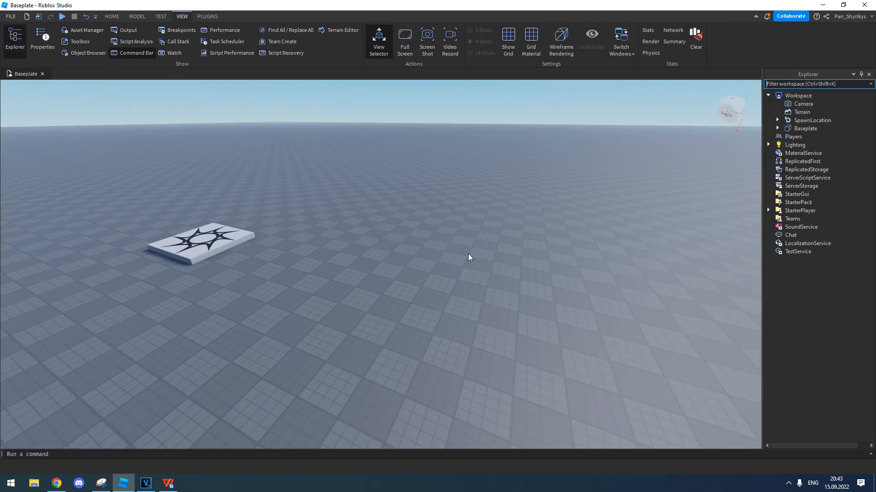
left_click(803, 170)
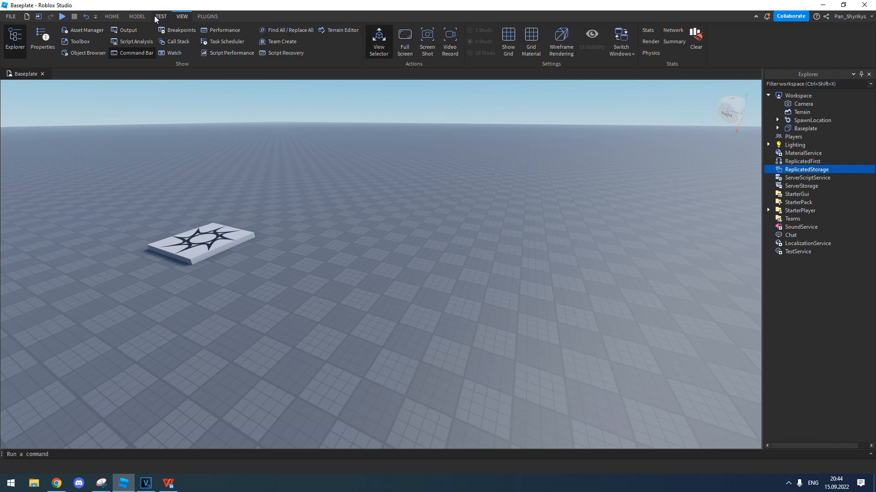
Step: Insert a block part onto the baseplate
left_click(120, 16)
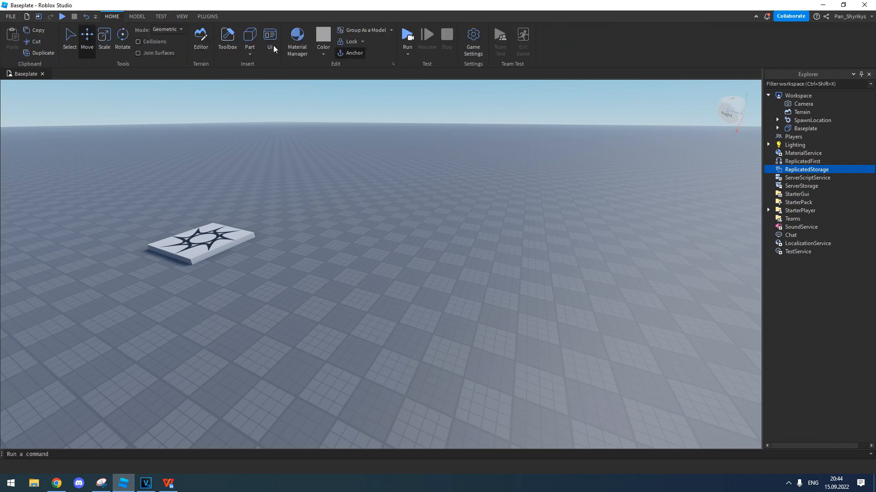
left_click(249, 36)
right_click_drag(466, 191, 466, 190)
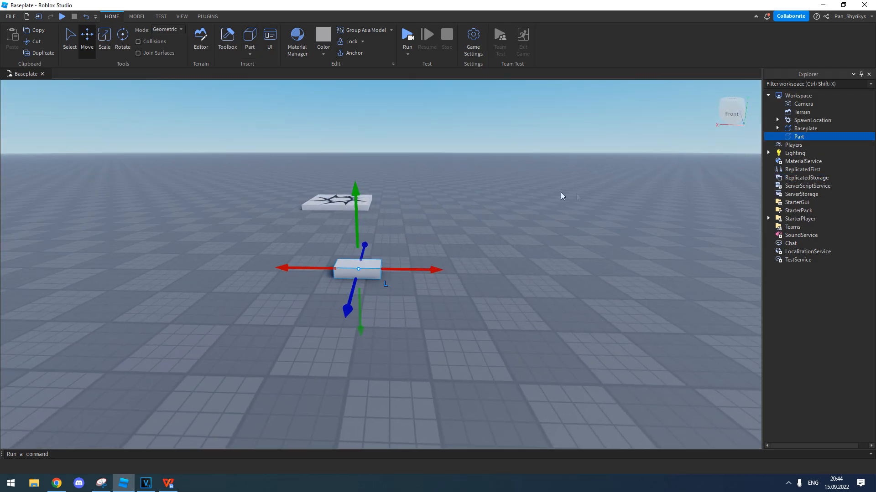
left_click(598, 193)
Step: Insert a Script object into the new part by searching the object list for "script", and close its code editor
left_click(798, 136)
right_click(793, 138)
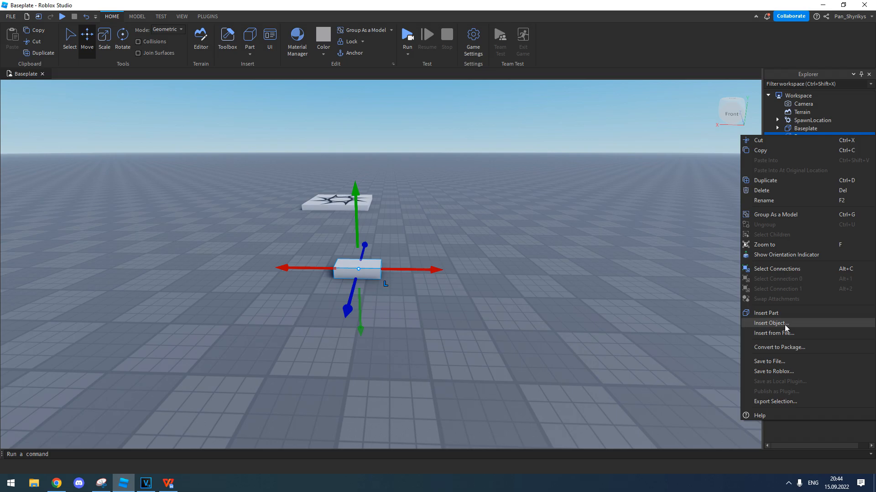
left_click(785, 324)
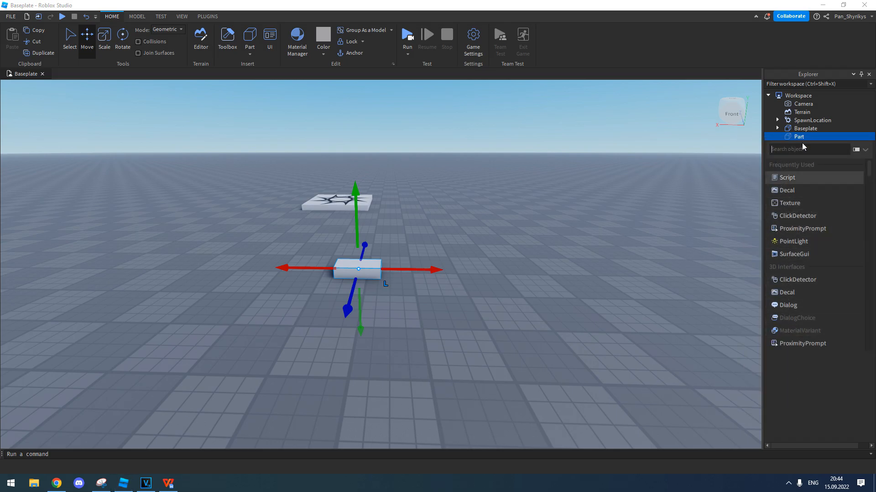
scroll(802, 228, "down", 10)
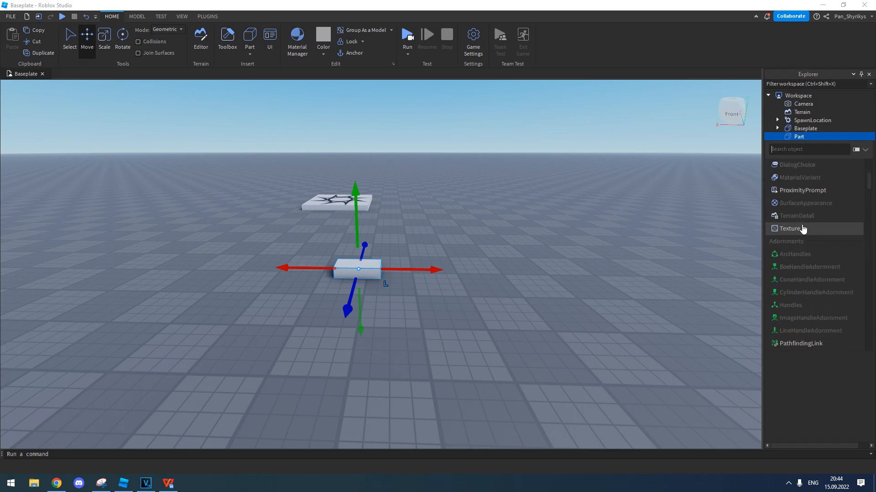
scroll(821, 255, "down", 5)
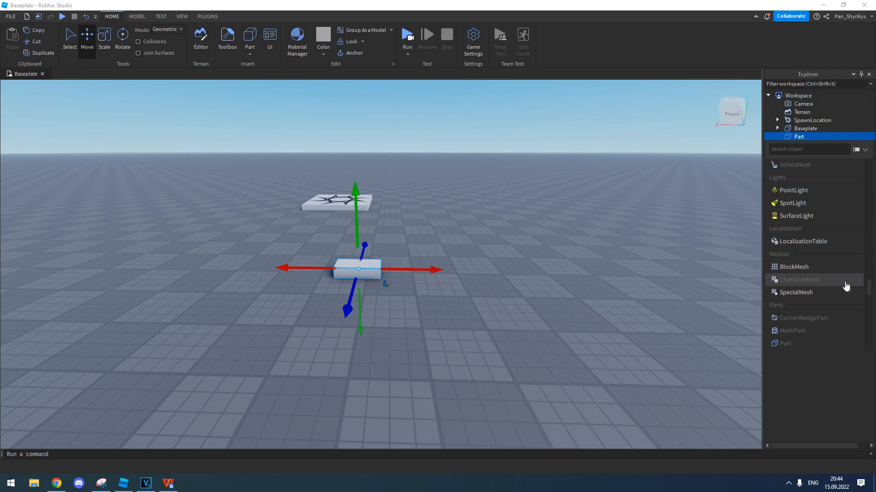
scroll(858, 249, "down", 5)
left_click_drag(859, 250, 863, 167)
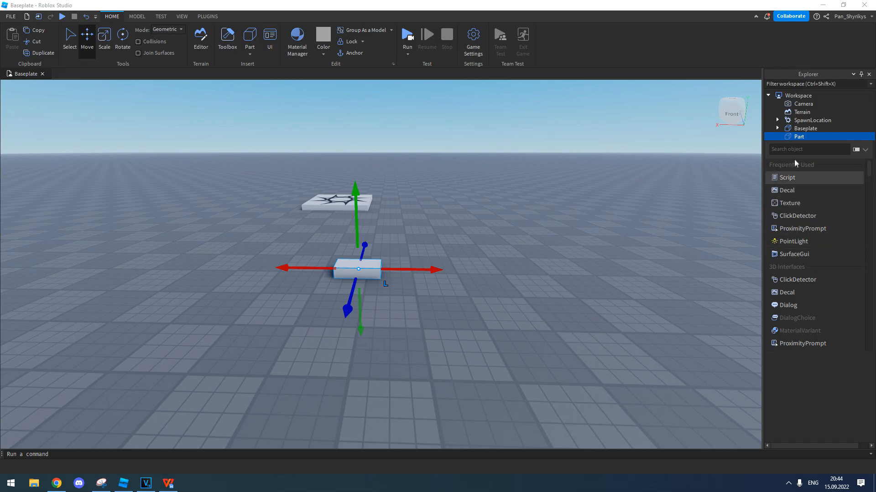
type("script")
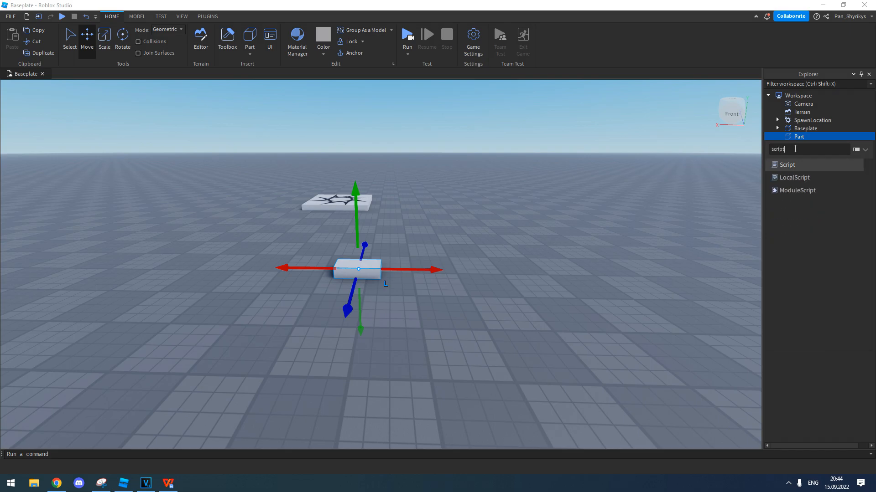
left_click(792, 166)
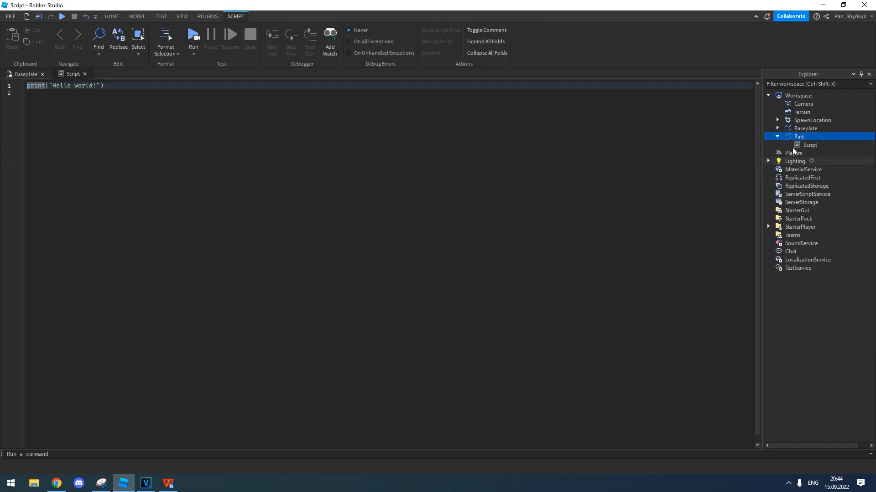
left_click(85, 74)
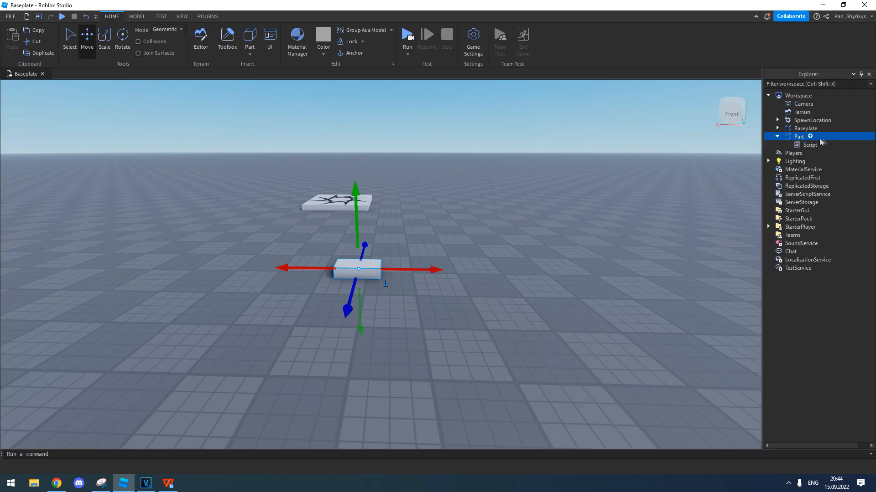
Step: Move the part together with its script from Workspace into ReplicatedStorage, and inspect its former place on the baseplate
left_click(821, 145)
left_click(795, 138)
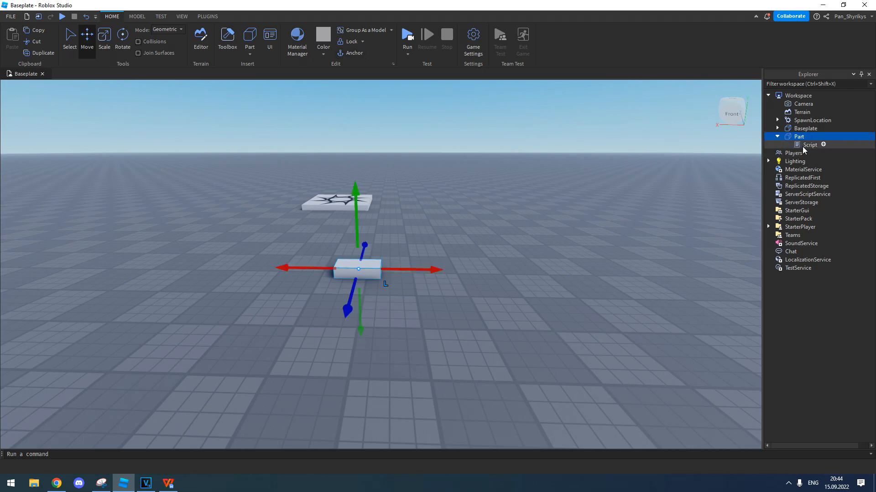
right_click_drag(603, 217, 604, 213)
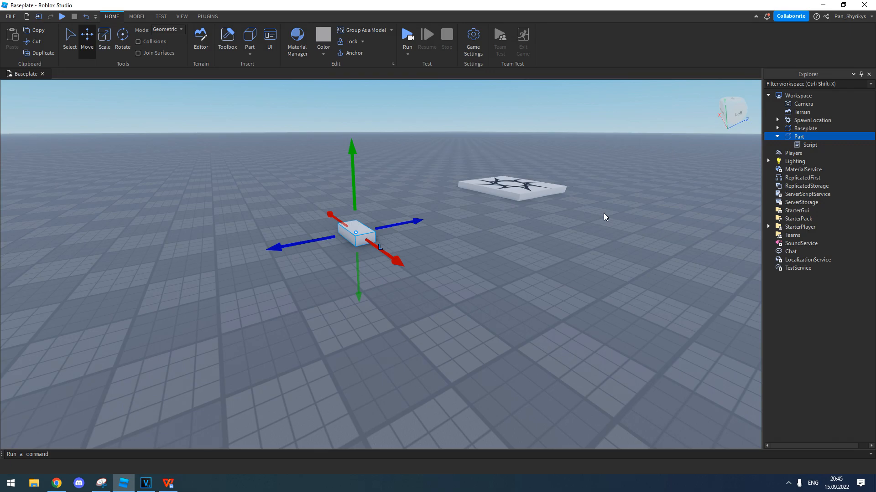
mouse_move(791, 138)
left_click_drag(793, 139, 803, 186)
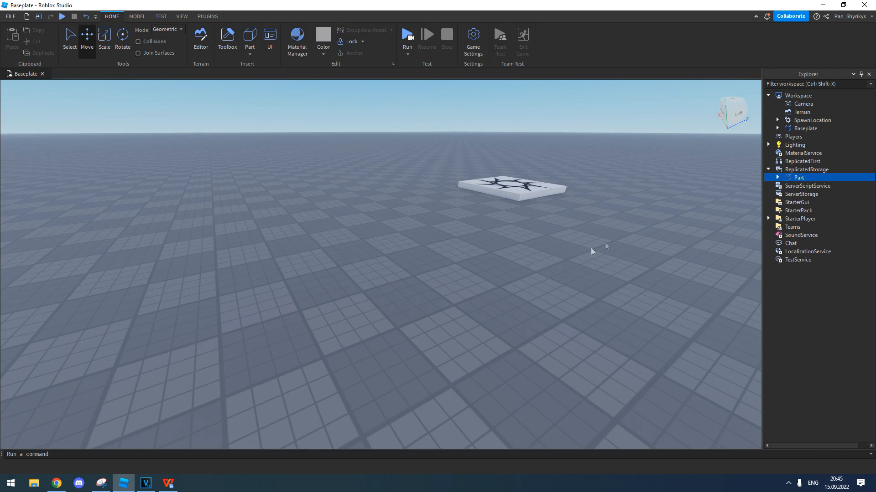
right_click_drag(482, 260, 483, 259)
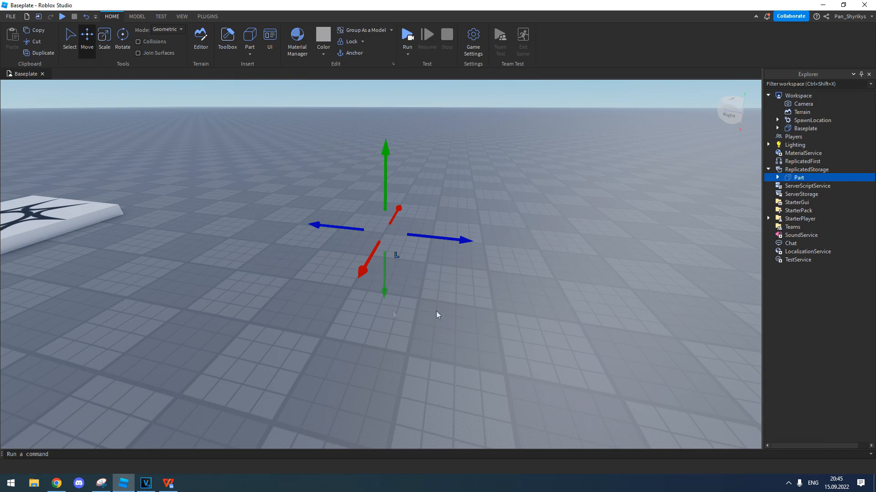
right_click_drag(515, 210, 516, 212)
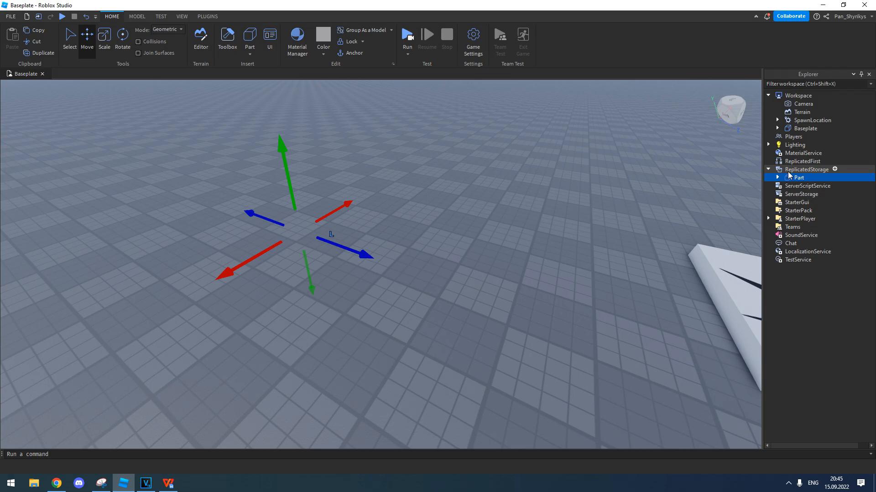
Step: Move the part with its script from ReplicatedStorage back into Workspace
left_click_drag(788, 176, 793, 97)
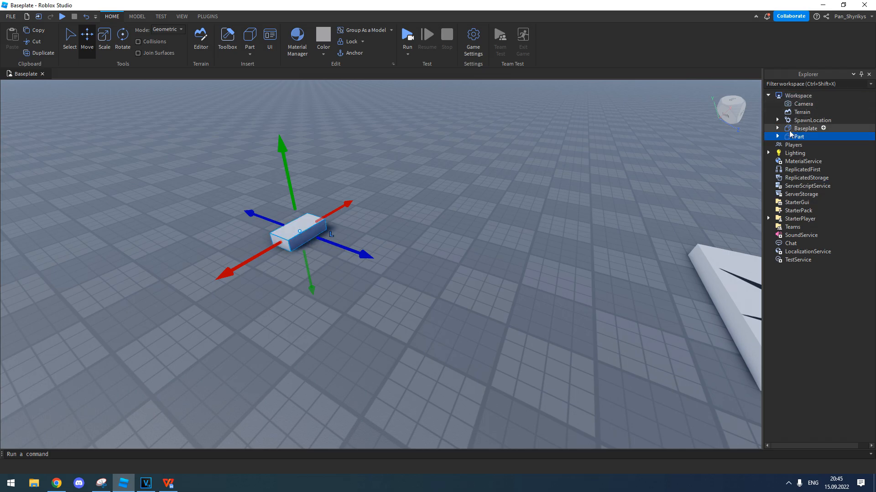
key("a")
right_click_drag(608, 193, 608, 194)
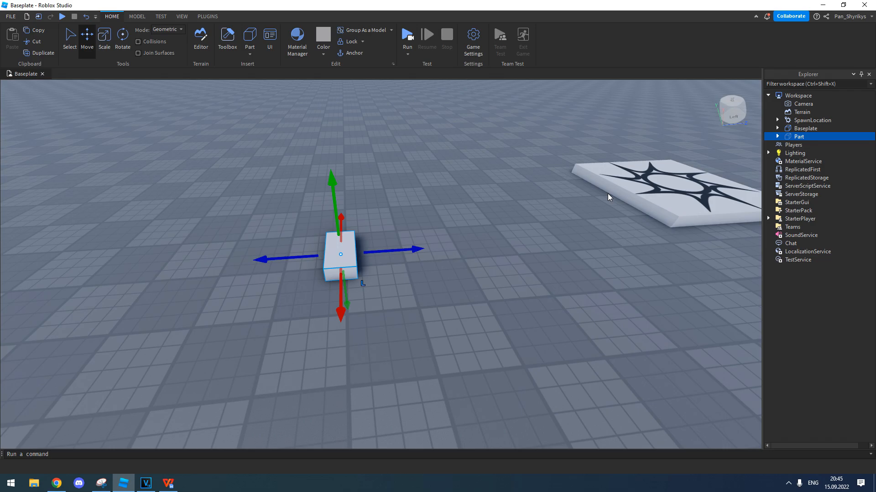
Step: Delete the script inside the part and select the part itself
left_click(777, 135)
left_click(794, 142)
key("Delete")
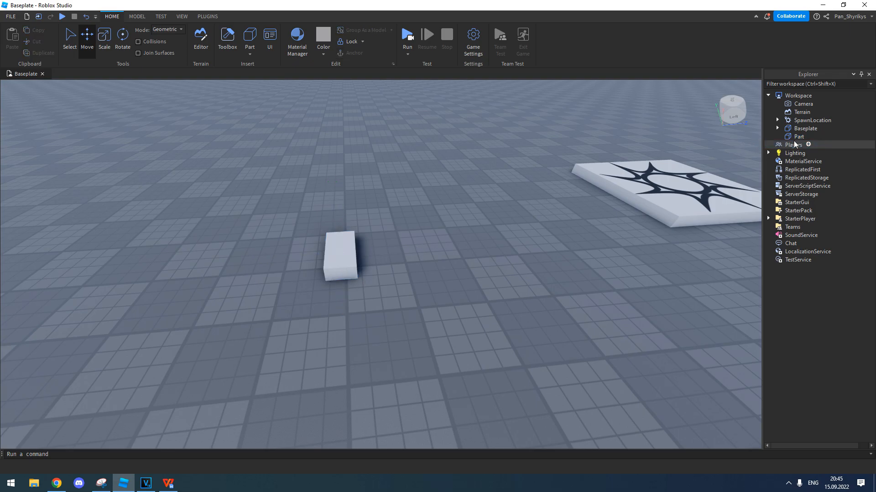
left_click(798, 137)
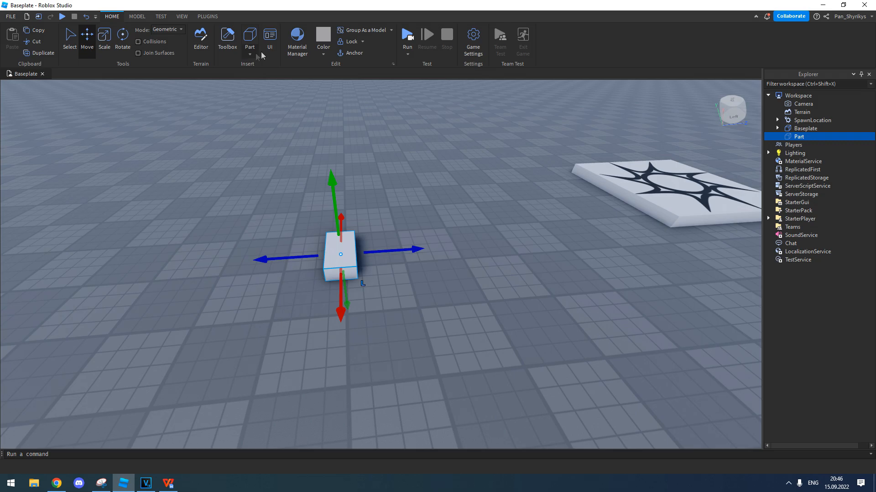
Step: Insert five more block parts stacked beside the existing part
left_click(250, 35)
left_click(250, 35)
left_click(250, 35)
left_click(250, 35)
left_click(250, 36)
Step: Spread the stacked parts apart over the baseplate, shifting the top and bottom ones together and relocating two others individually
left_click(534, 278)
left_click(382, 206)
left_click(384, 282, "ctrl")
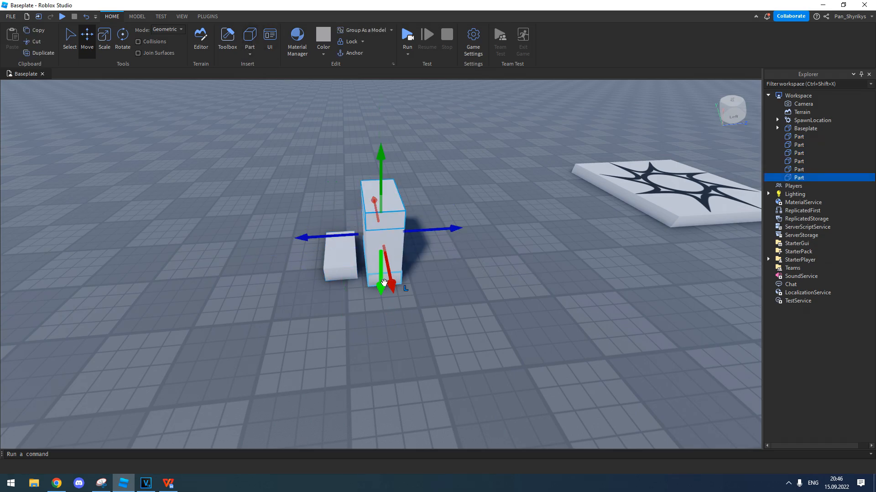
left_click_drag(416, 230, 466, 234)
left_click(458, 319)
left_click(384, 226)
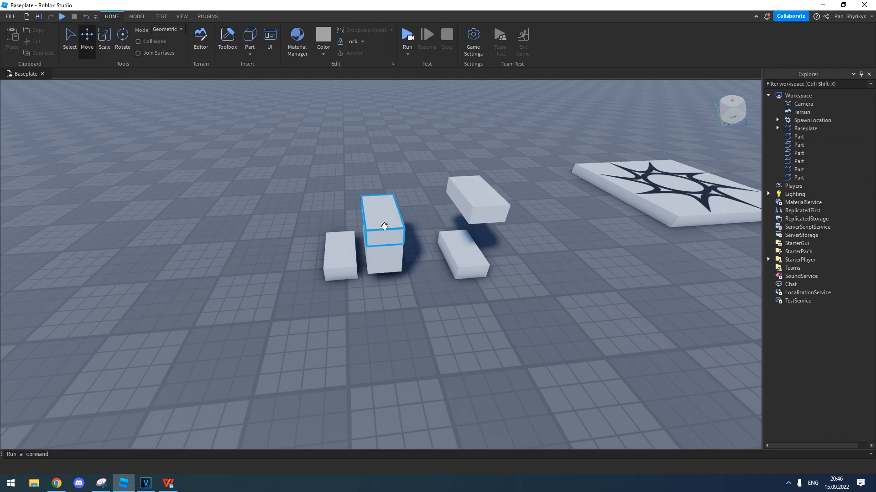
left_click(384, 226)
left_click_drag(373, 234, 232, 268)
left_click(305, 342)
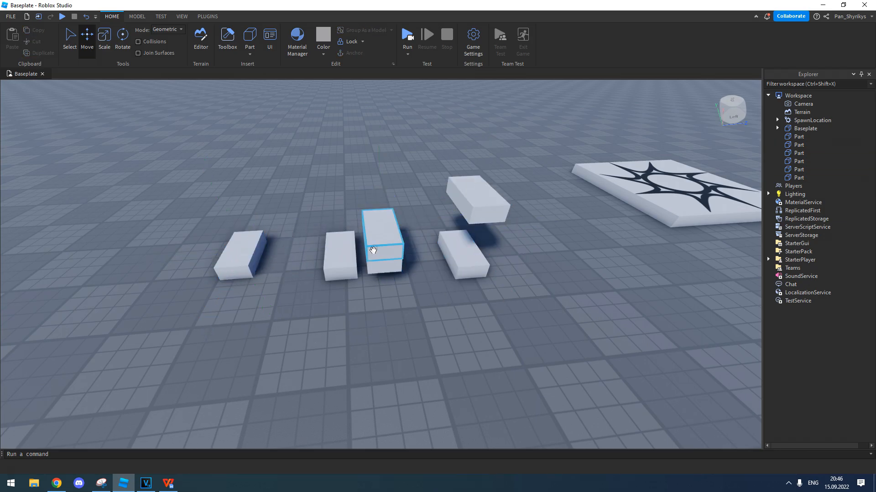
left_click_drag(373, 250, 306, 320)
left_click(472, 386)
Step: Select all six parts in the Explorer and group them as a model
left_click(798, 136)
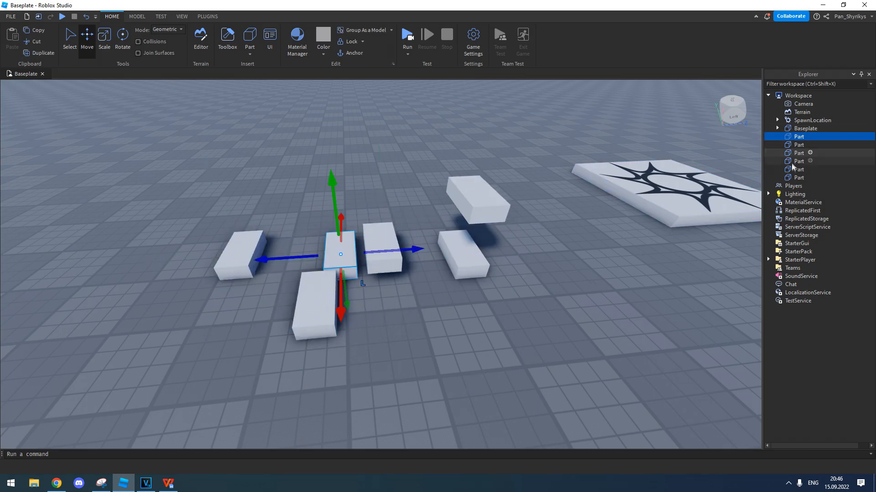
left_click(799, 177)
left_click(798, 137)
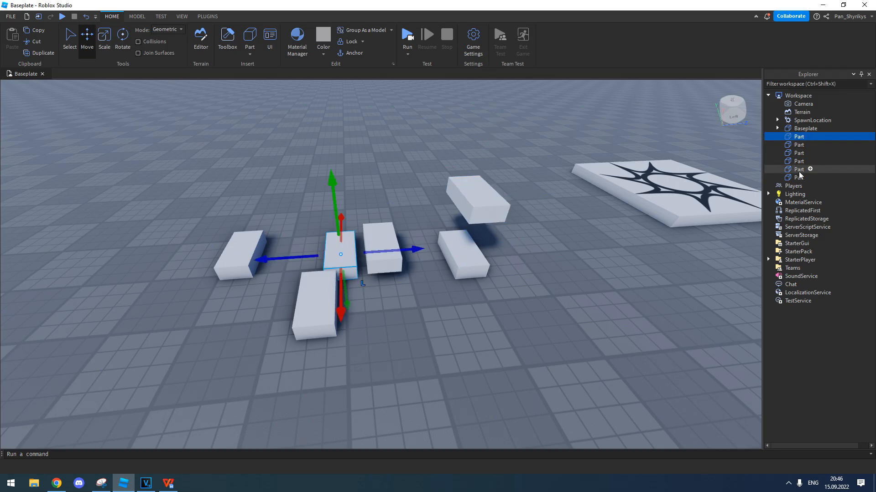
left_click(799, 178)
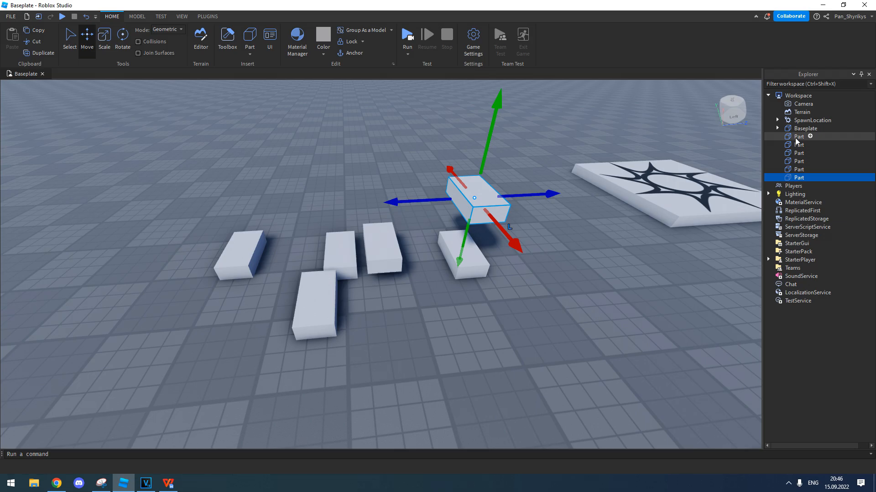
left_click(796, 138, "shift")
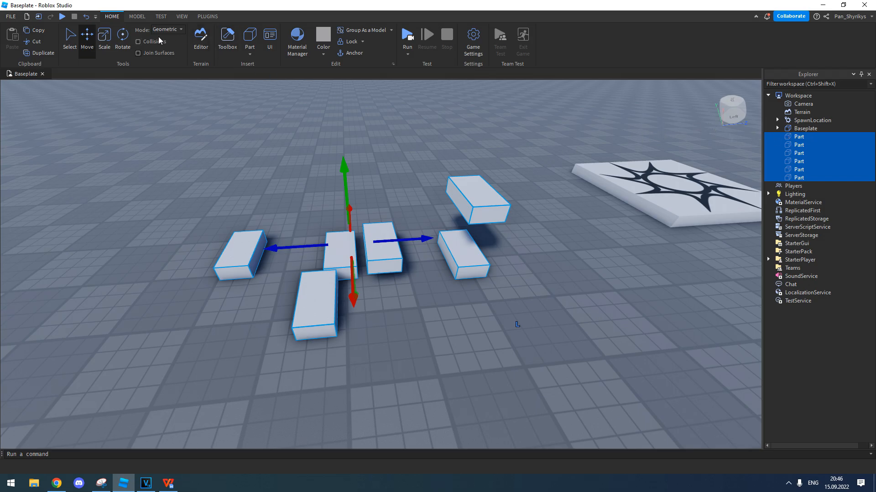
left_click(137, 17)
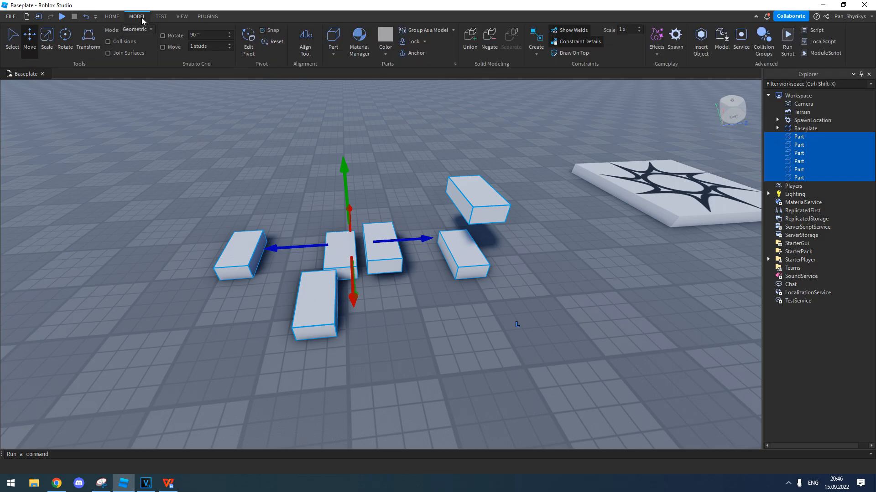
left_click(435, 31)
Step: Shift the grouped model across the baseplate twice with the Move tool
mouse_move(547, 190)
right_mouse_down()
mouse_move(562, 198)
mouse_move(544, 202)
right_mouse_up()
key("a")
left_click_drag(418, 200, 402, 183)
left_click_drag(291, 222, 260, 290)
key("s")
Step: Enlarge the whole model with the Scale tool
left_click(46, 35)
left_click_drag(391, 246, 437, 252)
right_click_drag(437, 252, 410, 233)
key("d")
left_click_drag(381, 217, 364, 261)
key("d")
Step: Rotate the model about its vertical axis with the Rotate tool
left_click(62, 43)
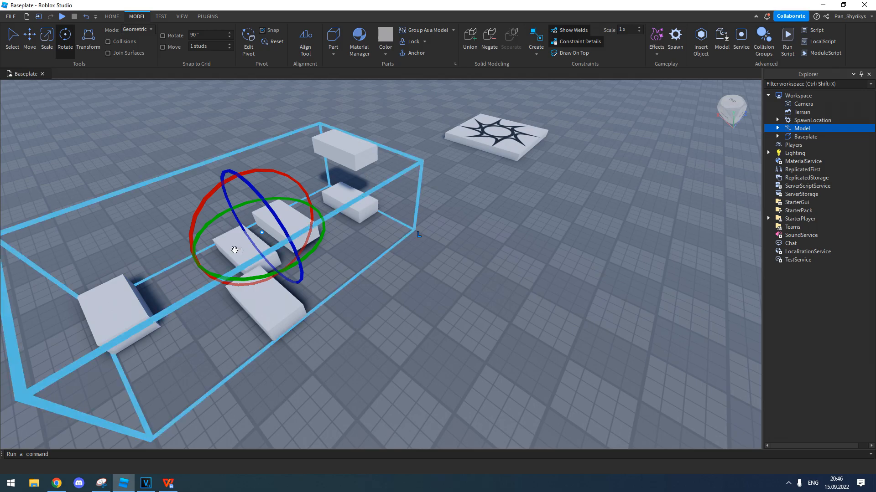
left_click_drag(264, 275, 332, 233)
key("s")
key("a")
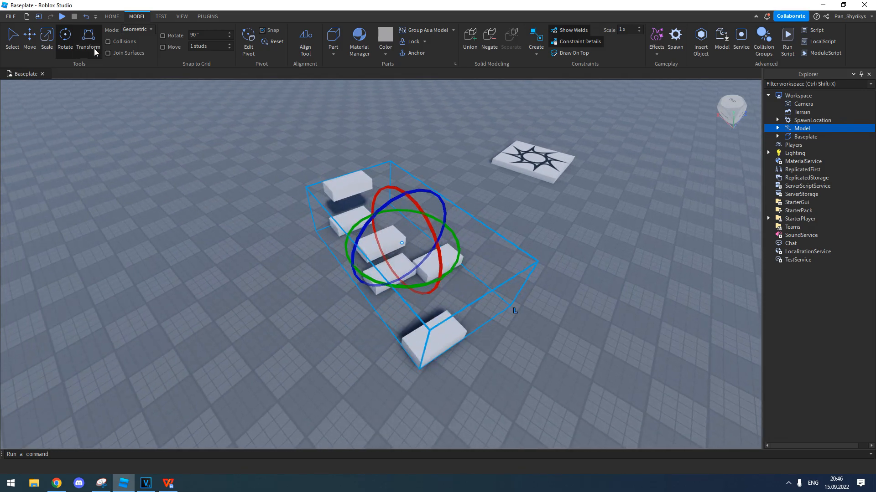
Step: Activate the Transform tool on the model and view its handles and grid
left_click(93, 51)
right_click_drag(483, 249, 483, 251)
key("a")
key("s")
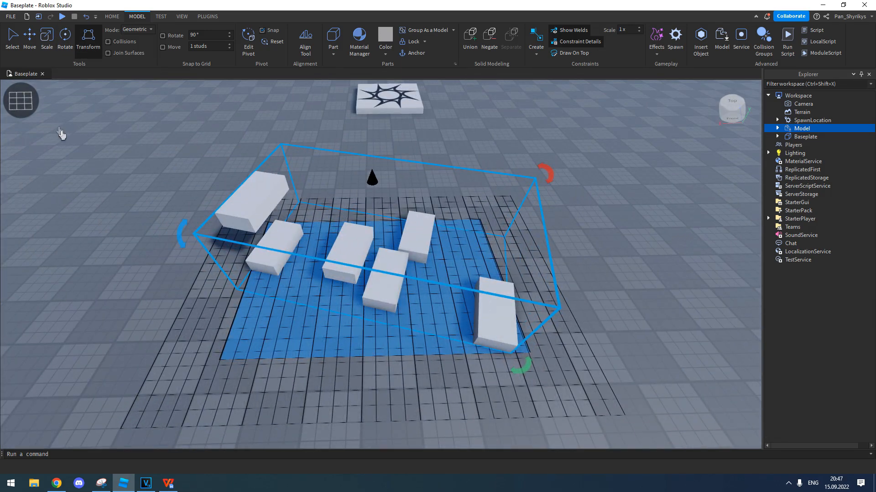
Step: Switch back to the Move tool and undo the model's rotation, scaling and moves
left_click(29, 38)
key("a")
key("d")
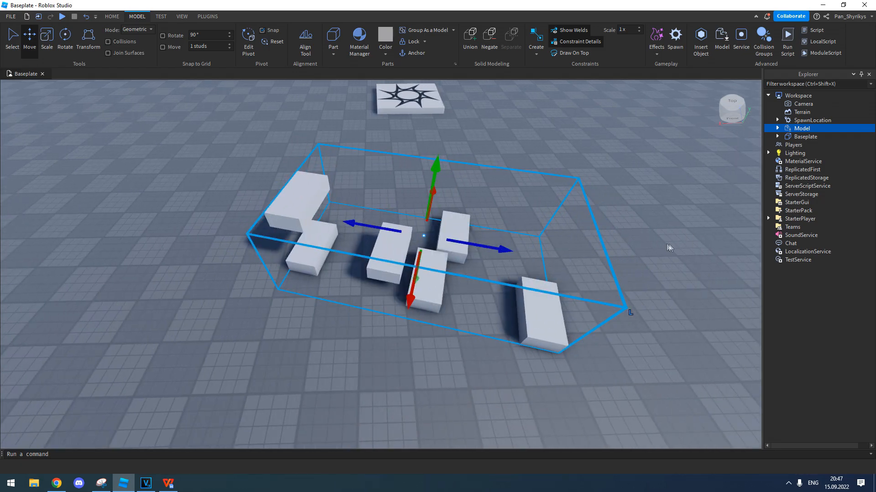
key("ctrl+z")
key("ctrl+z")
key("ctrl+z")
key("ctrl+z")
key("ctrl+z")
key("ctrl+z")
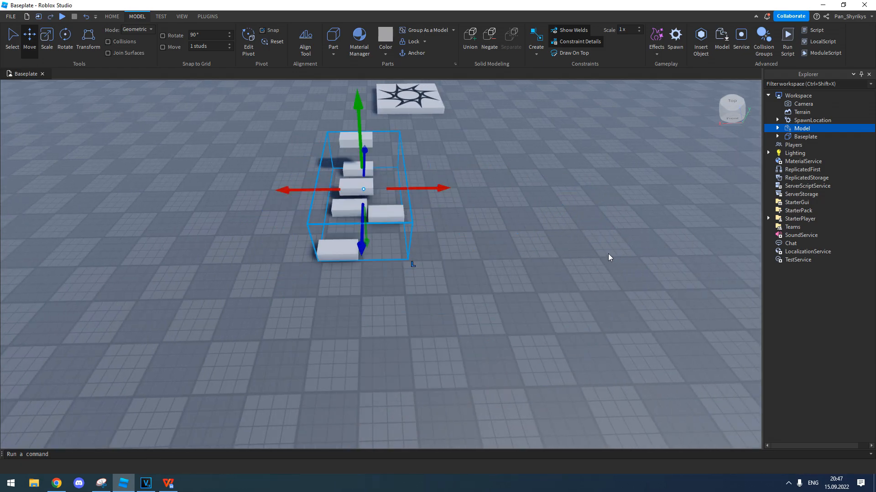
Step: Ungroup the model and nest the other five parts under the first Part in the Explorer
right_click_drag(608, 255, 745, 201)
double_click(798, 145)
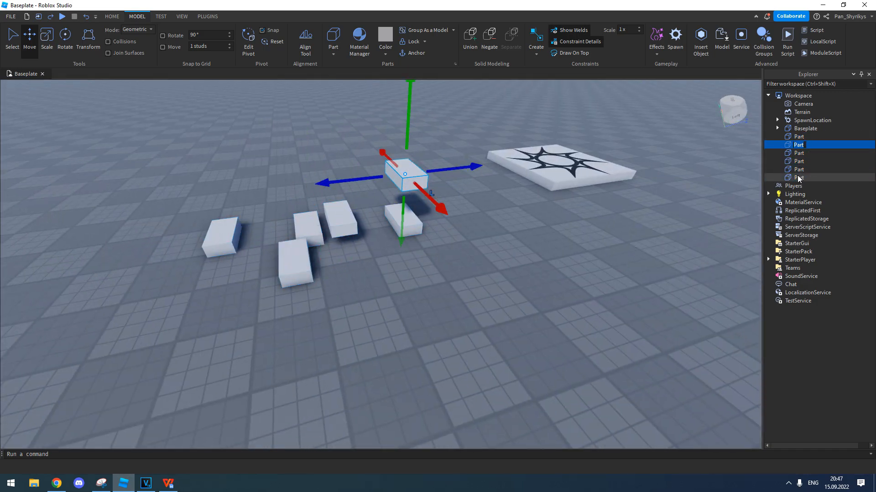
left_click(798, 178, "shift")
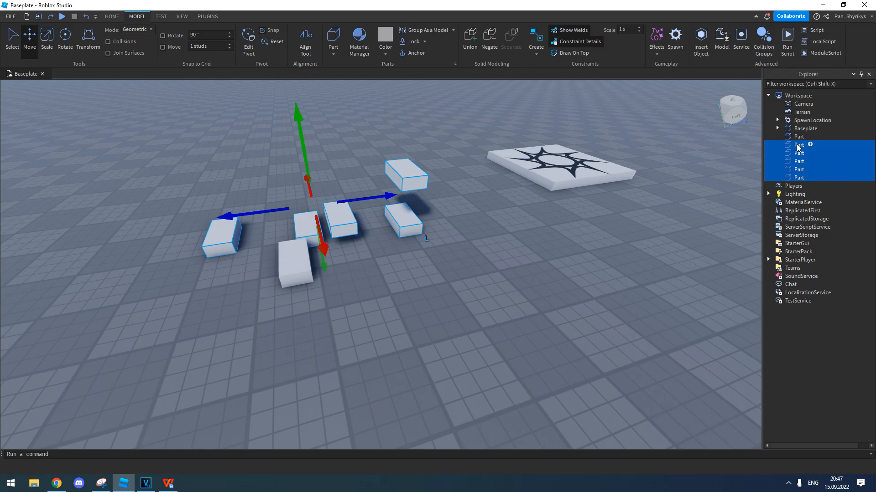
left_click_drag(798, 147, 798, 137)
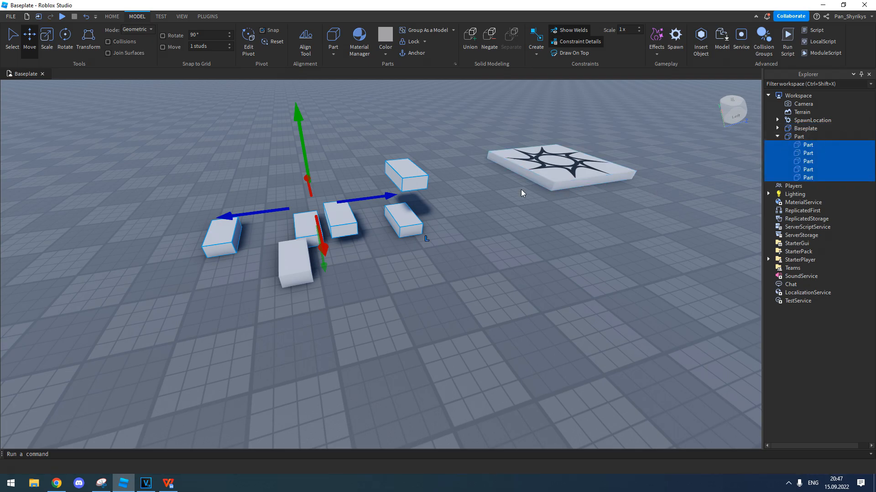
left_click(576, 207)
left_click(777, 137)
Step: Select the parent Part in the Explorer and frame it with its nested parts in the viewport
right_click_drag(713, 182, 638, 200)
key("a")
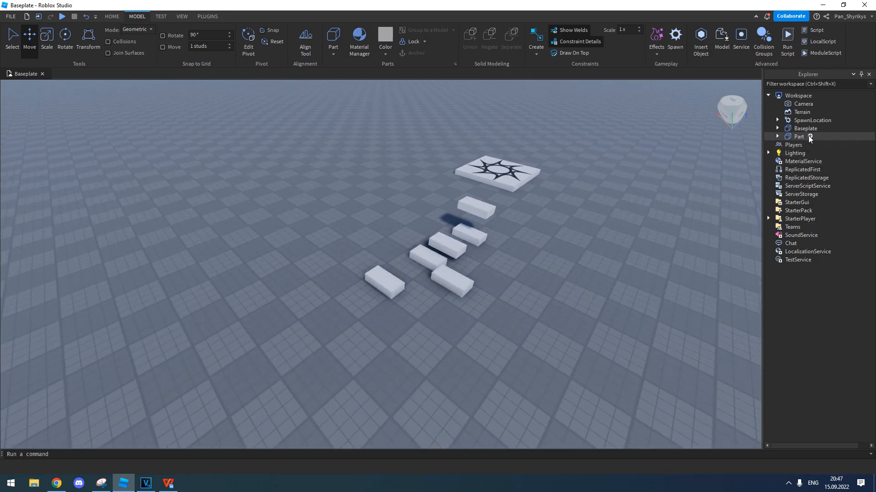
left_click(789, 138)
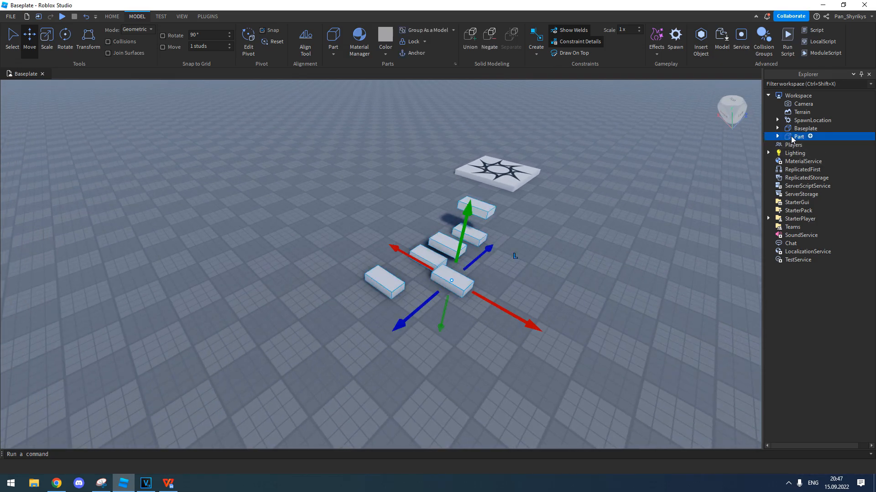
key("w")
right_click_drag(468, 190, 472, 193)
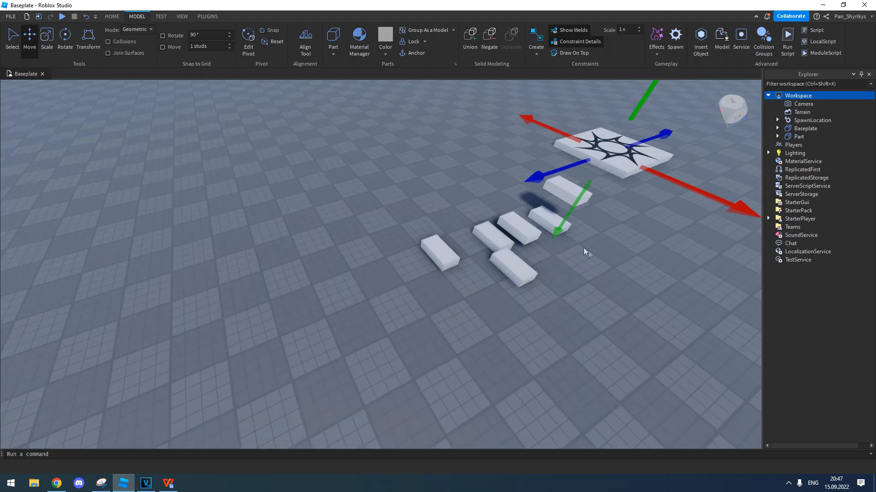
left_click(583, 248)
right_click_drag(583, 248, 587, 244)
left_click(797, 137)
key("f")
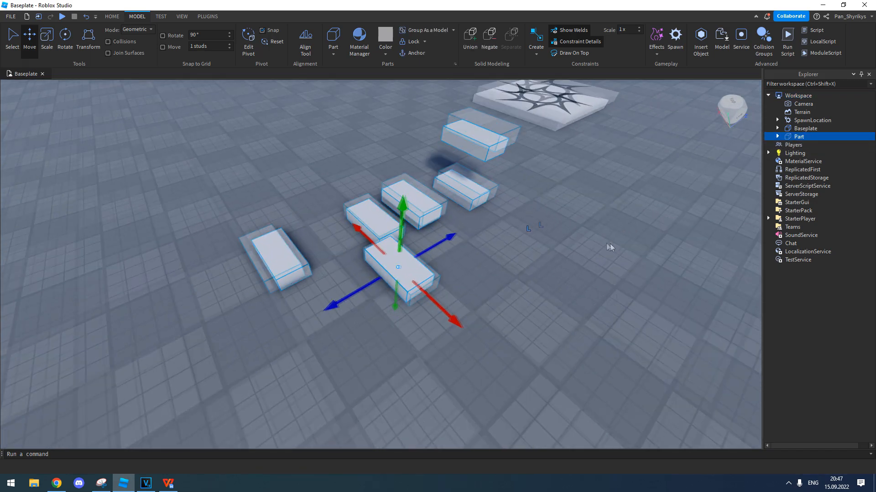
scroll(402, 130, "down", 3)
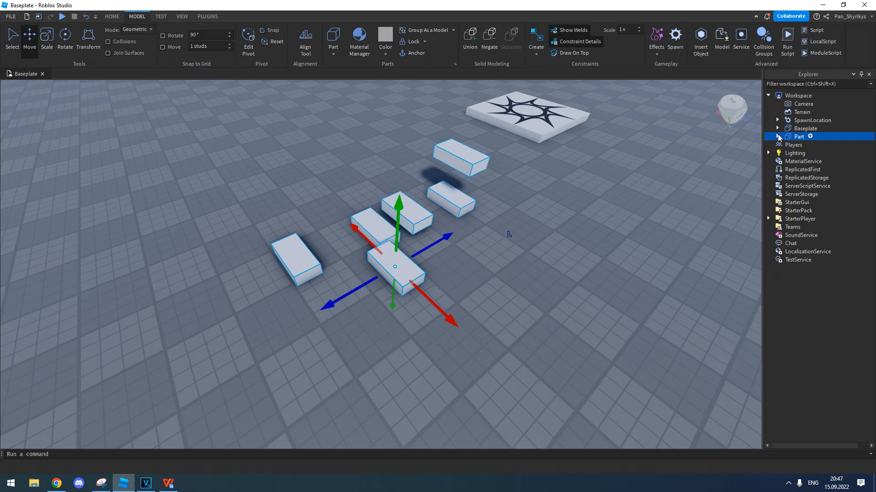
Step: Expand the parent Part, select each nested part in turn to see which block it is, and clear the selection
left_click(778, 137)
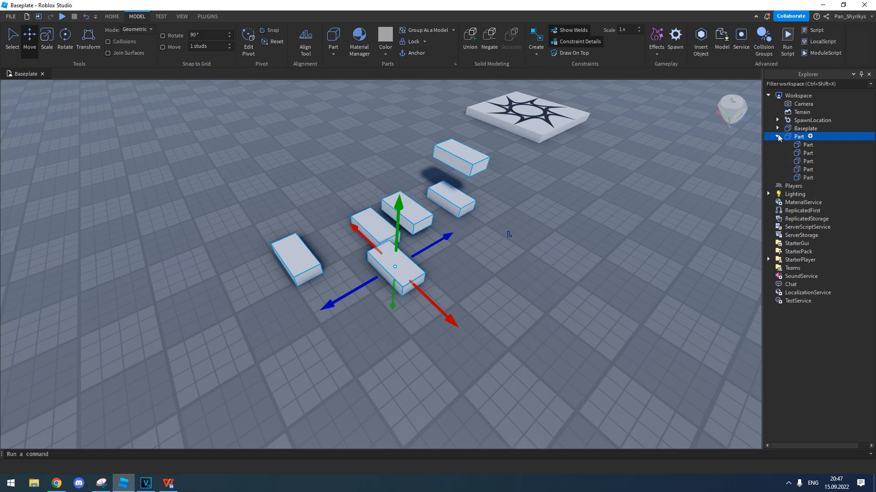
left_click(807, 145)
left_click(806, 153)
left_click(805, 161)
left_click(806, 169)
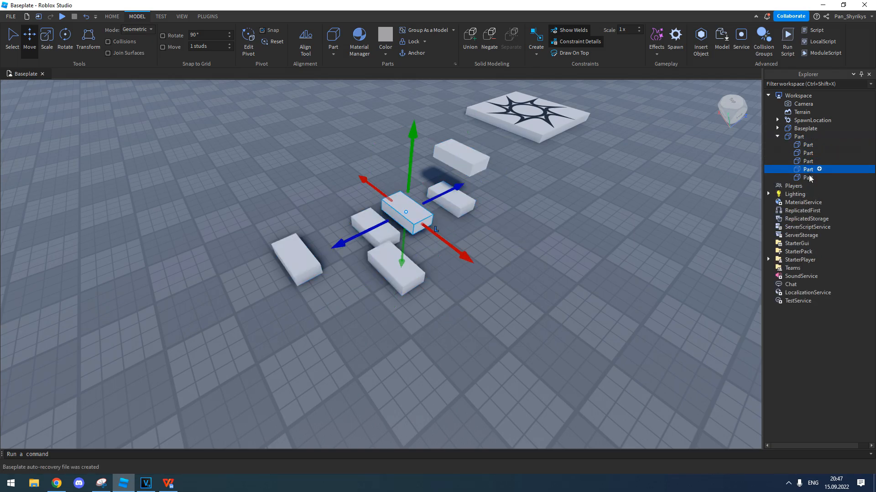
left_click(808, 178)
left_click(607, 252)
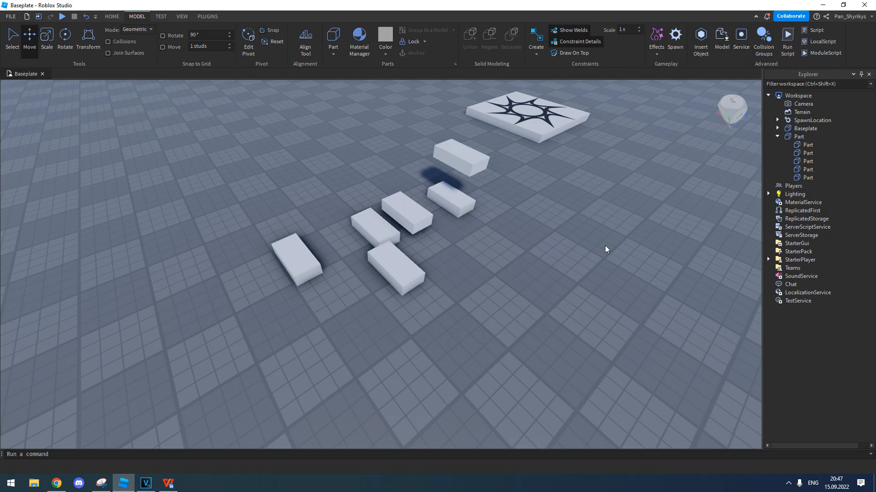
Step: Show the Properties window and look through the properties of the first nested part
left_click(182, 17)
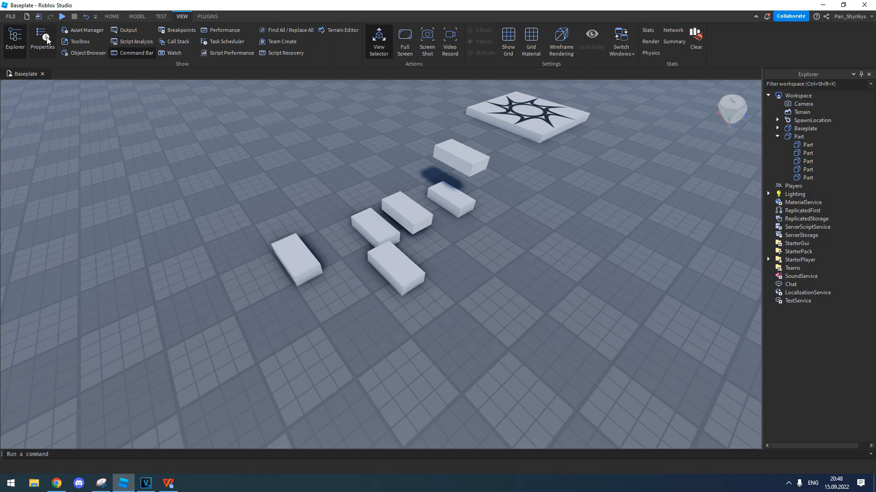
left_click(47, 39)
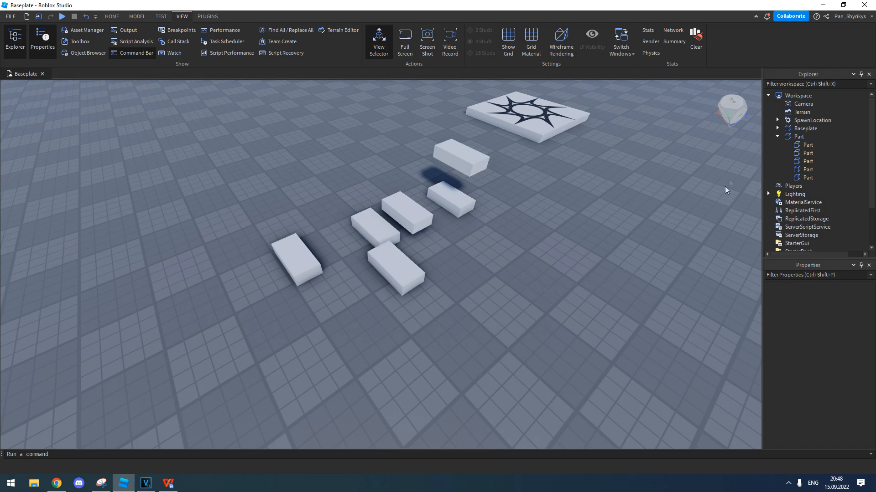
left_click(798, 144)
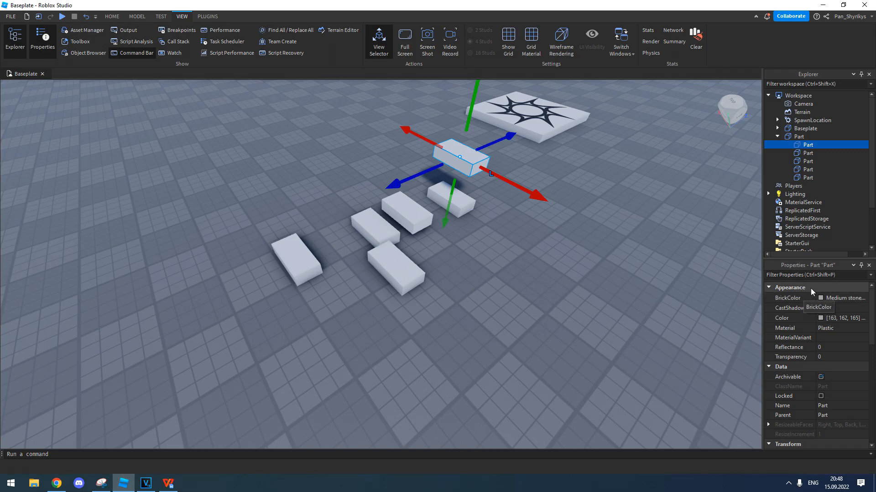
scroll(802, 336, "down", 1)
scroll(801, 338, "down", 7)
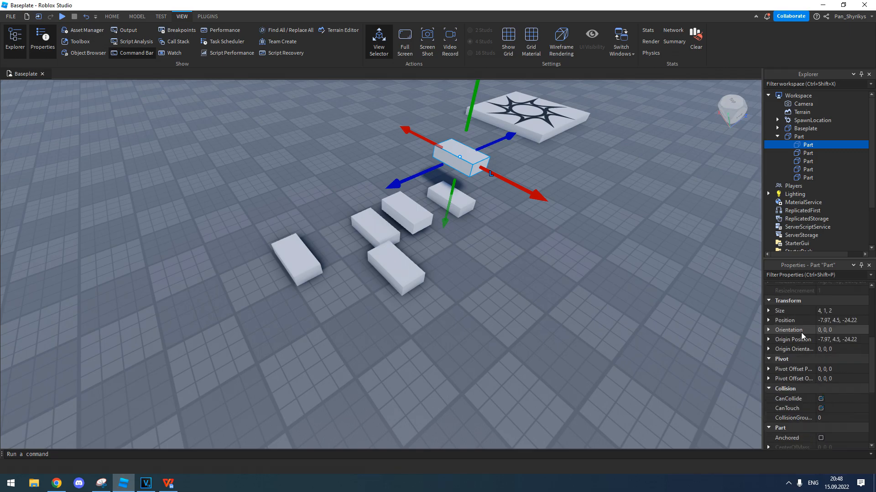
scroll(812, 376, "down", 4)
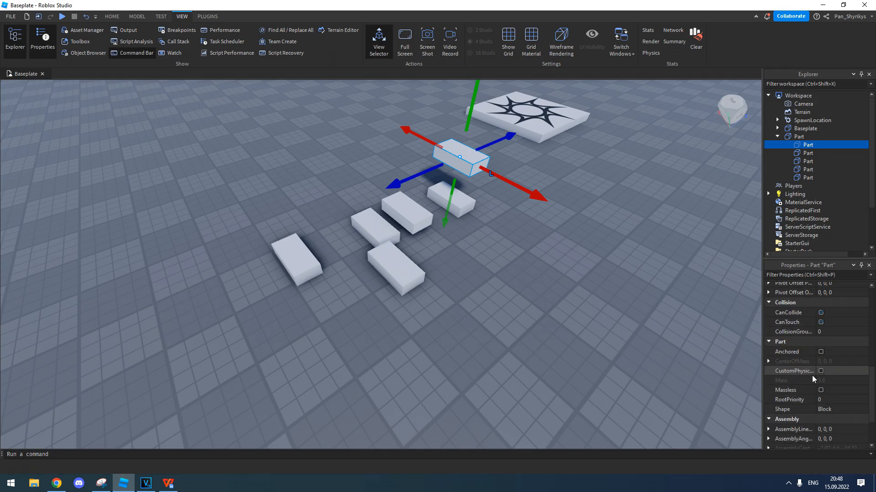
scroll(803, 393, "up", 5)
scroll(794, 385, "up", 6)
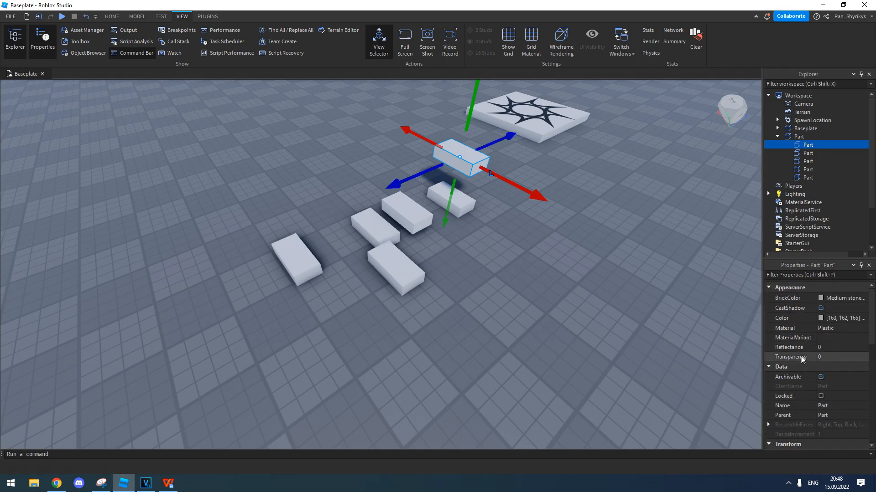
Step: Set the first nested part's transparency to 0.5, inspect it from another angle, and restore the transparency to 0
left_click(827, 356)
type("0.5")
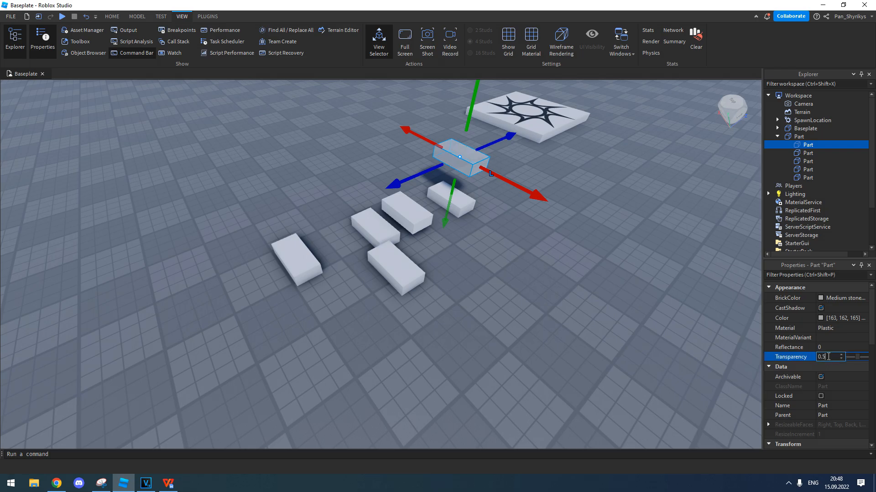
key("Return")
key("d")
right_click_drag(552, 296, 570, 302)
left_click(841, 356)
type("0")
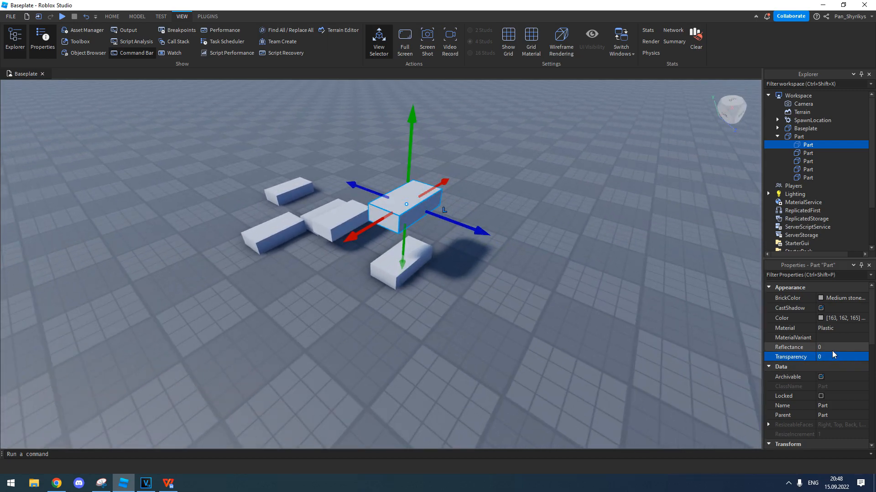
Step: Set the part's material to Sandstone and inspect its texture up close
left_click(844, 328)
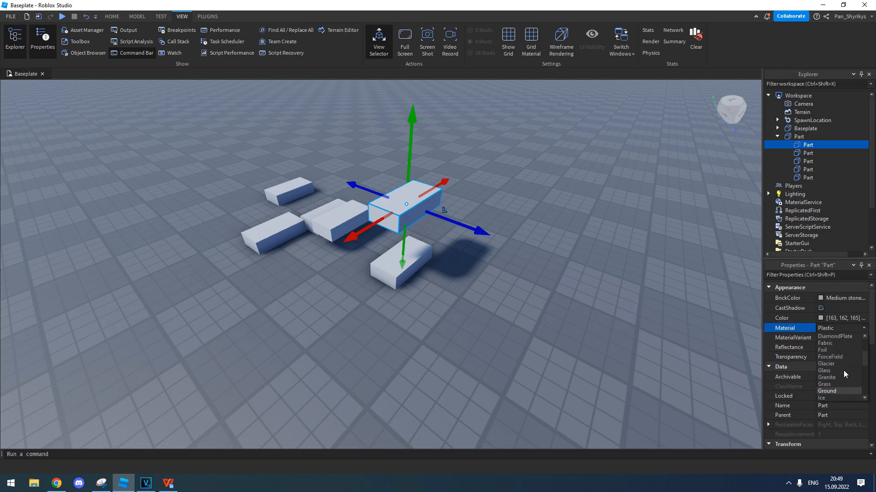
scroll(835, 355, "down", 8)
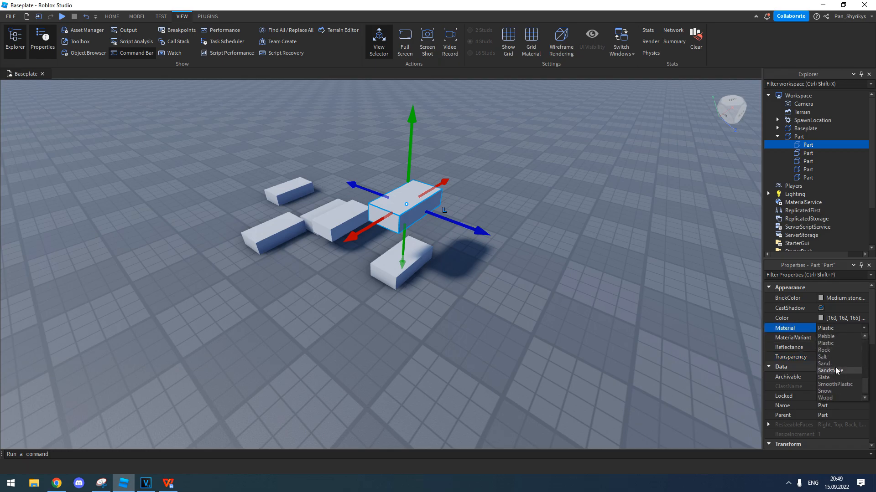
left_click(838, 371)
right_click_drag(557, 324, 559, 325)
key("w")
key("a")
Step: Change the part's material to LeafyGrass and look at its surface
left_click(834, 328)
scroll(826, 376, "up", 5)
left_click(826, 377)
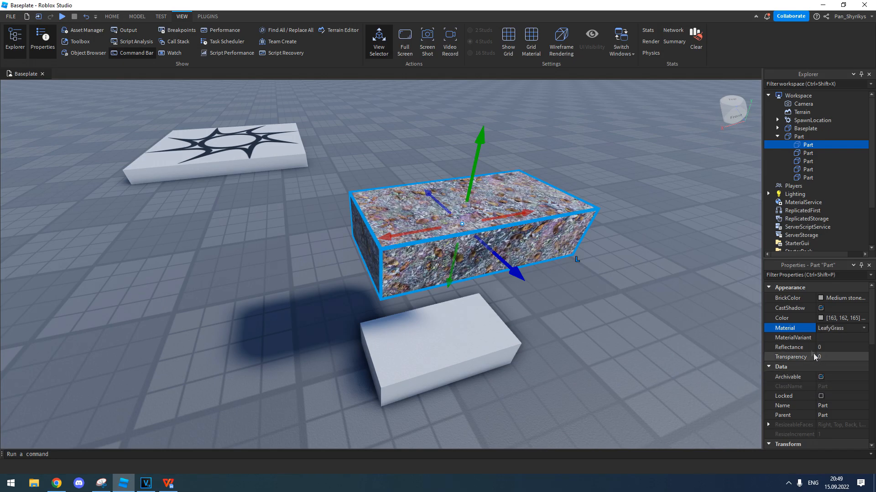
right_click_drag(540, 331, 541, 330)
Step: Set the part's material to Basalt and view it from above
left_click(830, 330)
scroll(831, 361, "up", 3)
left_click(825, 342)
right_click_drag(535, 304, 536, 304)
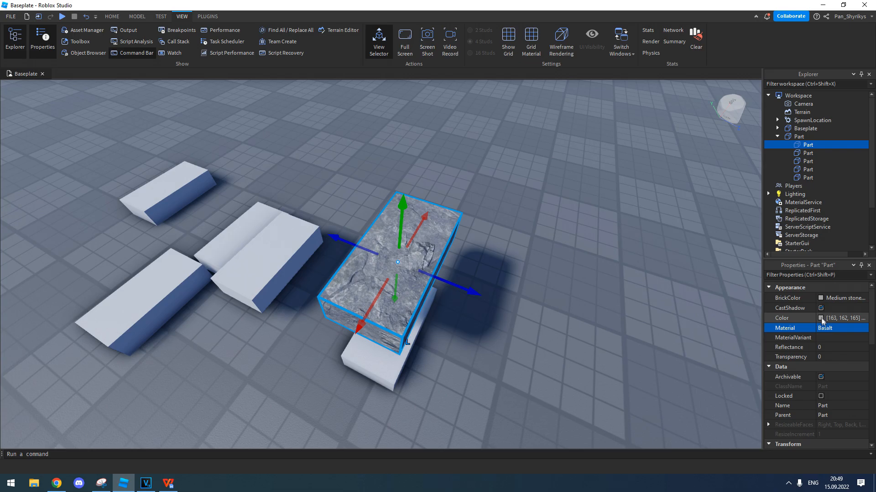
left_click(824, 319)
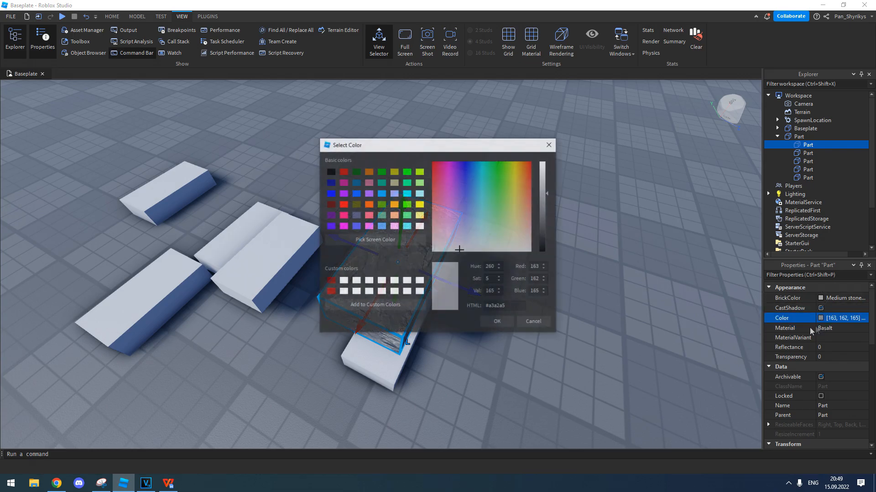
mouse_move(502, 213)
left_mouse_down()
mouse_move(486, 193)
mouse_move(485, 221)
mouse_move(510, 204)
left_mouse_up()
left_click(541, 323)
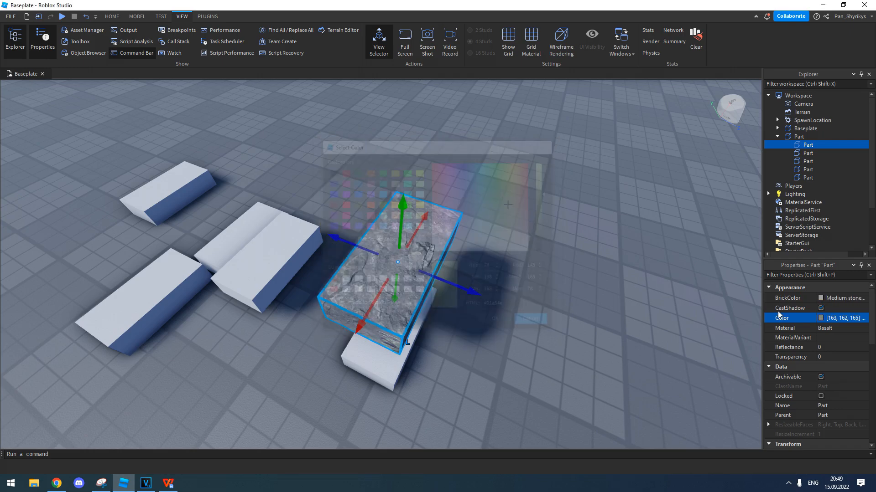
Step: Set the part's BrickColor to Fawn brown
left_click(819, 300)
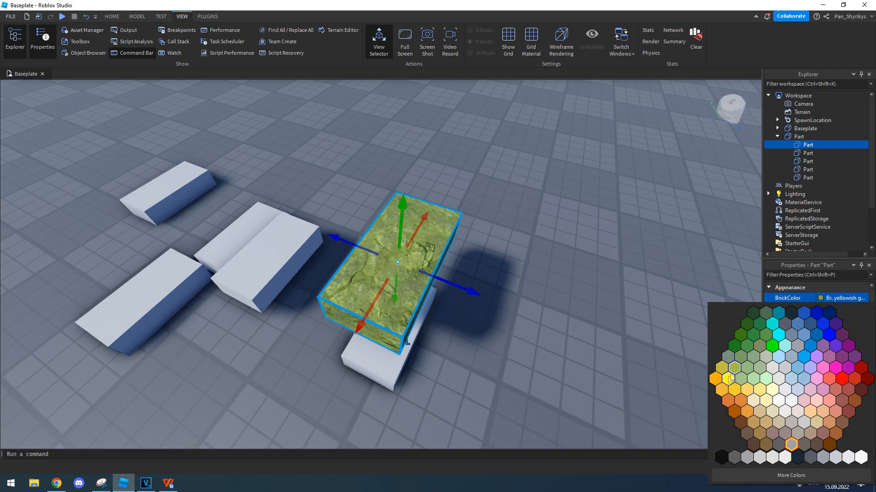
left_click(760, 434)
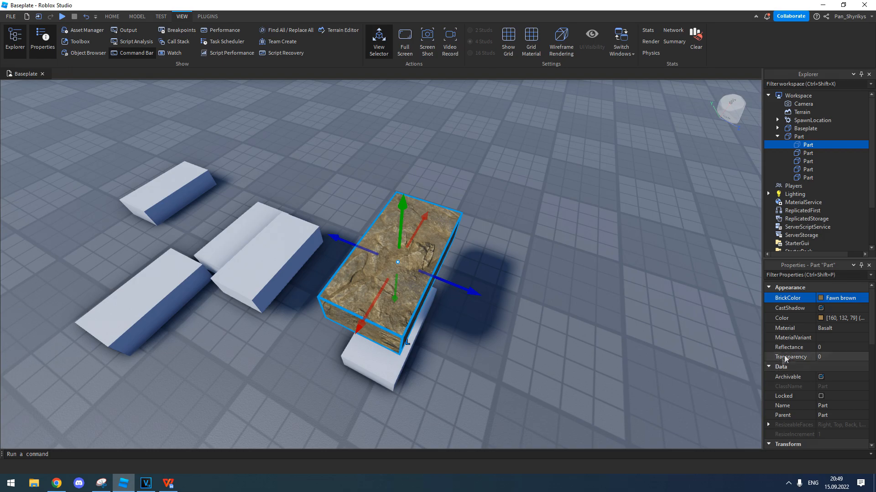
Step: Set the part's Color to bright red with RGB 255, 31, 1
left_click(841, 318)
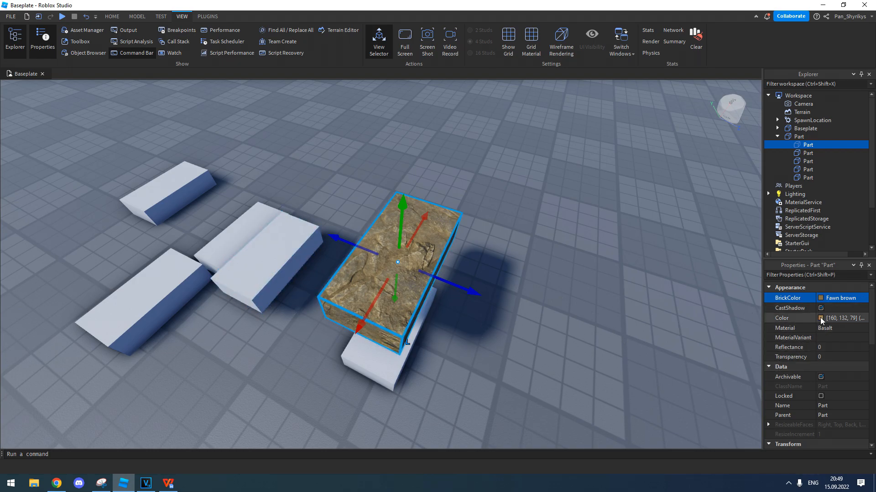
left_click(863, 318)
left_click(507, 209)
left_click_drag(497, 199, 530, 161)
left_click_drag(543, 195, 546, 152)
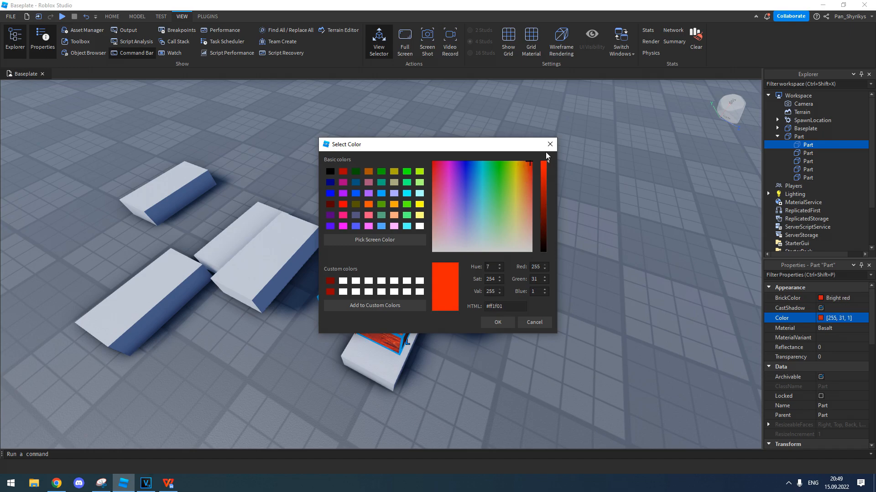
left_click(497, 323)
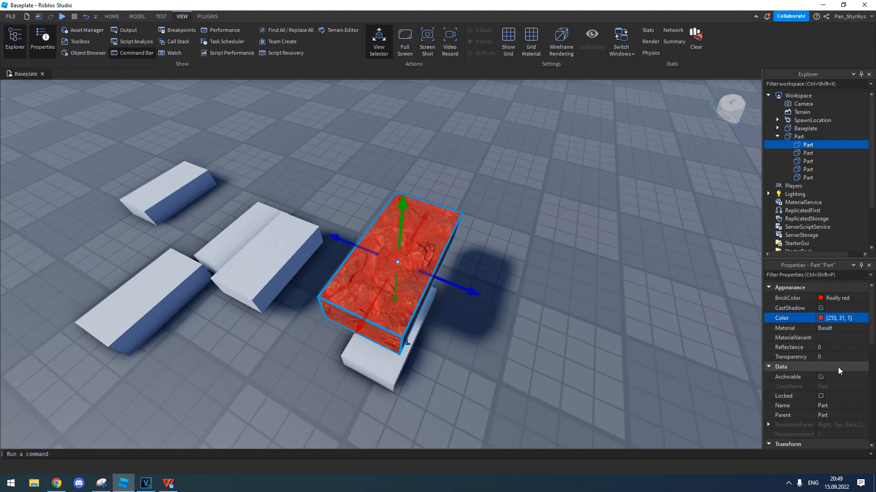
Step: Turn on the Locked property of the red part
scroll(838, 368, "down", 1)
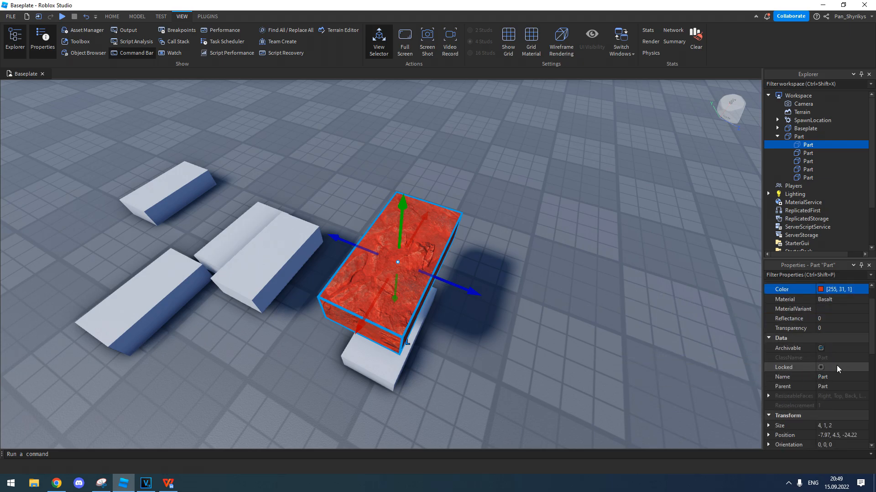
left_click(136, 17)
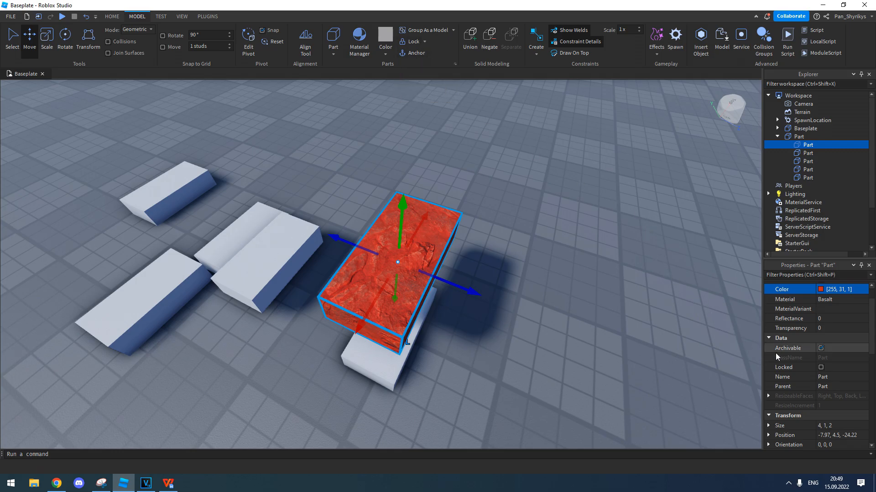
left_click(821, 367)
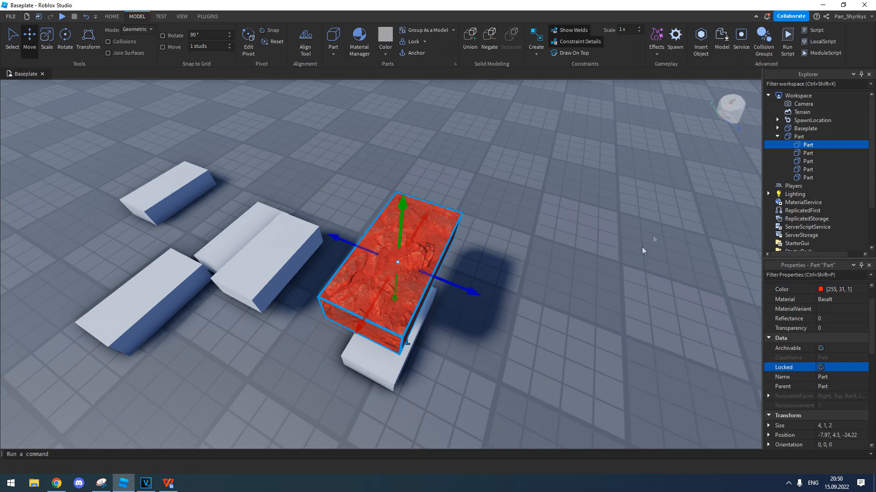
Step: Take the locked red part out of its parent Part, place it directly in Workspace, and clear the selection
left_click_drag(804, 146, 795, 95)
left_click(502, 269)
right_click_drag(502, 270, 441, 230)
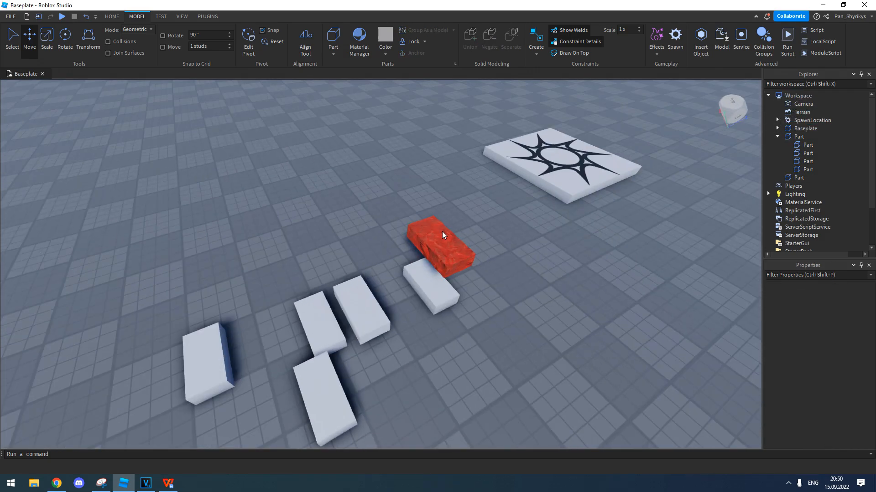
Step: Try to select the locked red part directly in the 3D view, including with a selection box around it
left_click_drag(396, 195, 560, 264)
left_click(368, 170)
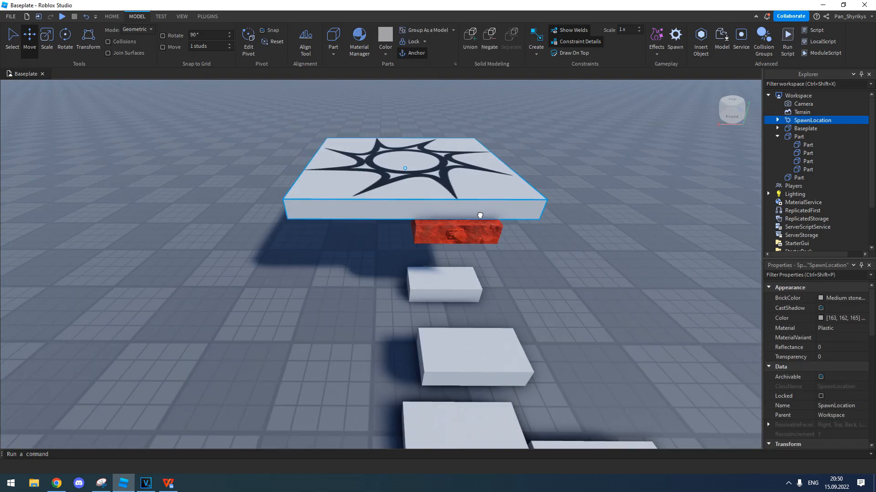
left_click(549, 223)
left_click_drag(531, 263, 415, 214)
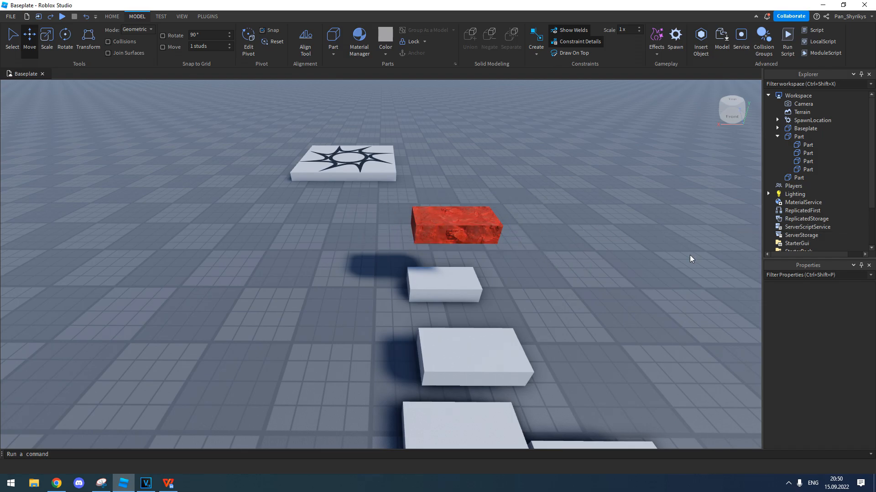
Step: Select the red part in the Explorer and start a Play test of the place
left_click(798, 178)
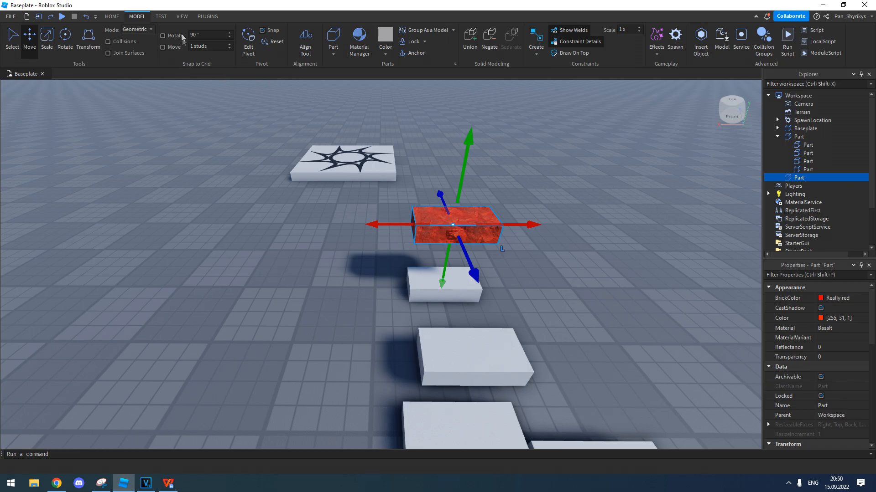
left_click(167, 18)
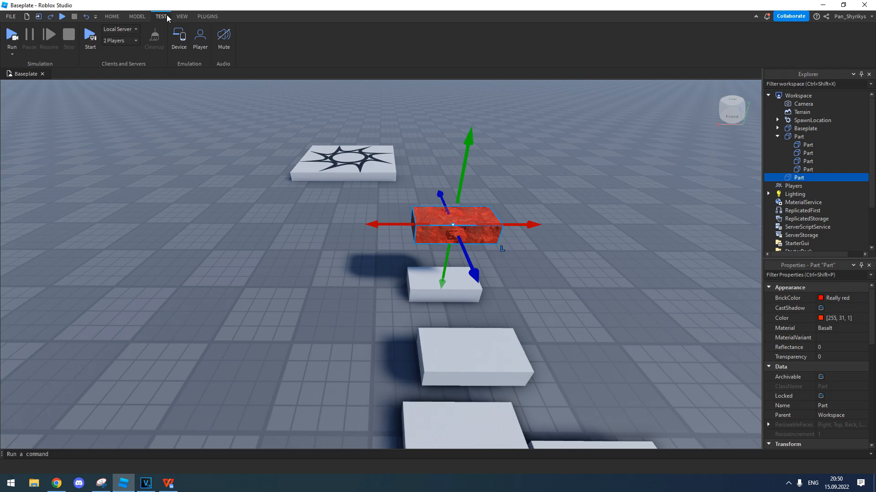
left_click(12, 55)
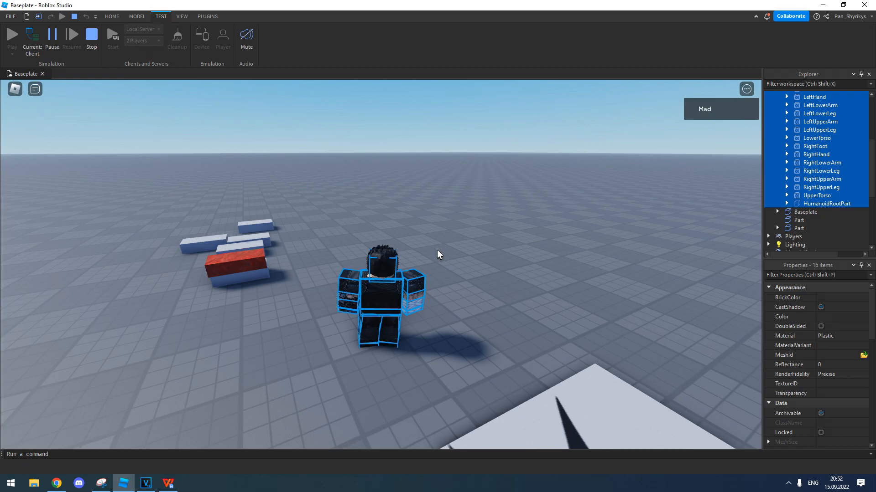
Step: Fly the free camera around the avatar, the spawn plate and the parts, and return to the normal avatar camera
key("shift+F5")
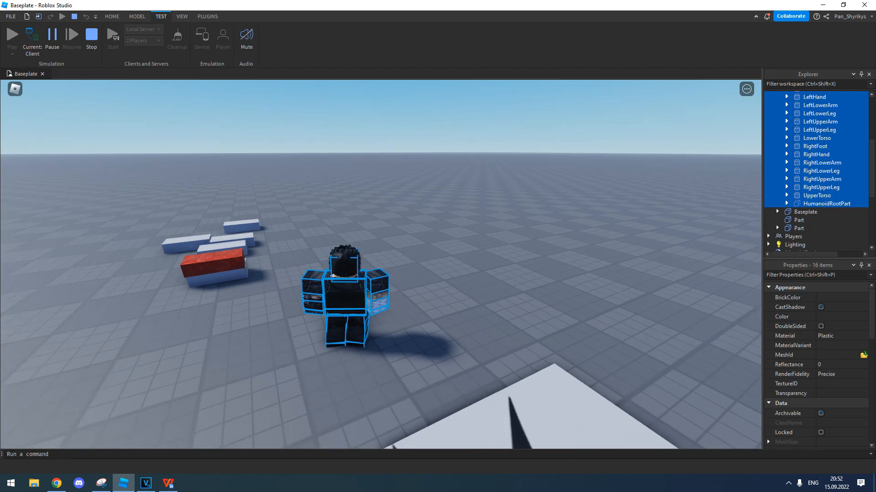
key("a")
key("s")
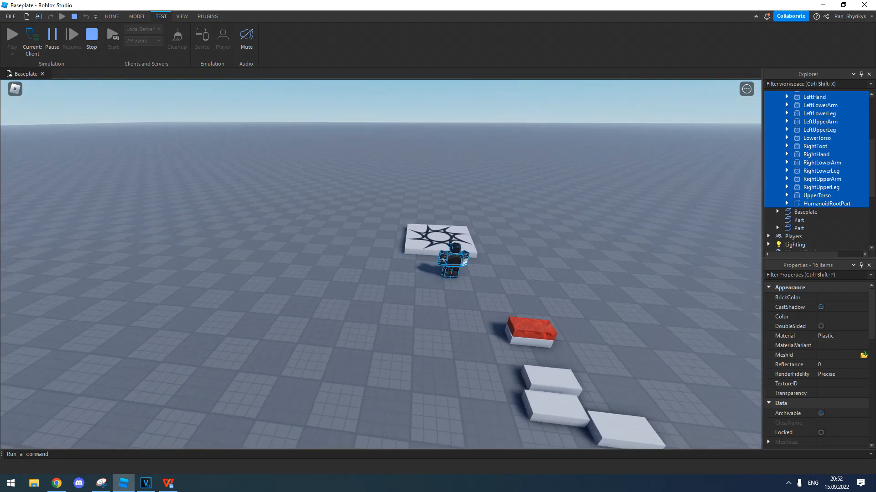
key("s")
key("a")
key("d")
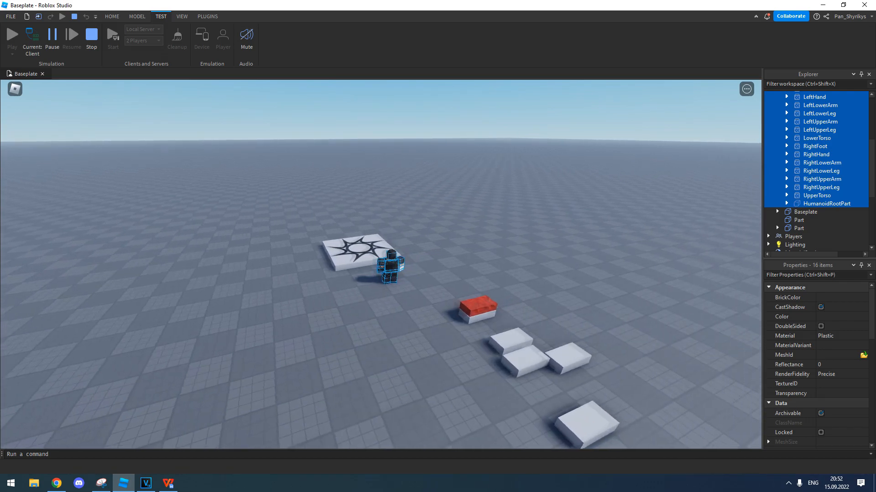
key("d")
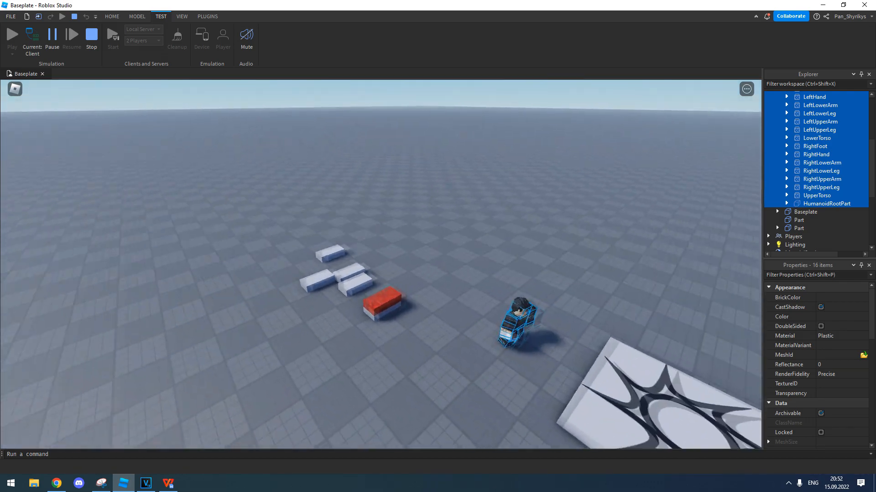
key("a")
key("d")
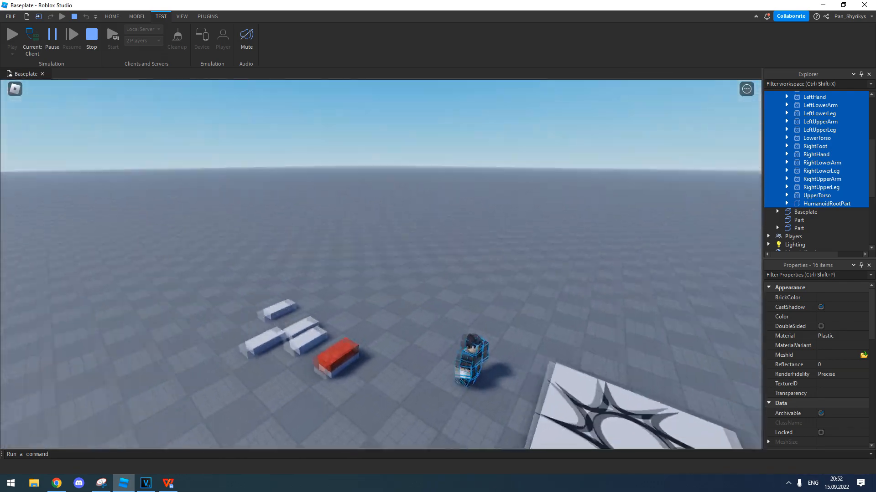
key("a")
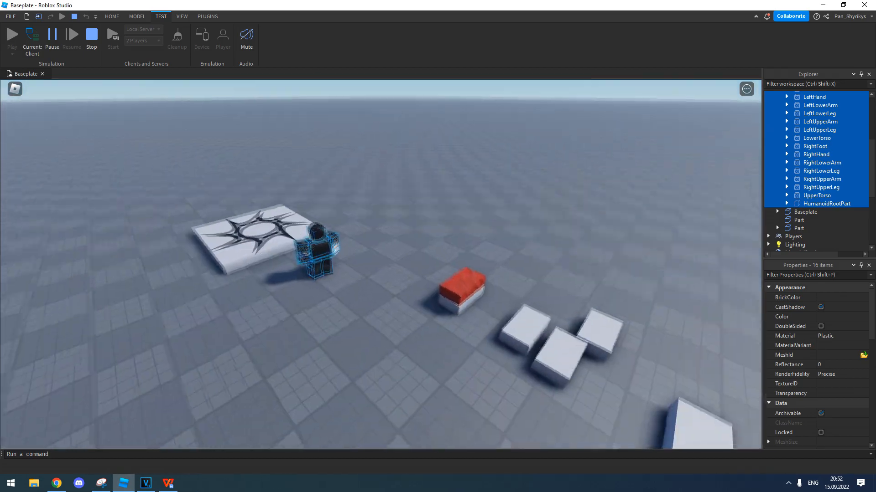
key("d")
key("a")
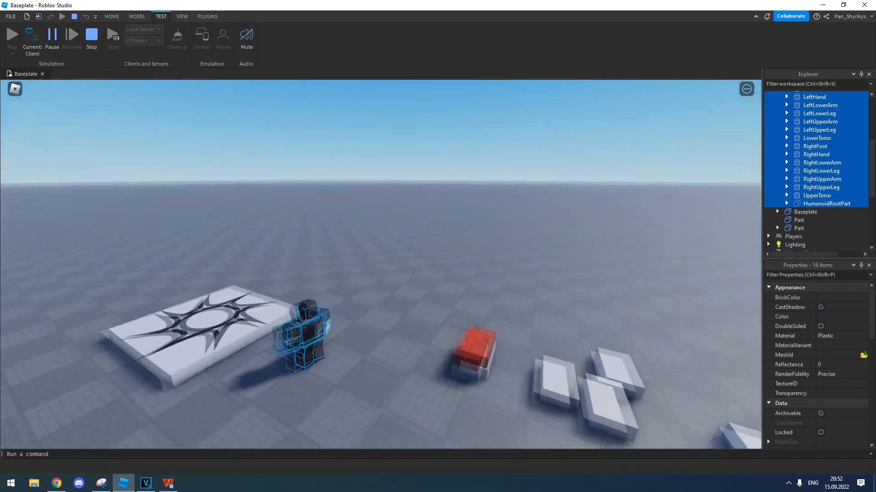
key("a")
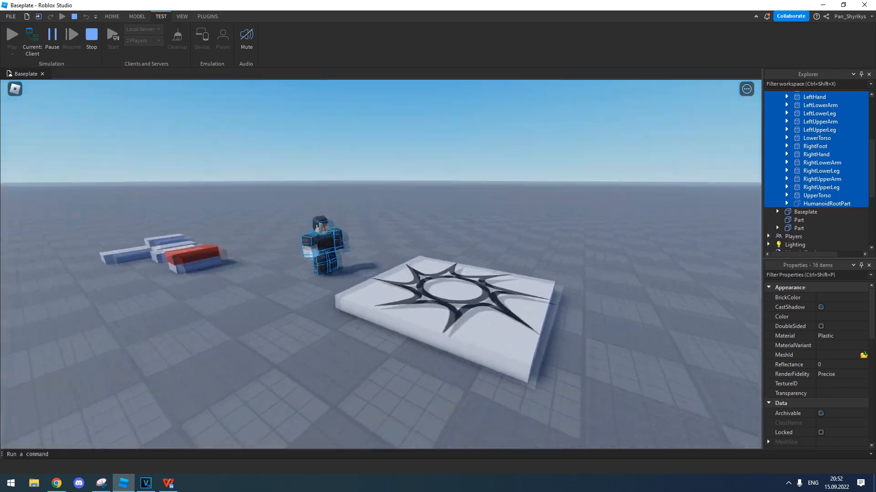
key("e")
key("a")
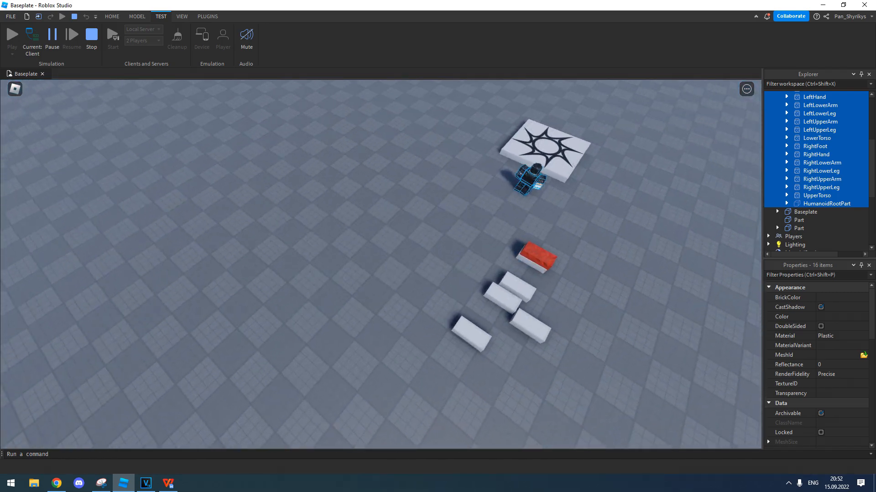
right_click_drag(381, 265, 438, 249)
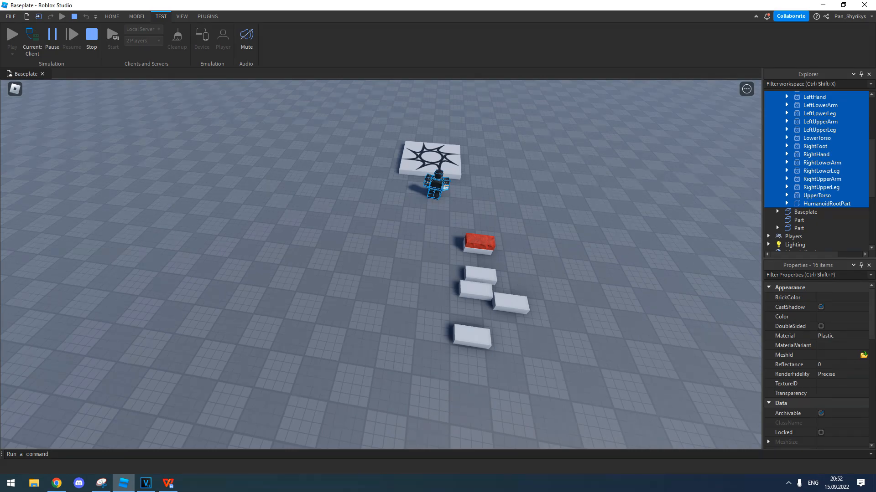
key("shift+p")
Step: Walk the avatar off the spawn plate and around the white and red parts in the running test
key("s")
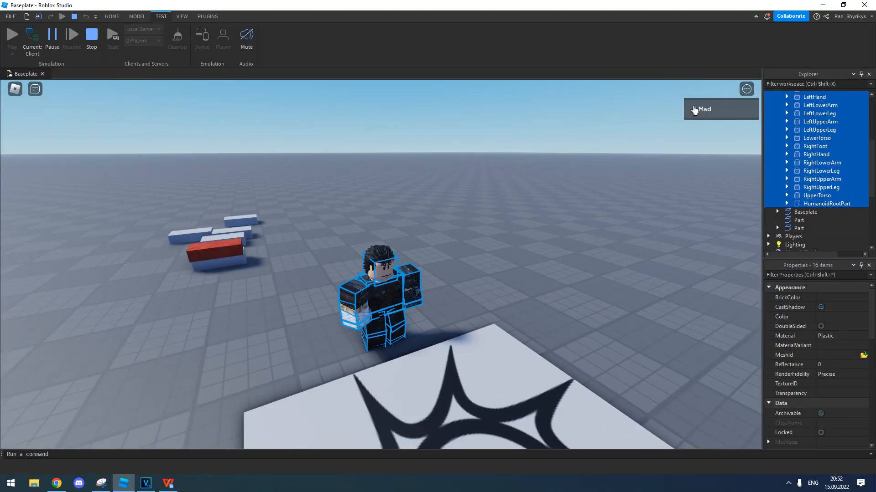
key("w")
key("a")
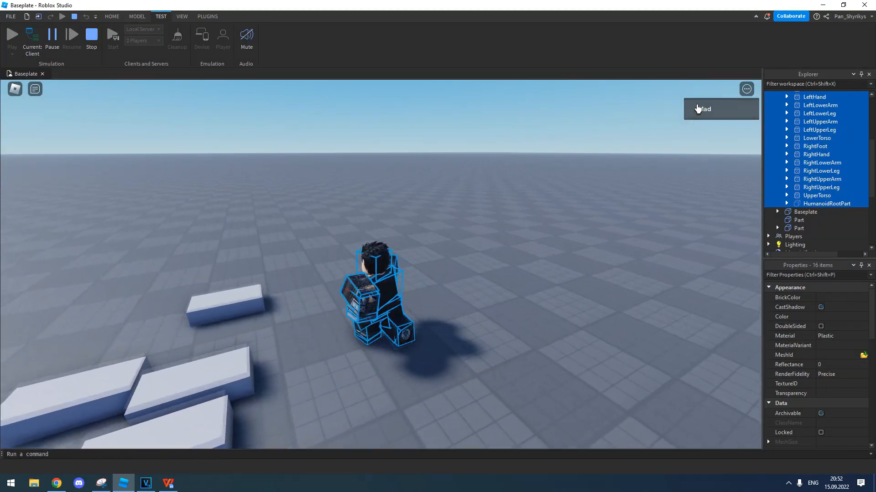
key("w")
right_click_drag(558, 191, 547, 192)
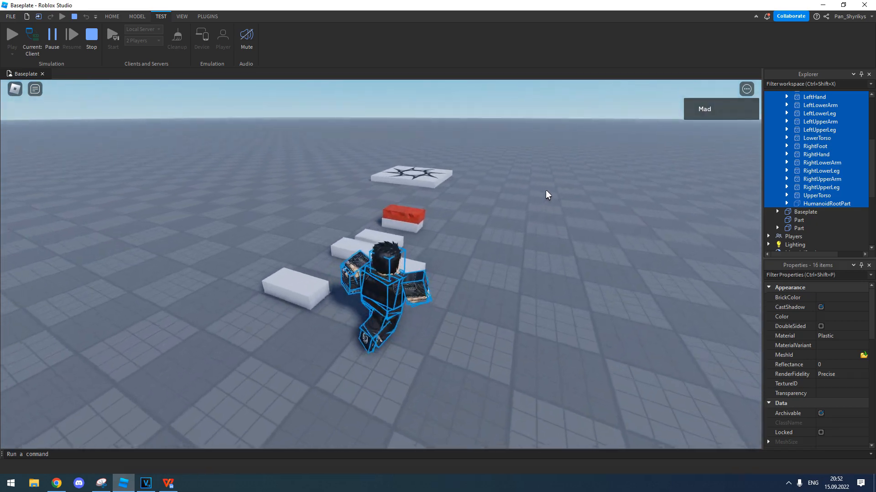
key("d")
key("w")
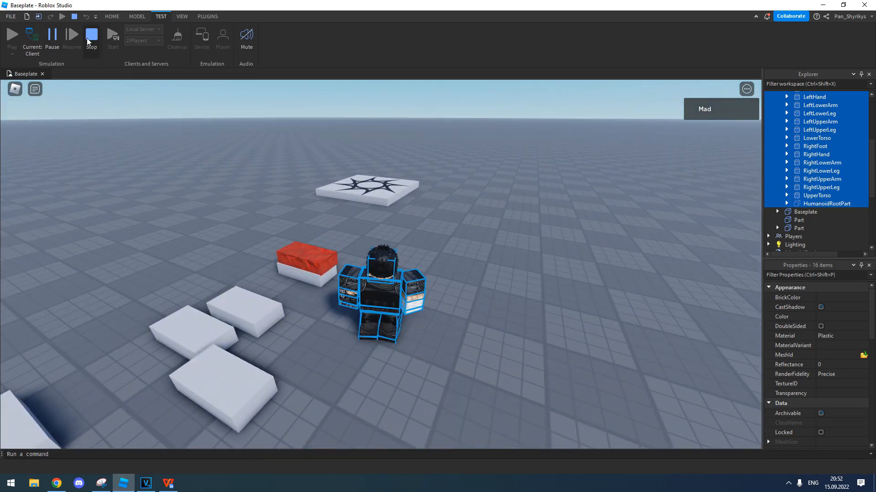
key("d")
right_click_drag(207, 199, 207, 199)
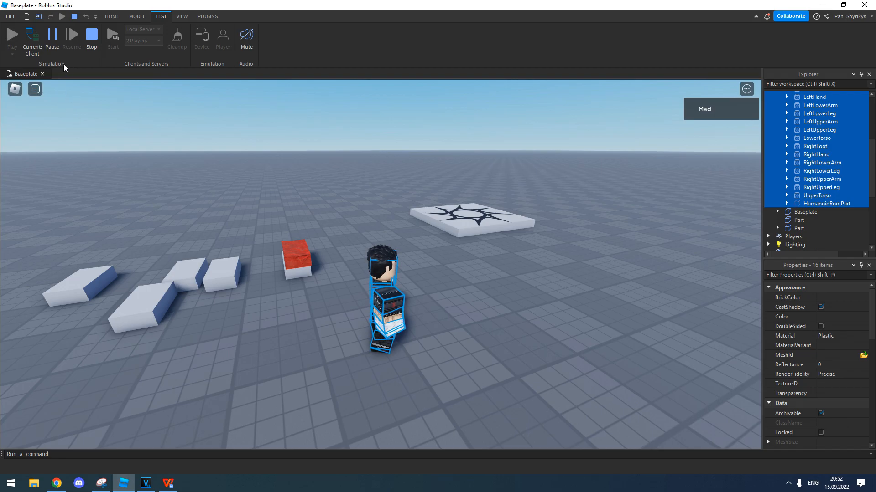
Step: Pause the running simulation and try the movement controls while it is paused
left_click(53, 40)
key("a")
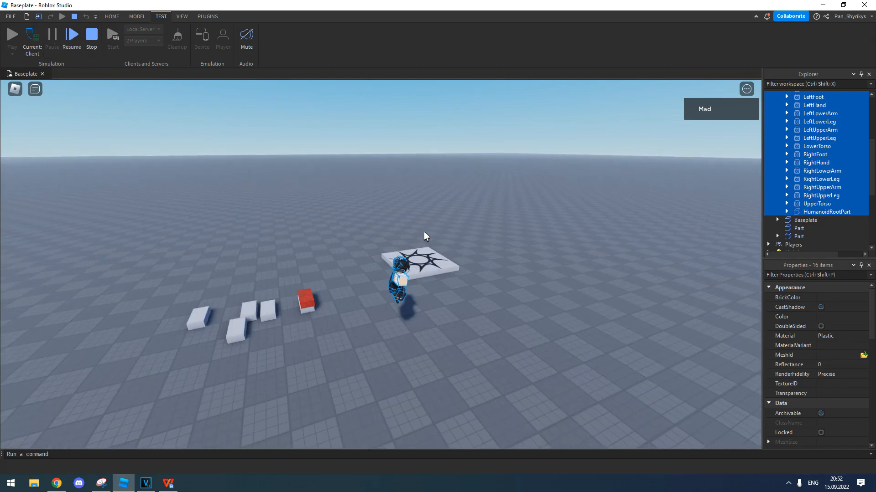
key("d")
key("a")
key("d")
key("s")
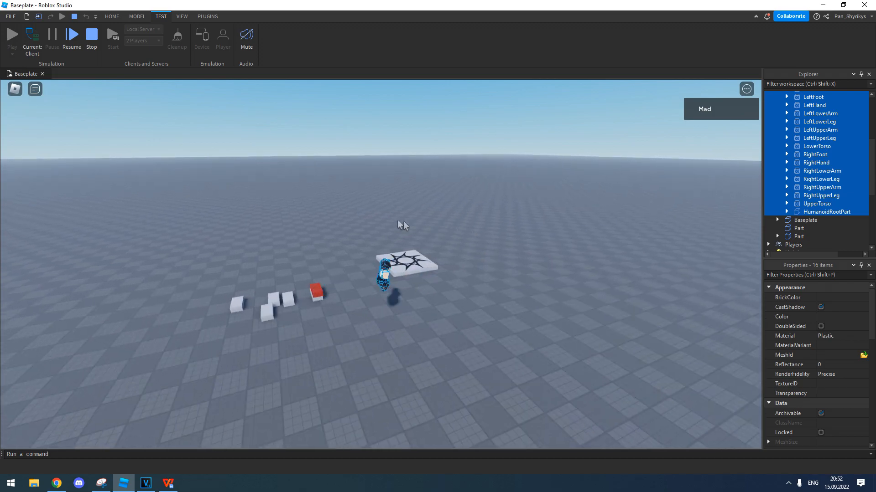
key("w")
key("s")
key("d")
key("w")
Step: Switch the paused test from client to server view, look around the avatar, and resume the simulation
left_click(33, 37)
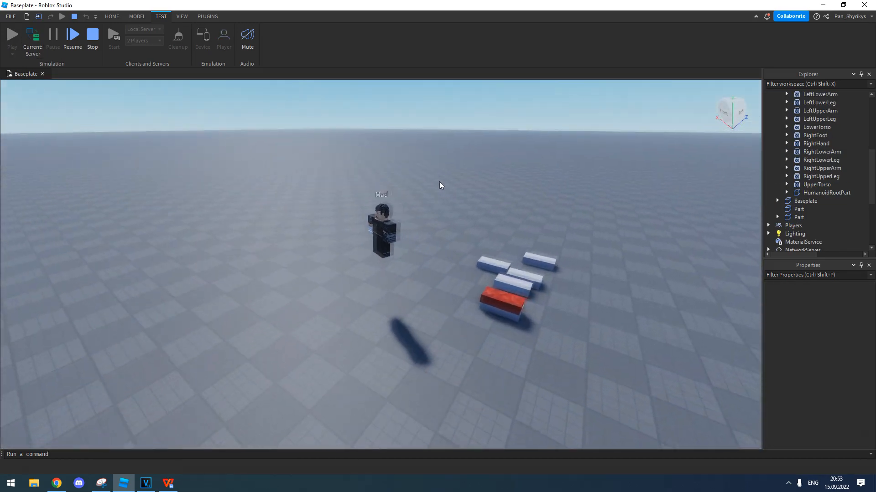
key("d")
right_click_drag(439, 182, 439, 181)
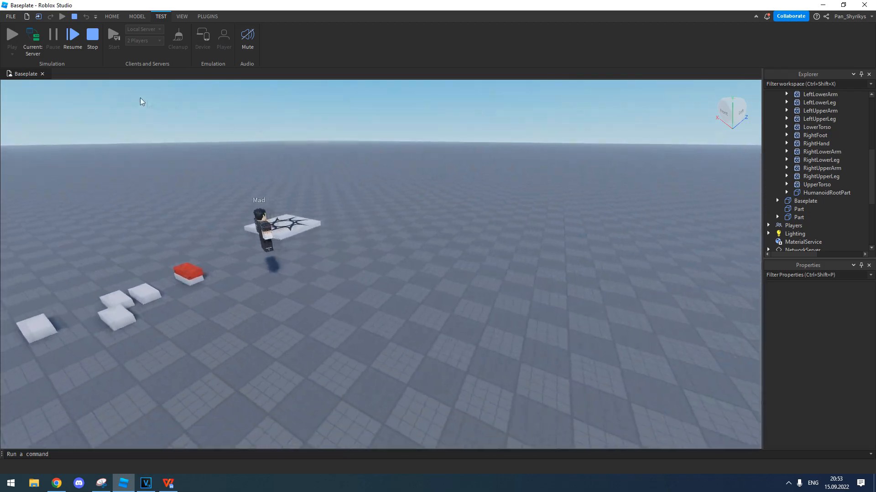
left_click(70, 34)
Step: Look around the scene from the server side, switch back to the client view, and stop the play test
right_click_drag(348, 179, 348, 179)
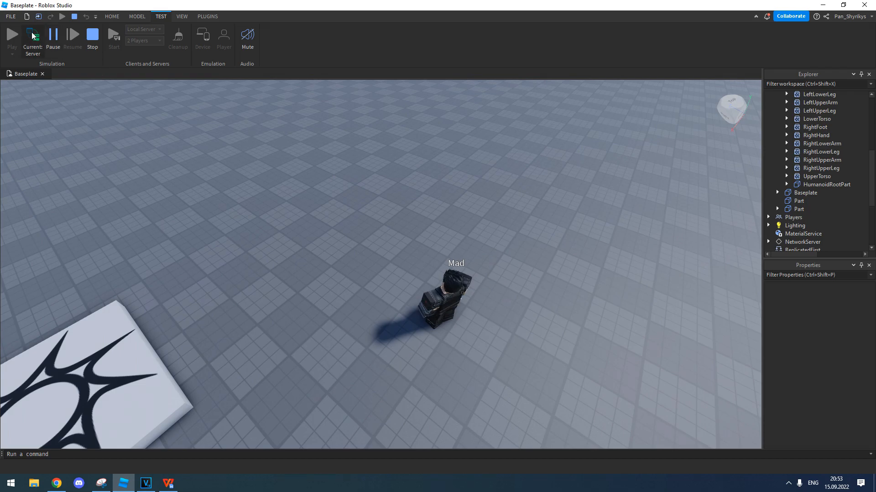
right_click_drag(288, 156, 289, 157)
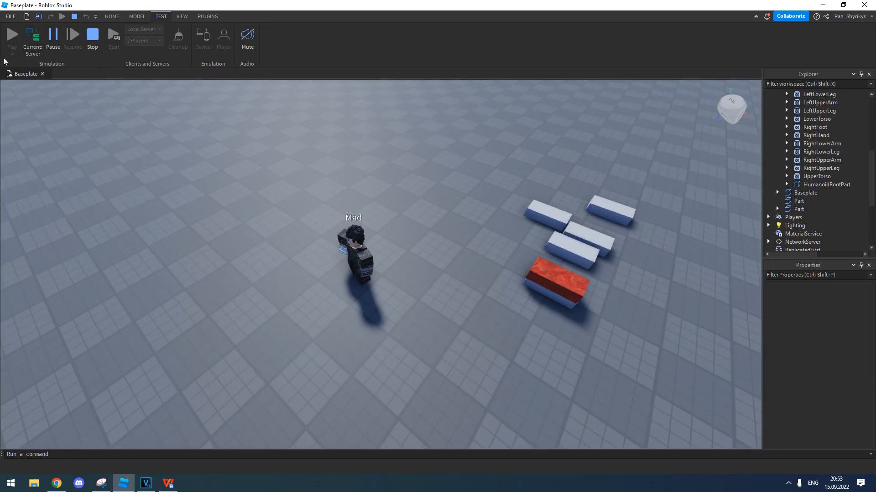
left_click(27, 41)
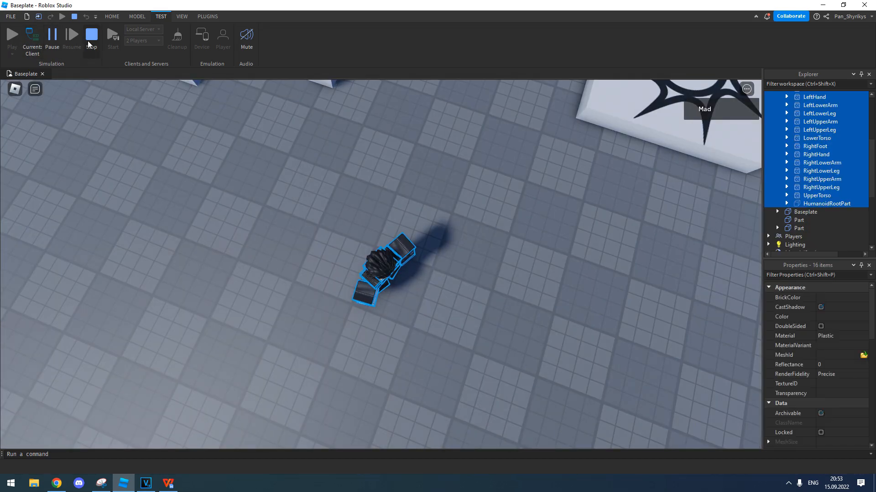
key("shift+F5")
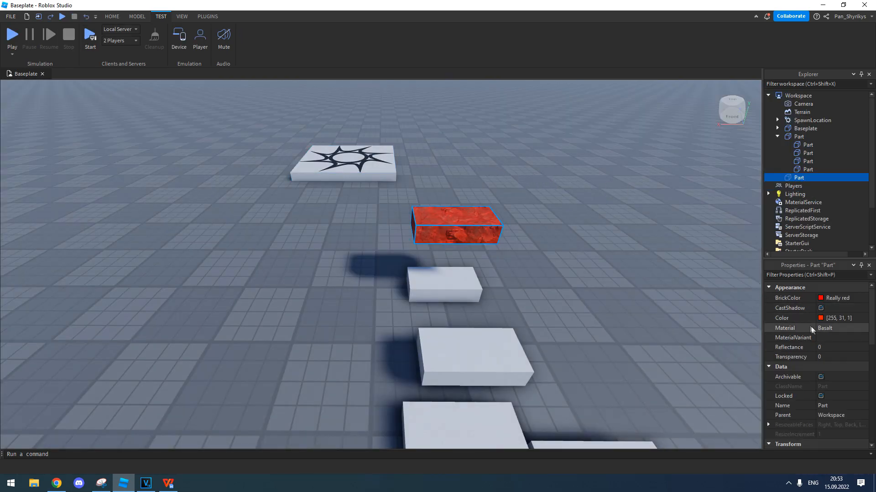
Step: Turn on the Anchored property of the red part and clear the selection
scroll(811, 335, "down", 2)
scroll(812, 336, "down", 3)
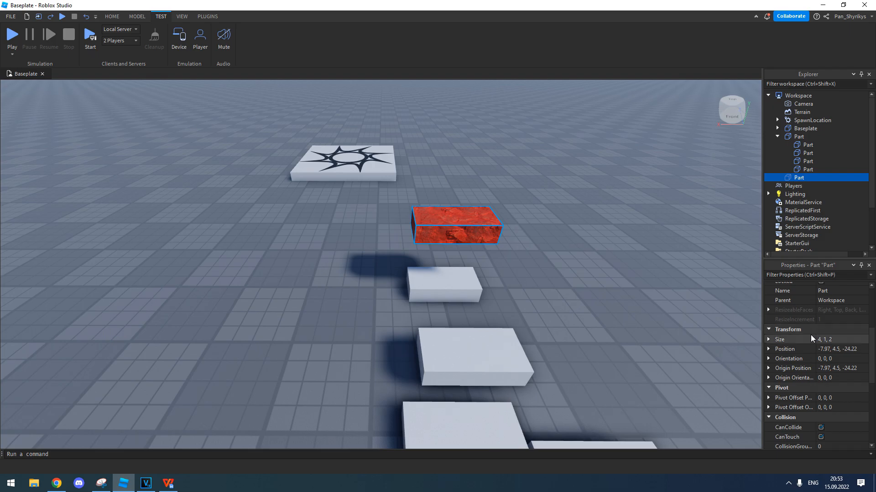
scroll(811, 356, "down", 1)
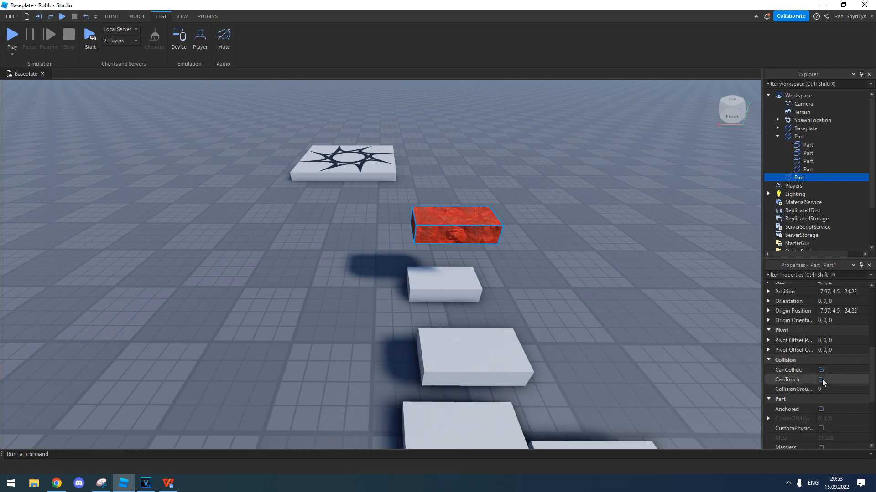
scroll(821, 379, "down", 1)
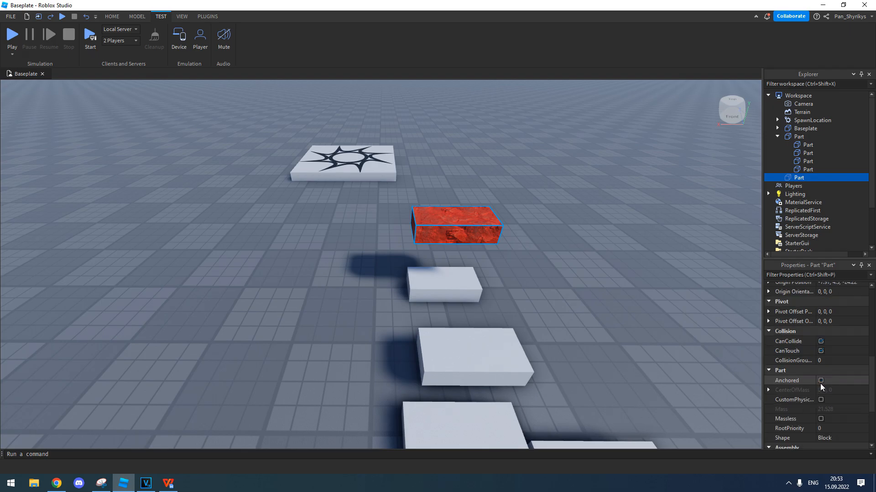
scroll(824, 417, "down", 3)
scroll(823, 398, "up", 2)
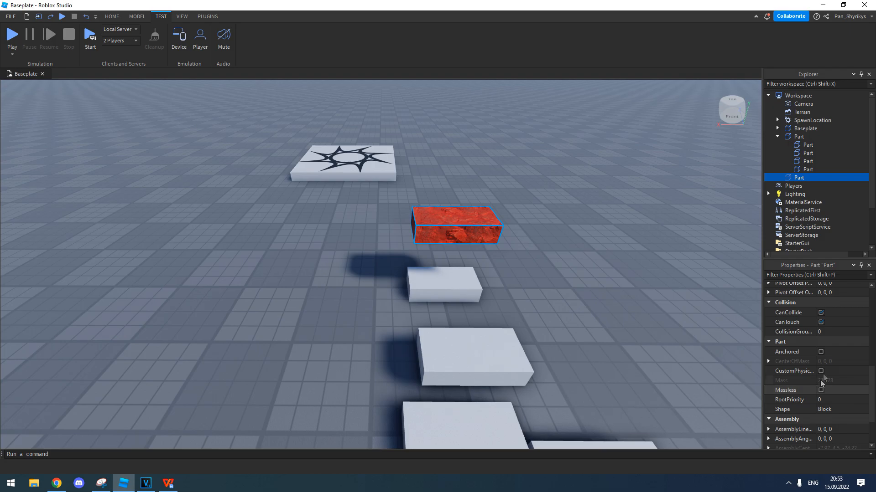
left_click(821, 322)
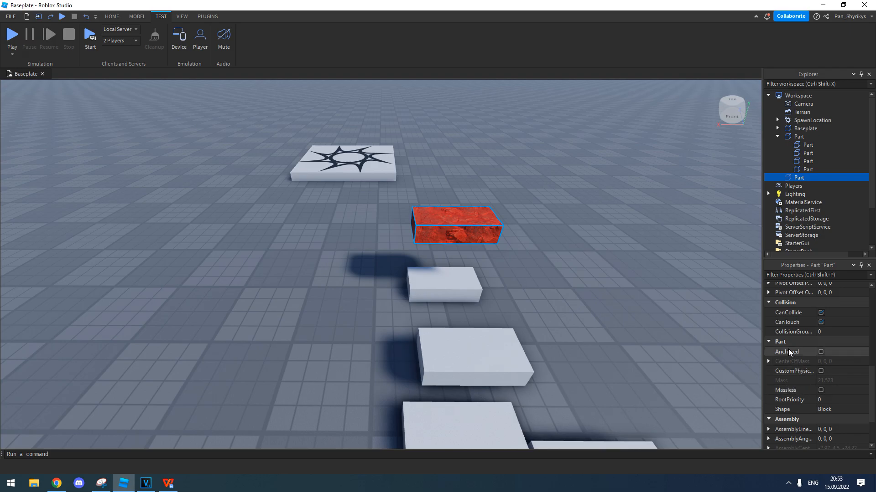
right_click_drag(534, 234, 546, 225)
left_click(821, 351)
left_click(136, 17)
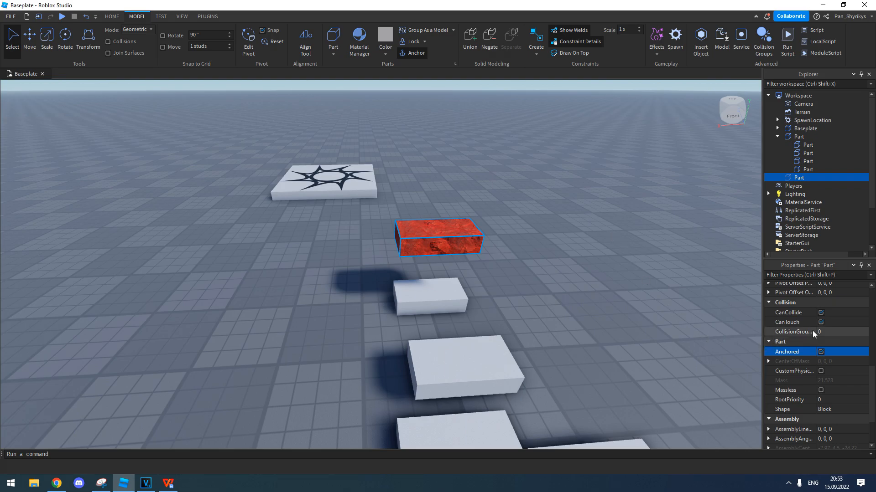
left_click(398, 201)
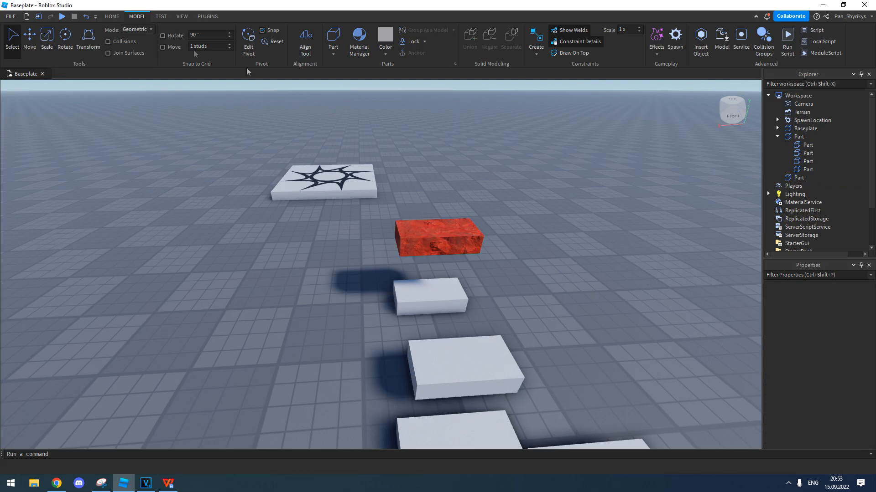
Step: Start a play test of the place
left_click(115, 19)
left_click(170, 18)
left_click(182, 18)
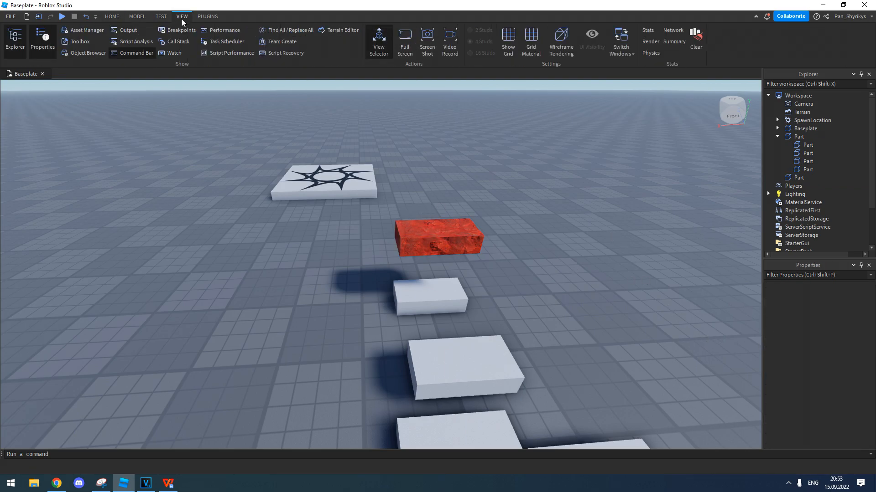
left_click(112, 16)
left_click(62, 16)
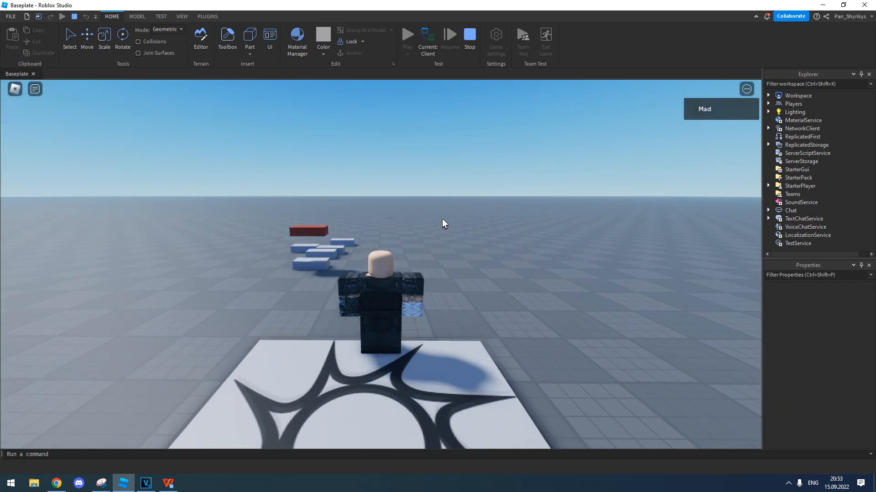
Step: Walk and jump the avatar from the spawn location around the red and white parts
key("w")
right_click_drag(442, 219, 442, 219)
key("space")
key("a")
key("space")
key("d")
key("space")
key("w")
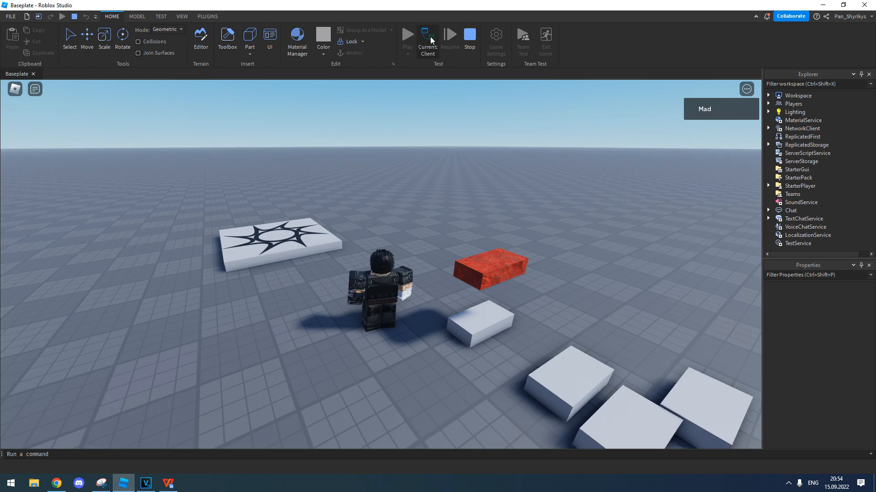
Step: Select the red part under Workspace in the running test and turn off its CanCollide property
left_click(769, 95)
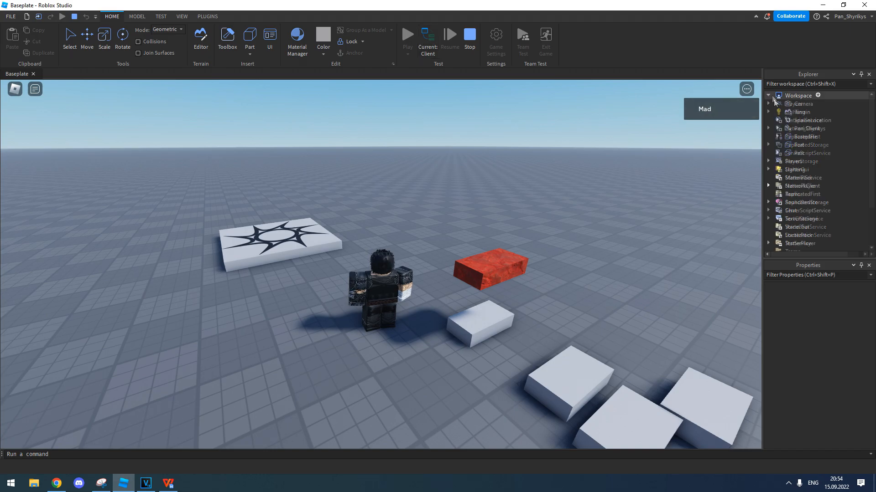
left_click(798, 153)
left_click(798, 145)
scroll(818, 313, "down", 2)
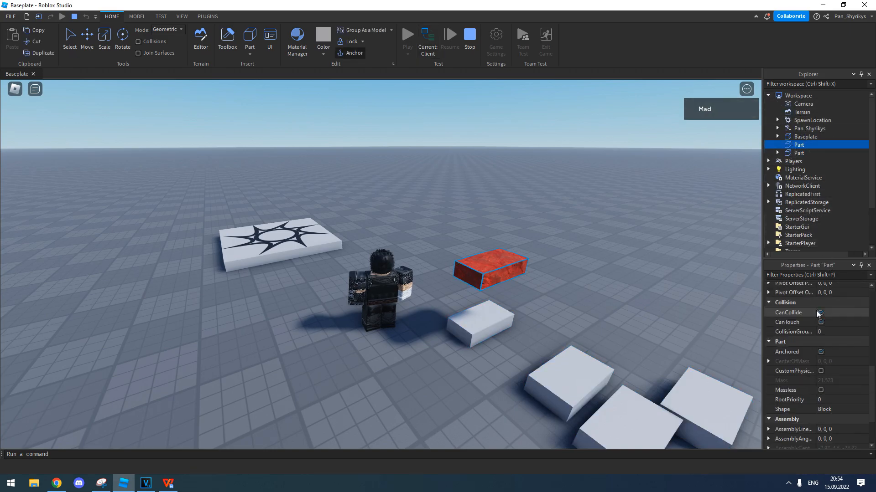
left_click(821, 313)
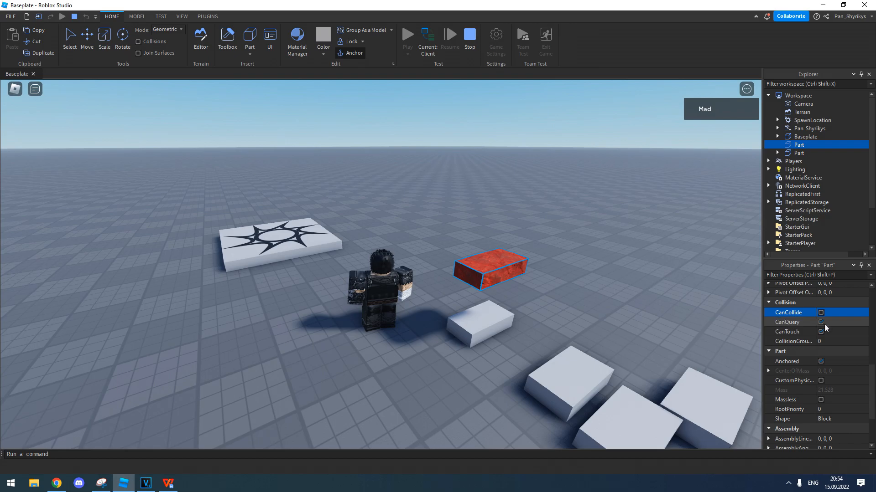
Step: Run and jump the avatar into the red part repeatedly to test its collision
right_click_drag(404, 226, 494, 198)
key("w")
key("space")
key("d")
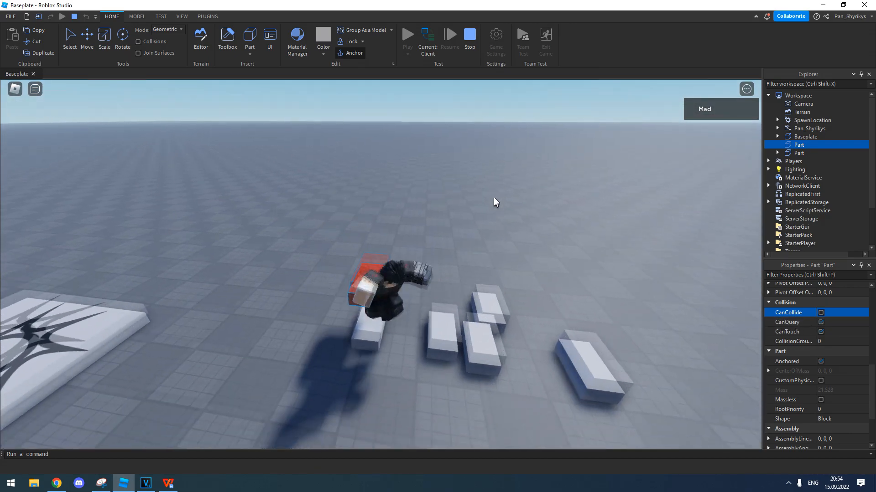
key("a")
key("d")
key("space")
key("a")
key("d")
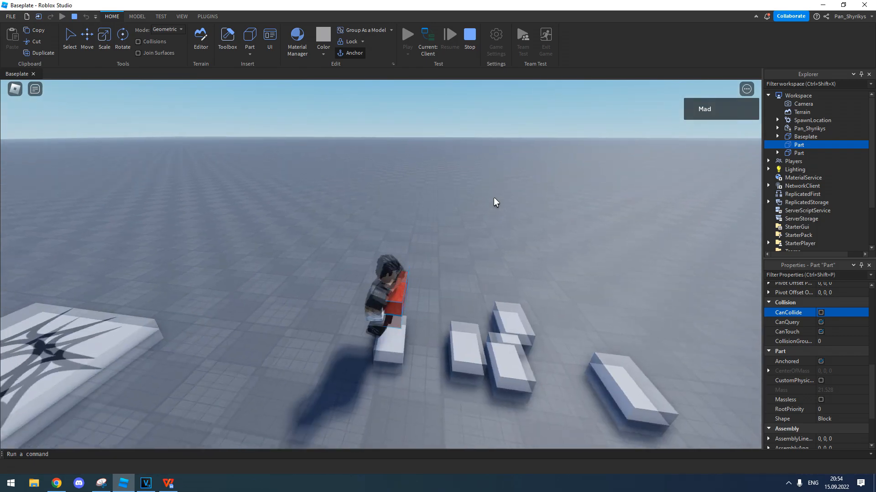
Step: Toggle the red part's Anchored property off and back on in the client view
right_click_drag(495, 201, 404, 221)
key("a")
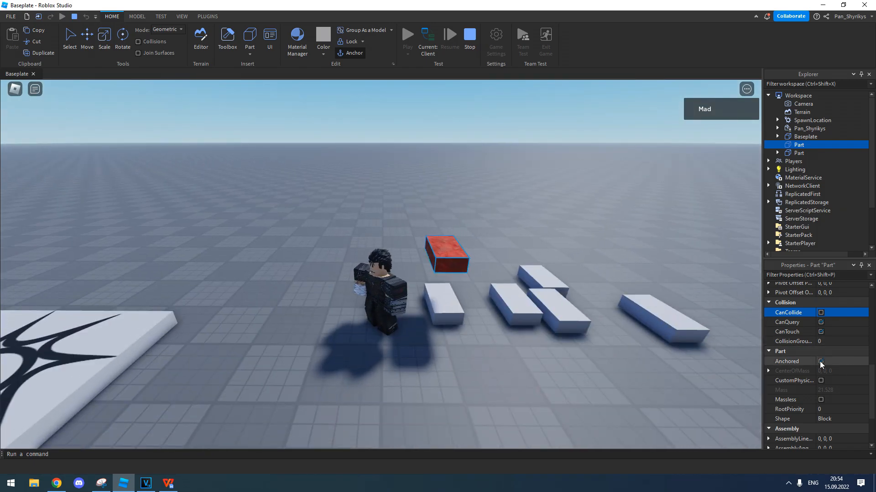
left_click(820, 363)
left_click(821, 362)
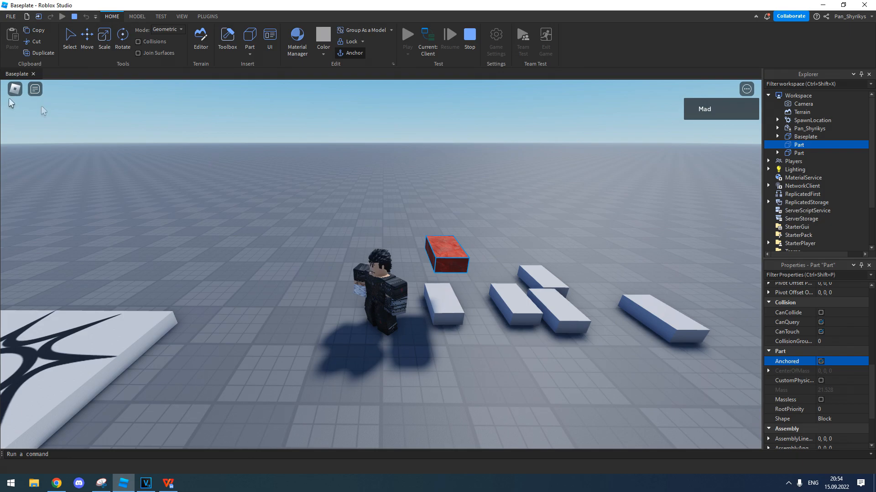
Step: Switch the test to server view, turn off the red part's collision and anchoring, and stop the test
left_click(161, 16)
left_click(33, 39)
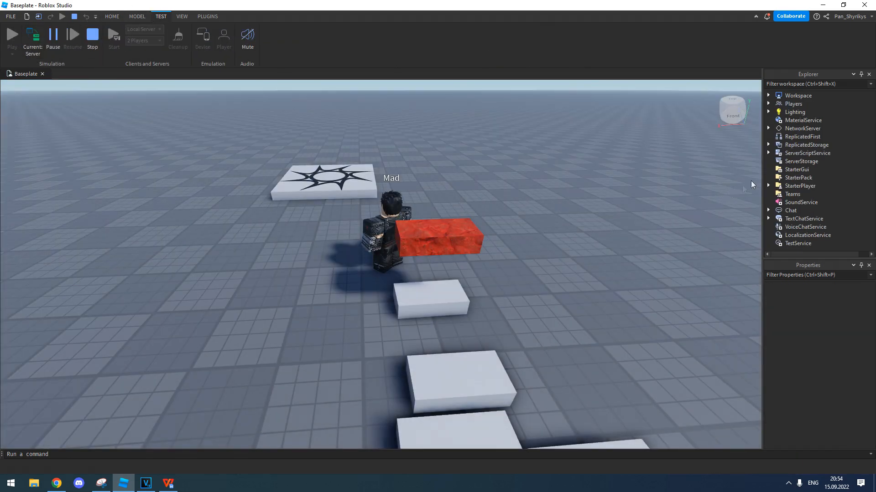
left_click(768, 95)
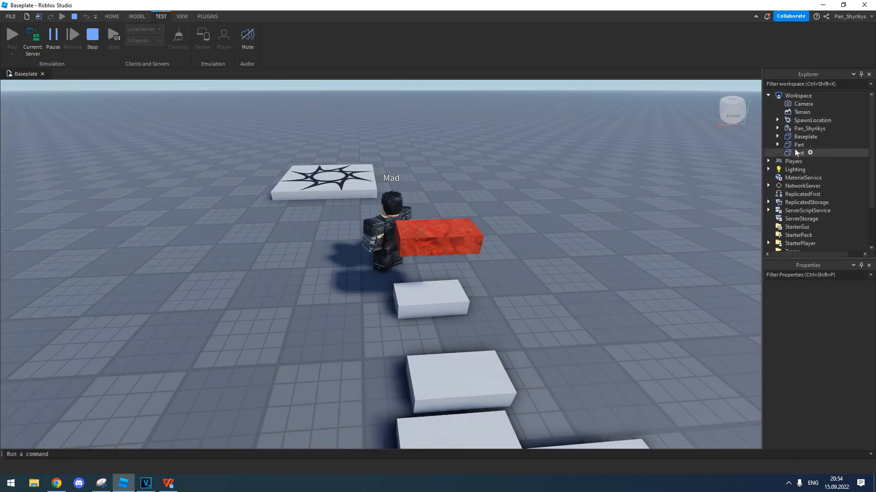
left_click(790, 150)
scroll(820, 369, "down", 8)
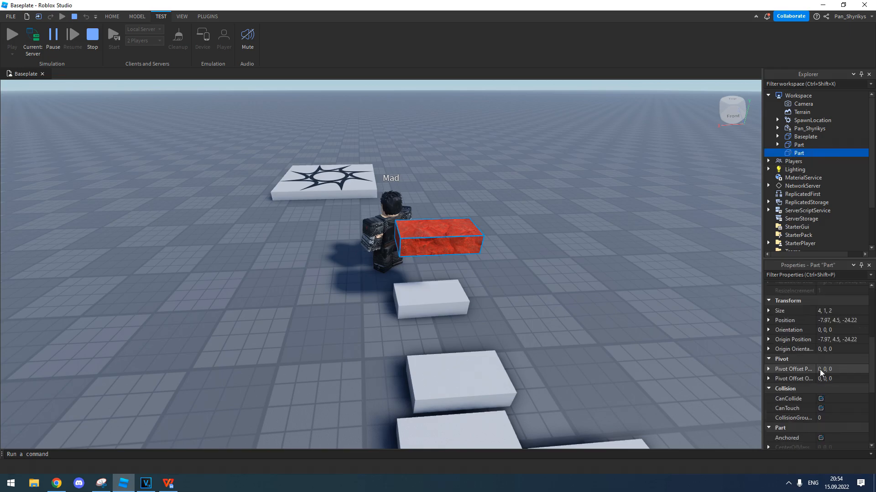
left_click(820, 381)
right_click_drag(557, 263, 557, 261)
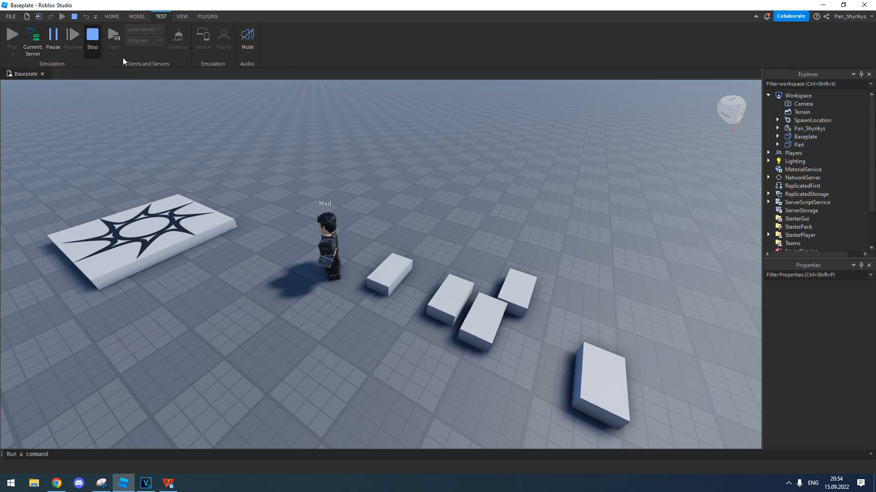
key("shift+F5")
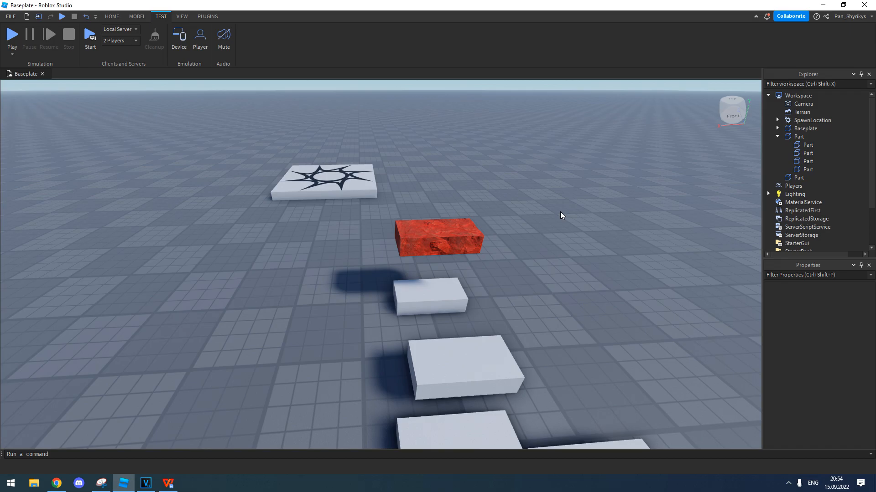
Step: Open the Toolbox and search its models for "npc"
left_click(181, 16)
right_click_drag(280, 201, 277, 204)
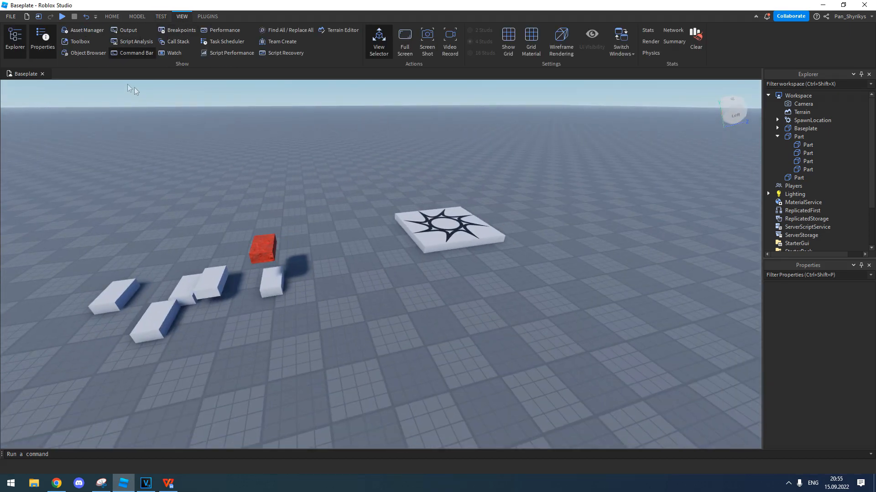
left_click(76, 42)
right_click_drag(316, 256, 319, 254)
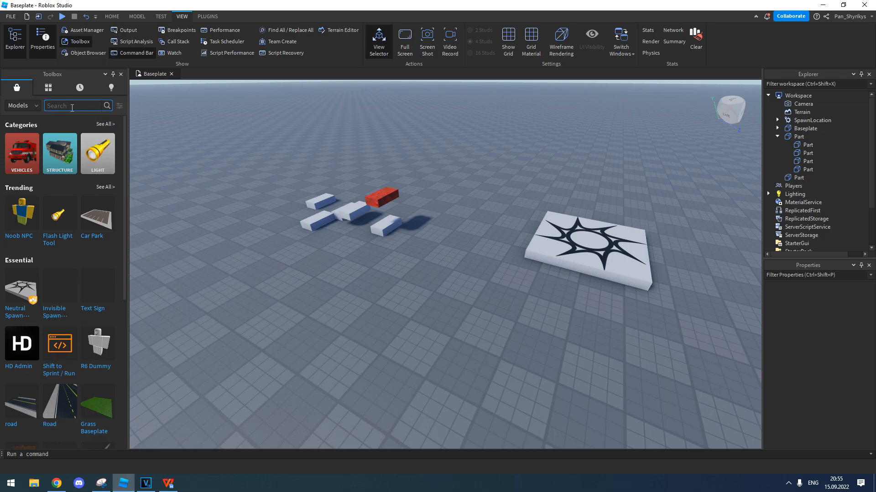
type("npc")
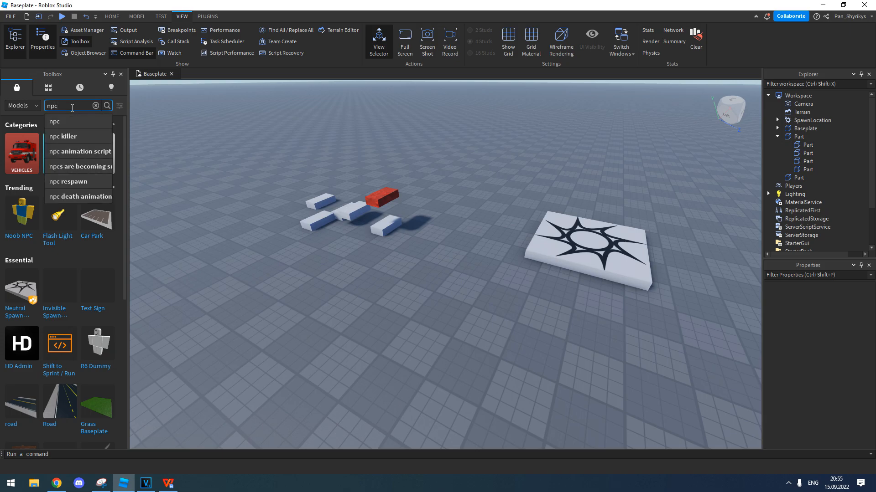
key("Return")
mouse_move(70, 159)
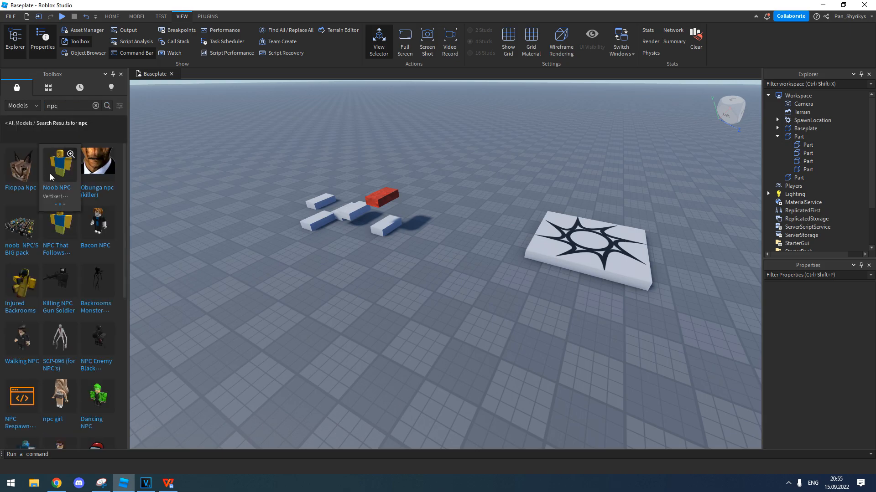
Step: Insert the Noob NPC model onto the baseplate near the spawn location
left_click_drag(50, 173, 474, 293)
key("w")
right_click_drag(452, 290, 440, 231)
key("a")
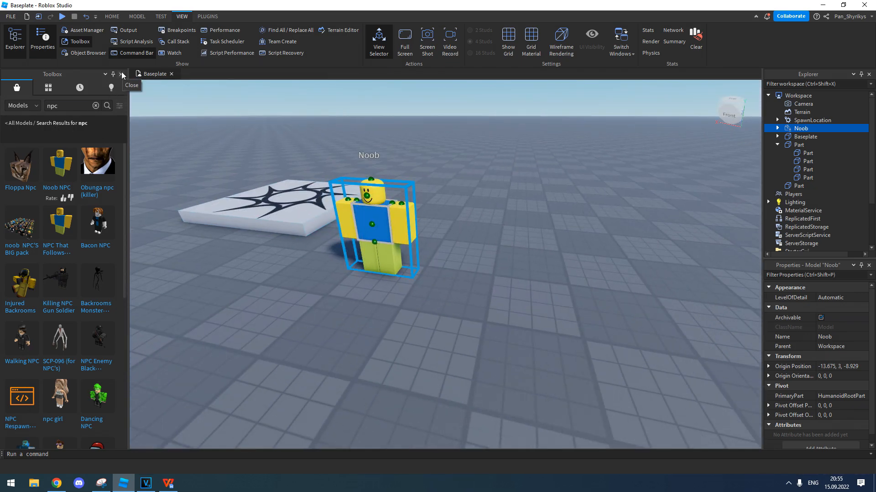
Step: Insert the CashDropped model from My Models onto the baseplate near the Noob and accept the script notice
left_click(47, 88)
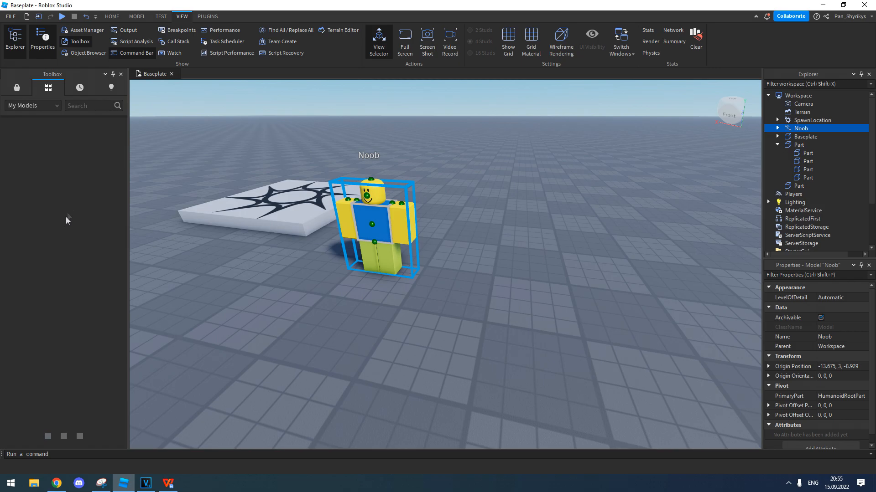
scroll(76, 224, "down", 5)
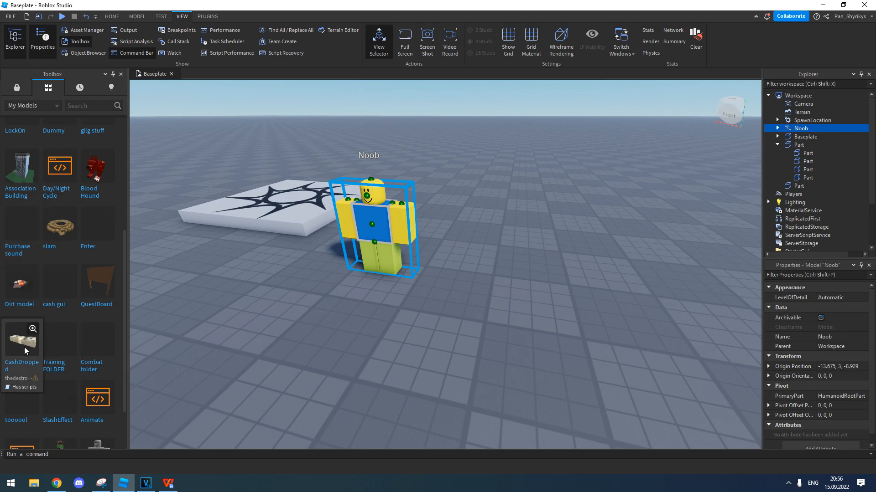
left_click_drag(21, 347, 464, 305)
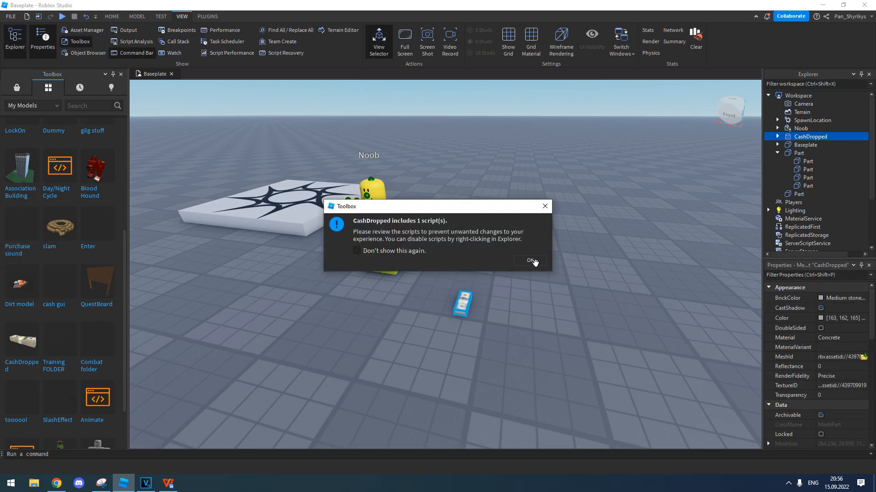
left_click(531, 260)
key("f")
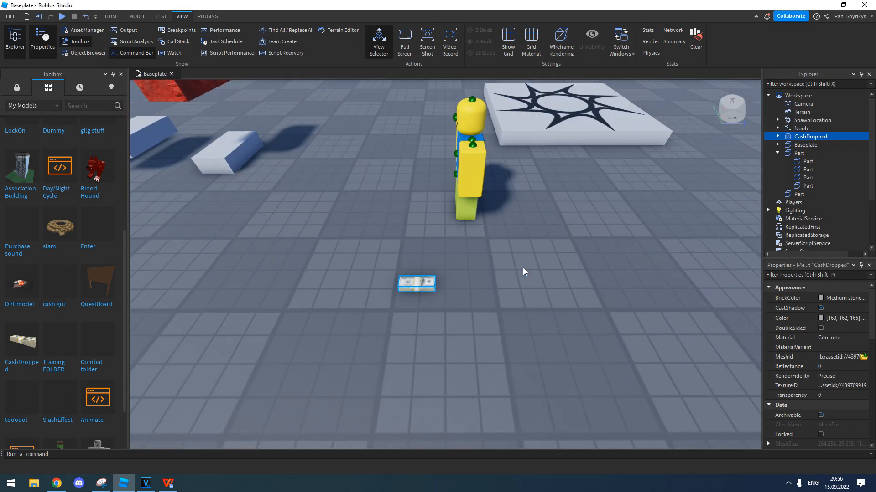
Step: Delete the CashDropped model and close the Toolbox
key("Delete")
left_click(17, 87)
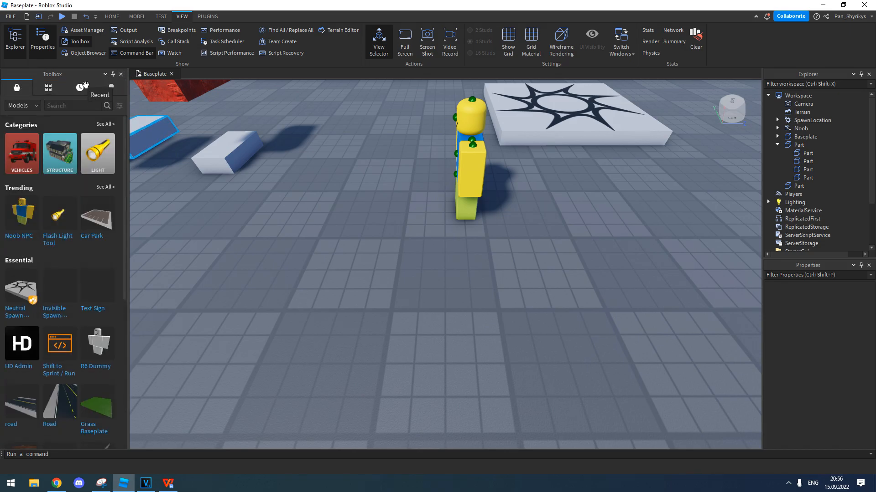
left_click(122, 74)
key("d")
right_click_drag(296, 211, 119, 81)
key("s")
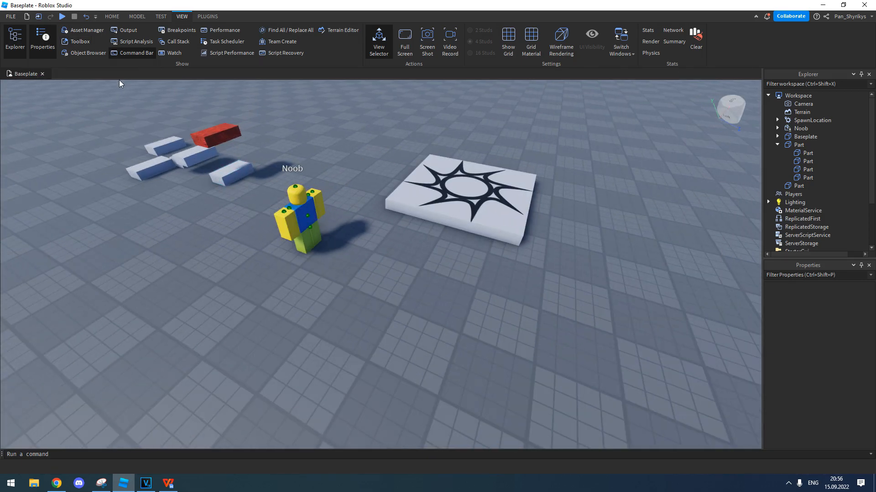
Step: Open the Asset Manager, save the place to Roblox under the name "Tutorial Video", and close the extra empty panel
left_click(89, 31)
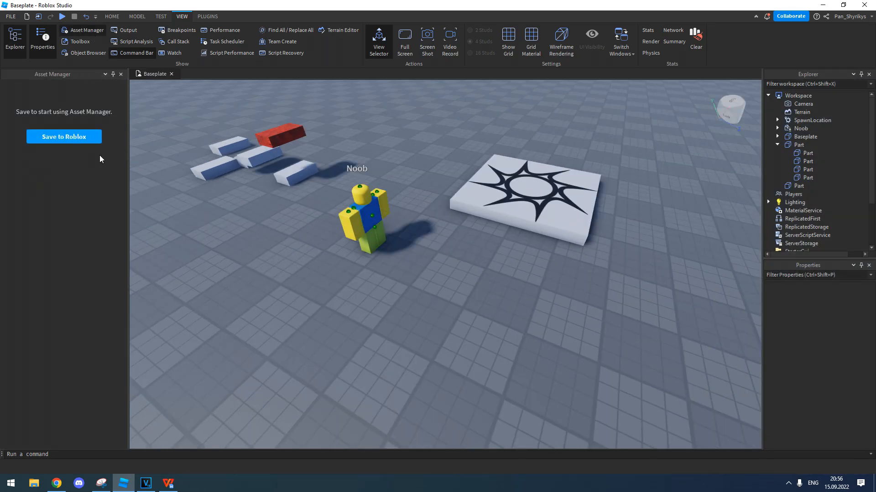
left_click(73, 138)
left_click_drag(482, 114, 387, 110)
type("Tutorial V")
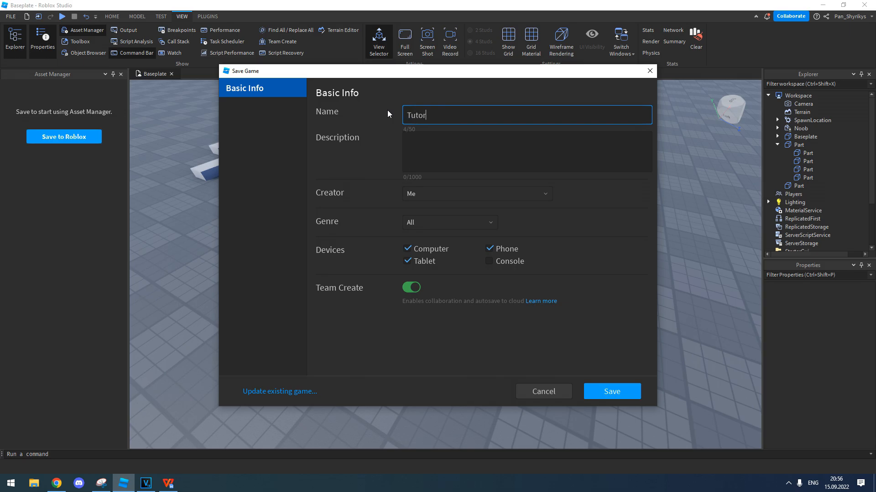
type("ideo")
left_click(625, 392)
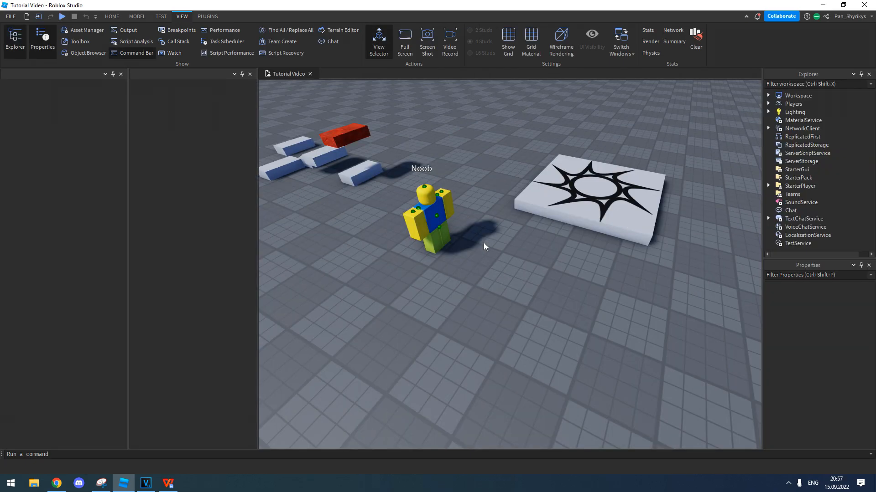
left_click(249, 74)
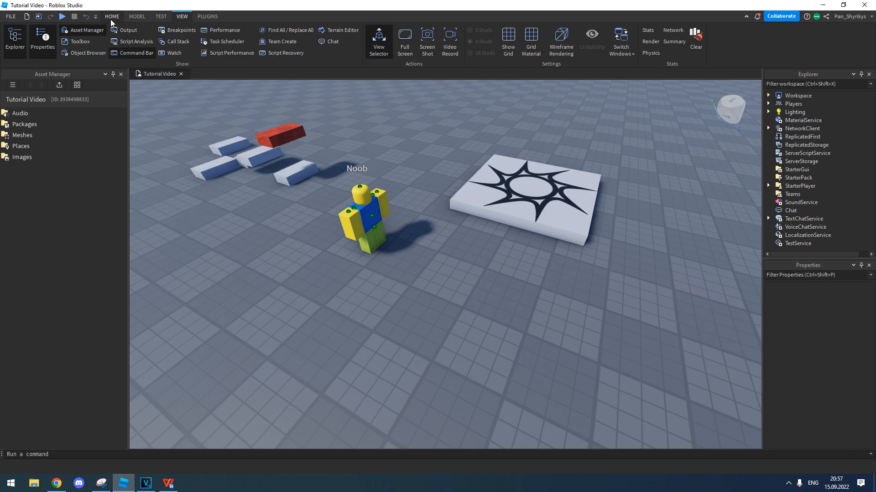
Step: Try setting the game's playability to Friends in the Permissions section of Game Settings
left_click(15, 18)
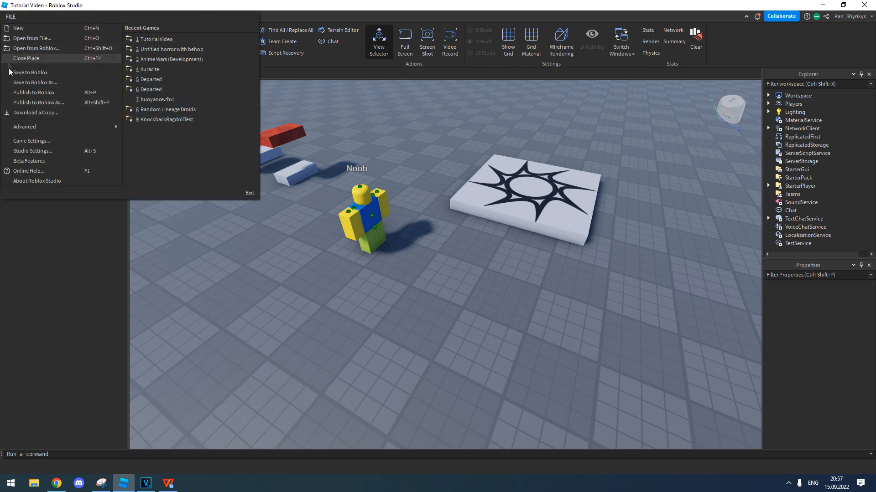
left_click(46, 141)
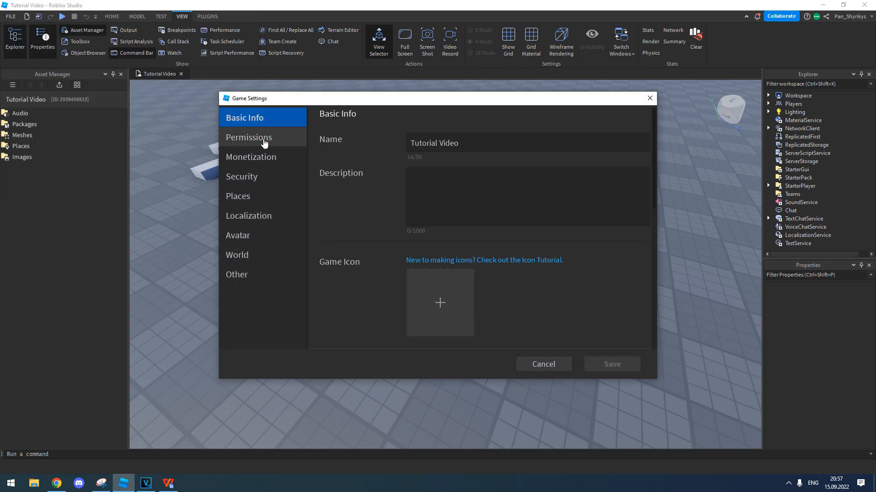
left_click(263, 142)
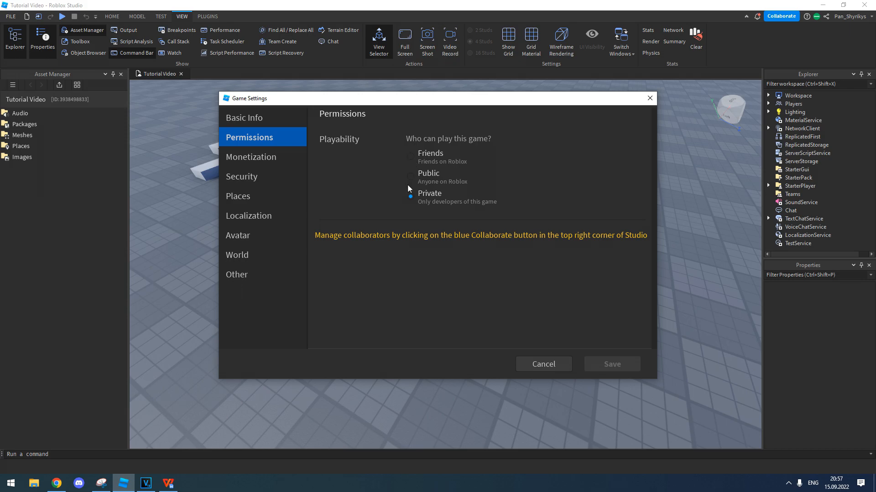
left_click(410, 157)
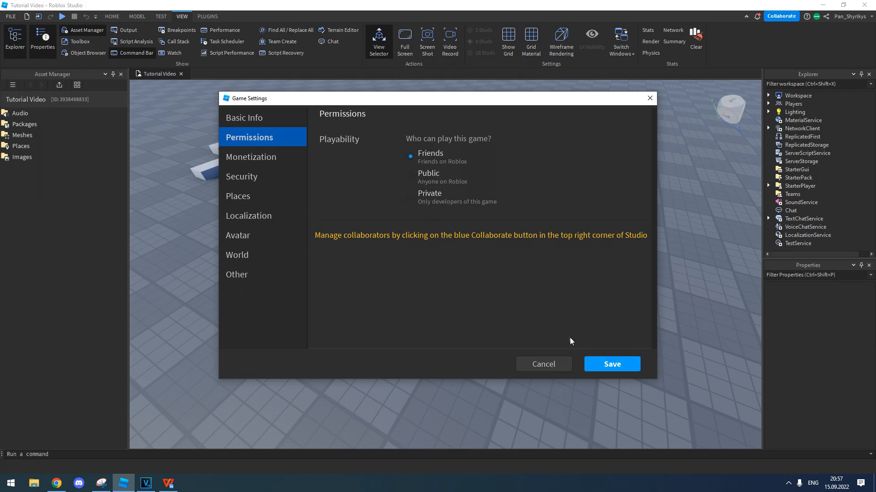
left_click(609, 368)
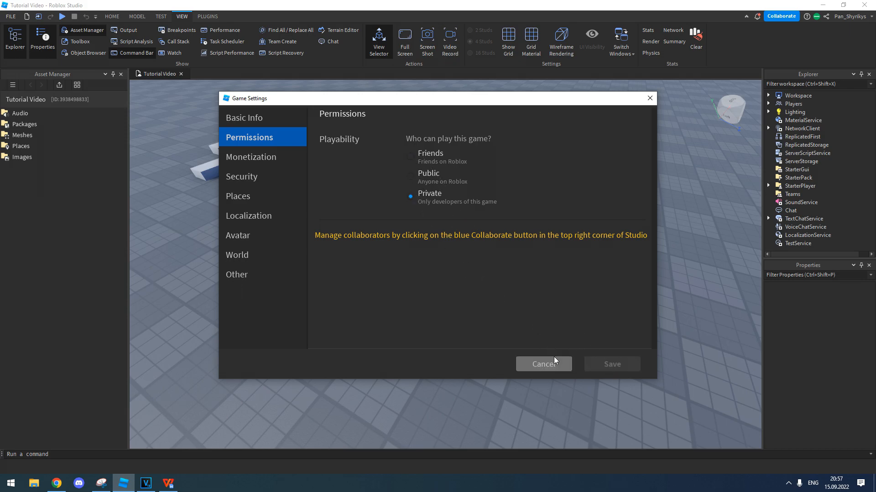
Step: Dismiss Game Settings without saving and view the Audio folder in the Asset Manager
left_click(545, 363)
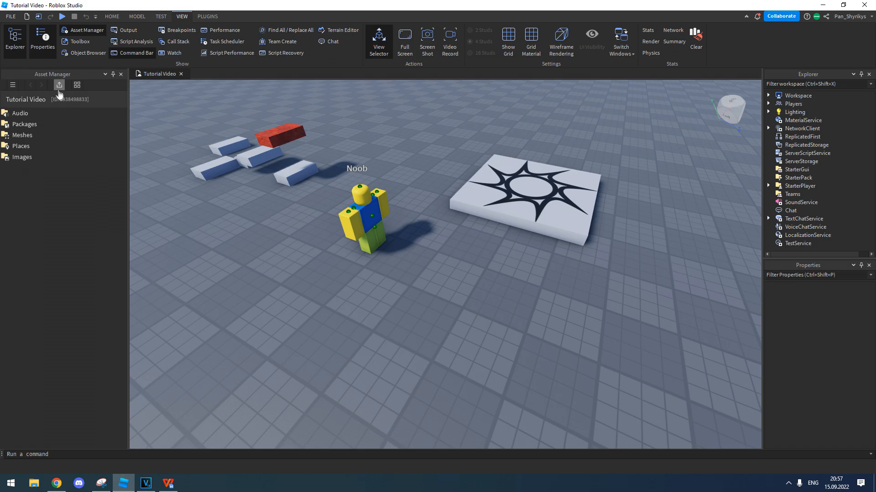
left_click(36, 118)
double_click(38, 117)
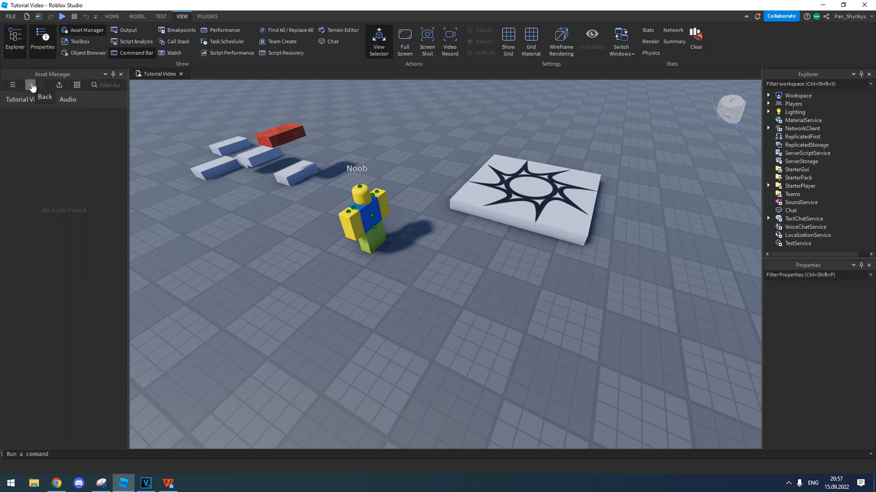
left_click(30, 85)
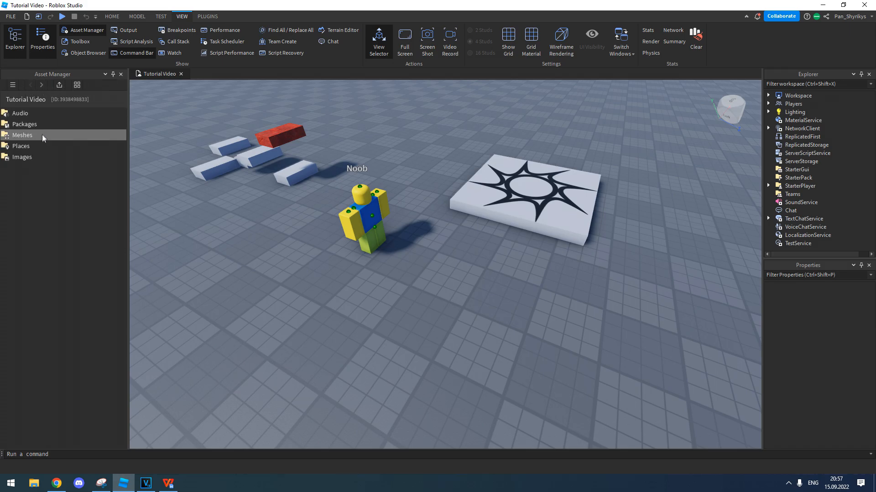
Step: View the Places folder in the Asset Manager and close the Asset Manager
double_click(35, 146)
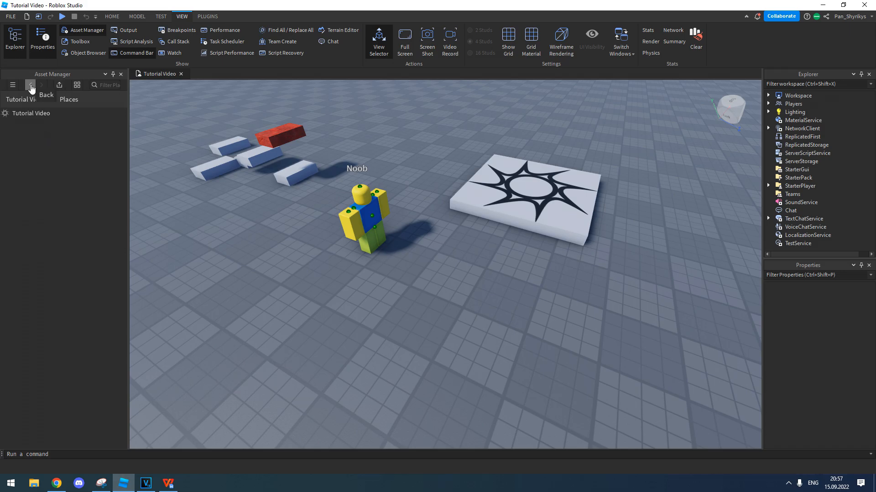
left_click(31, 86)
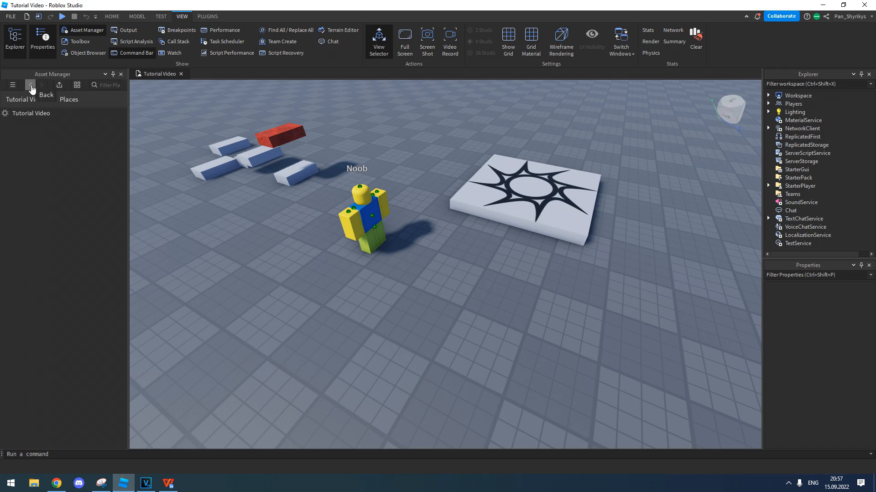
left_click(121, 74)
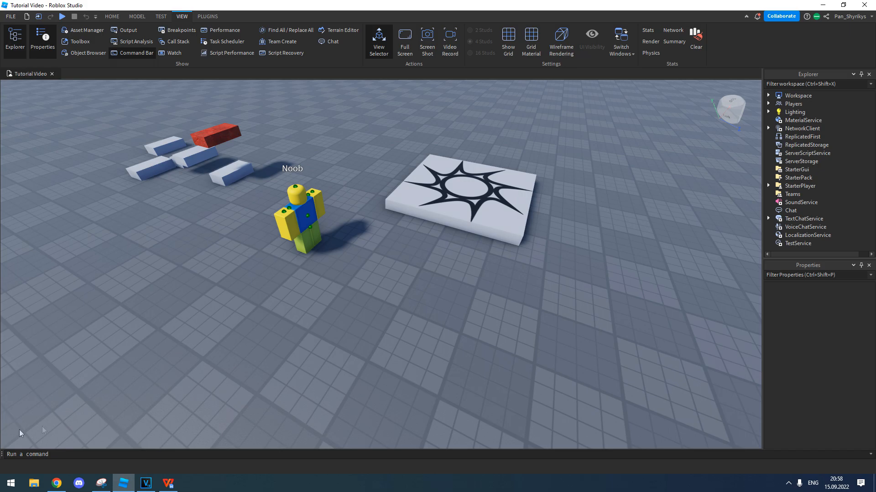
Step: Show the Output window to view its log messages and hide it again
left_click(129, 30)
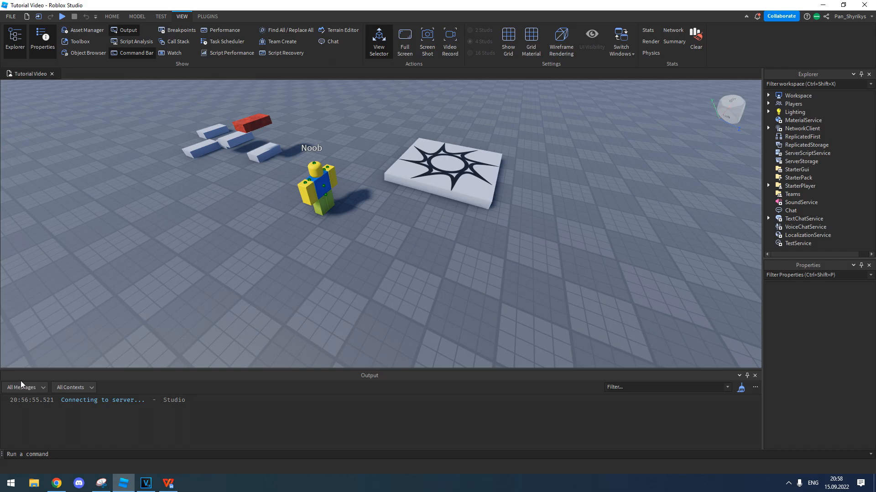
left_click(130, 31)
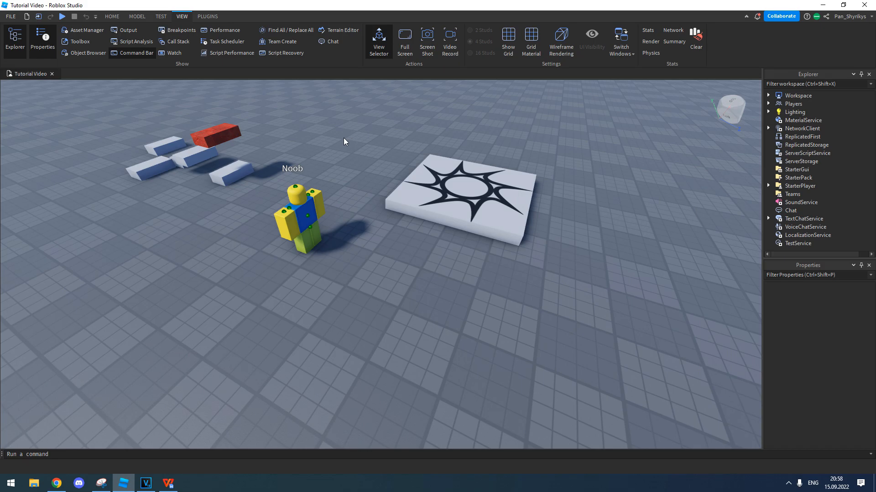
Step: Select the Noob model in the scene, expand its contents in the Explorer and focus the view on it
right_click_drag(352, 143, 355, 144)
key("a")
left_click(424, 236)
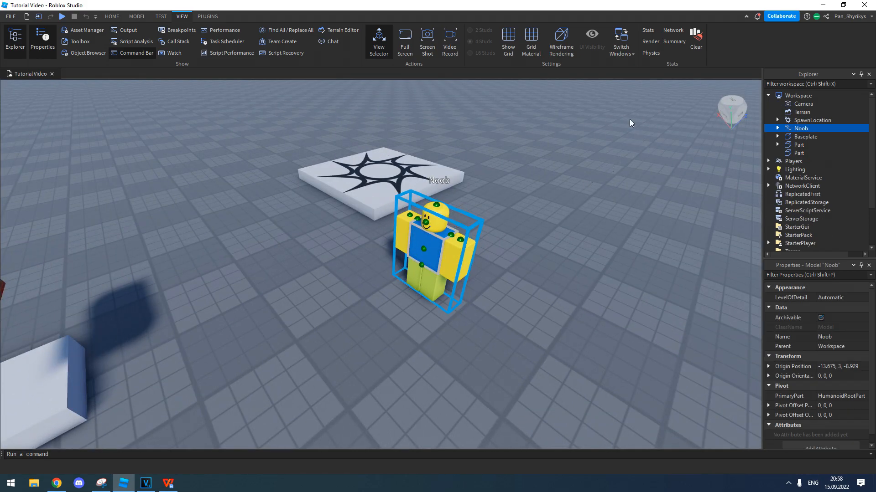
left_click(777, 129)
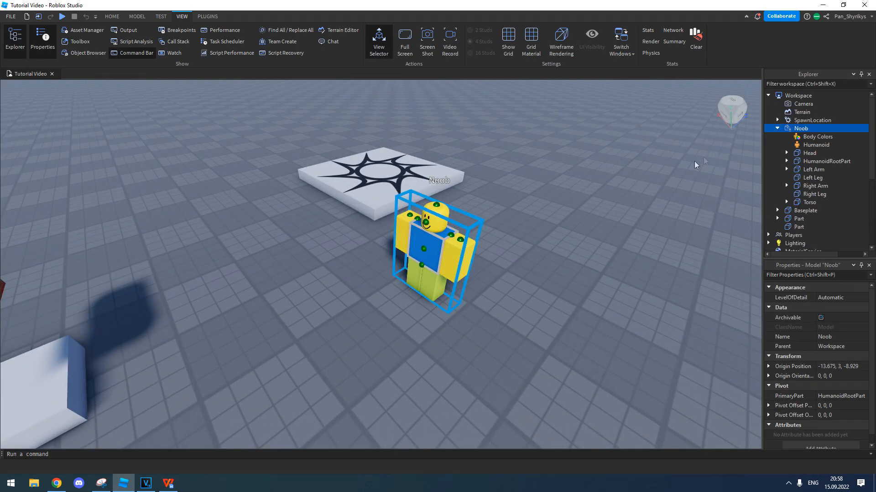
key("f")
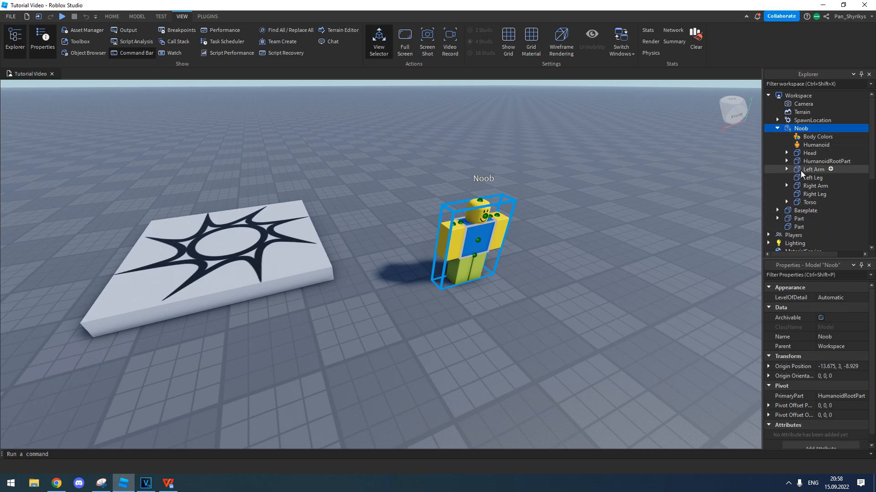
Step: Move the Noob model across the baseplate to an origin position of about -18.5, 3, -5.9
left_click(589, 262)
left_click_drag(462, 236, 427, 279)
right_click_drag(434, 275, 428, 278)
left_click_drag(428, 278, 400, 228)
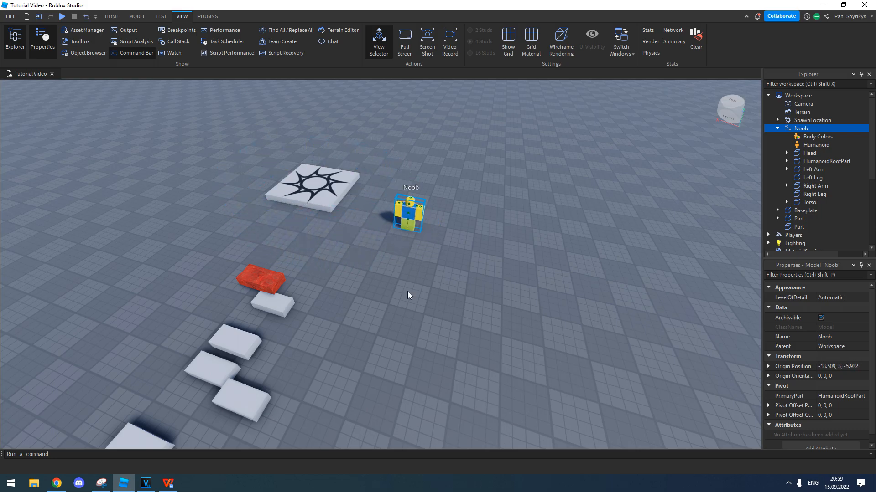
Step: Select the Noob's Humanoid and review its properties, including the Data, Control, Game and Jump Settings groups
right_click_drag(472, 256, 475, 256)
key("w")
key("a")
left_click(474, 256)
scroll(474, 260, "up", 1)
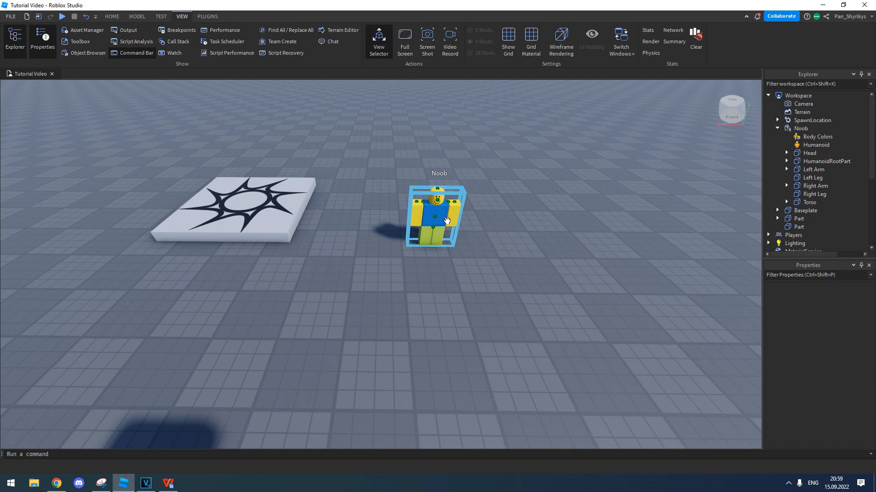
left_click(807, 145)
right_click_drag(424, 264, 426, 265)
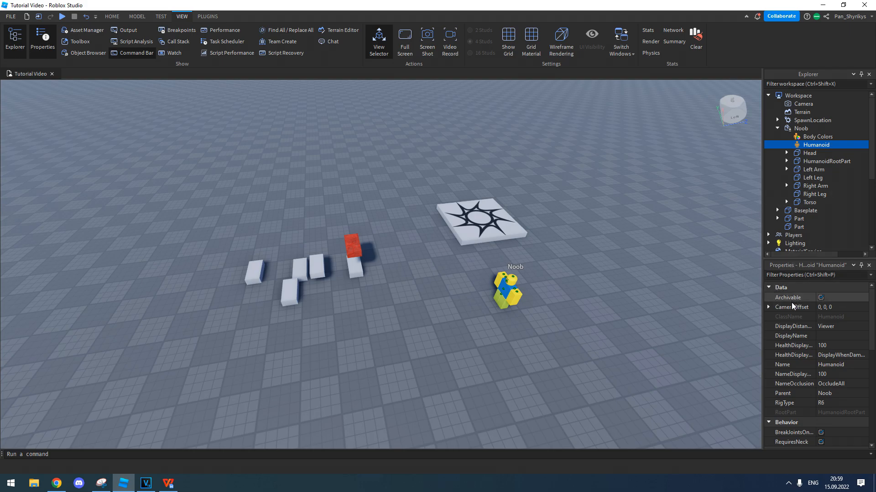
scroll(786, 359, "down", 2)
scroll(790, 360, "down", 5)
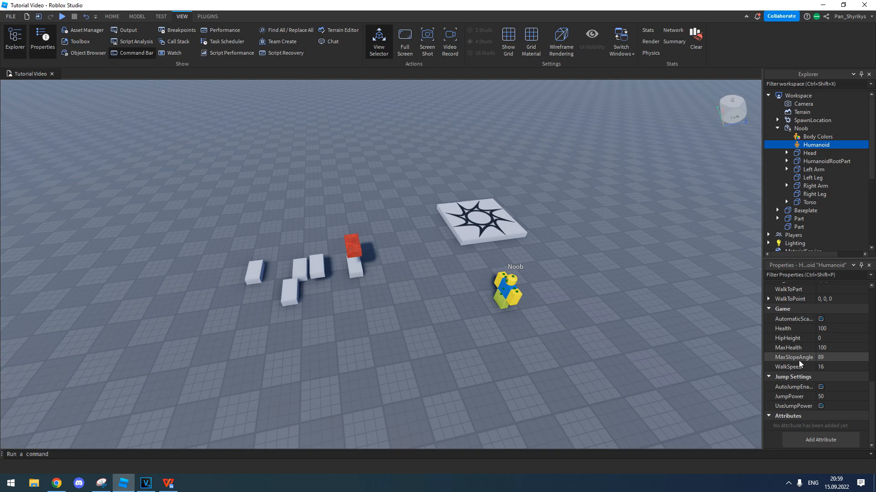
scroll(803, 365, "up", 5)
scroll(802, 367, "up", 4)
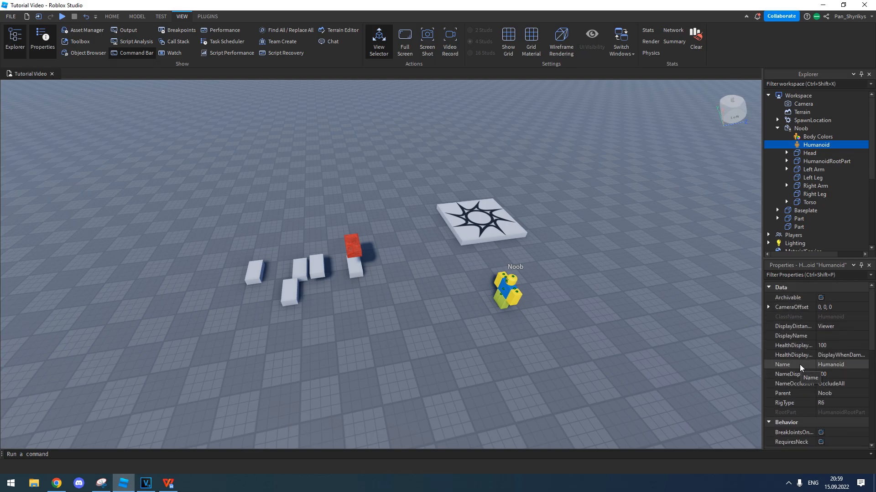
scroll(800, 365, "down", 3)
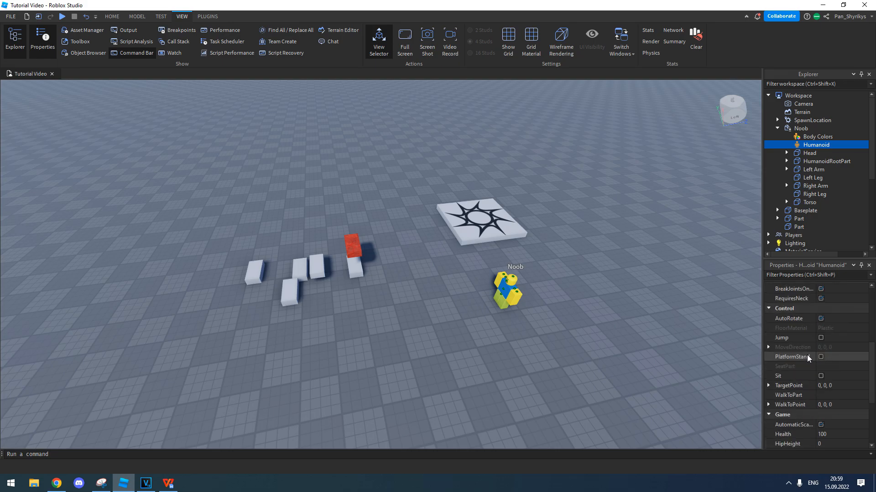
scroll(810, 382, "down", 3)
scroll(812, 378, "down", 2)
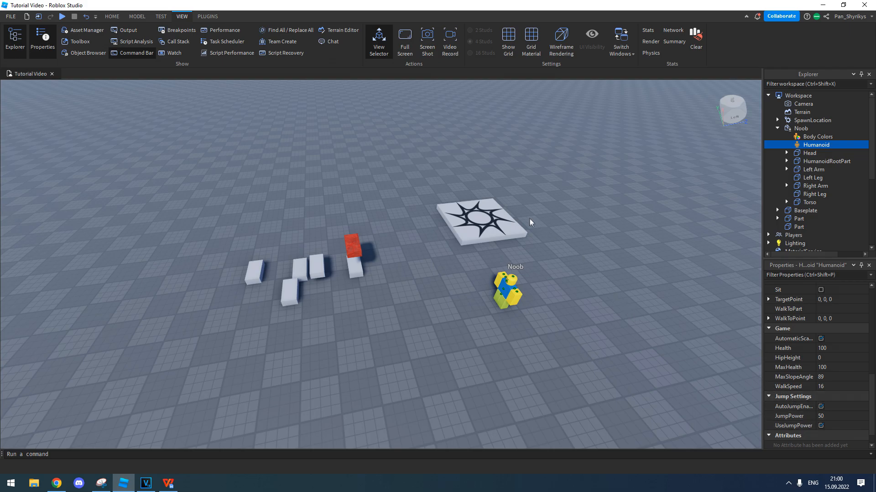
Step: Delete the Noob model and both Part objects from the Workspace, leaving the SpawnLocation and Baseplate
double_click(791, 129)
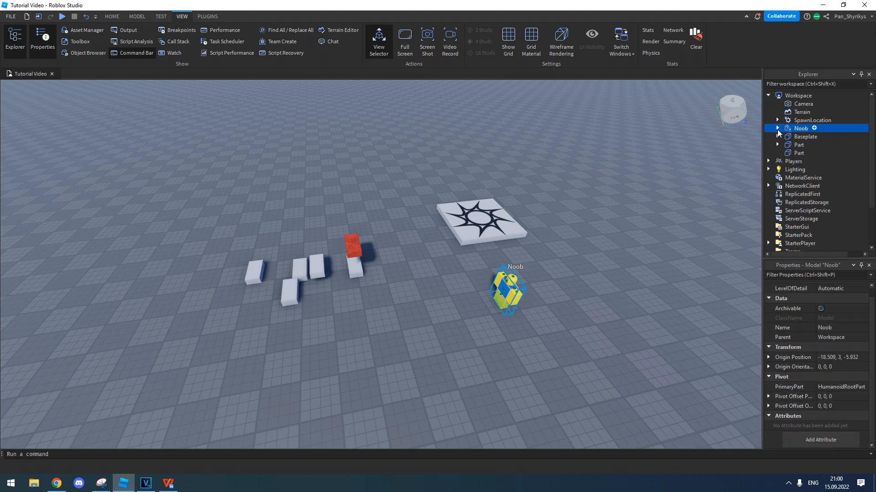
key("Delete")
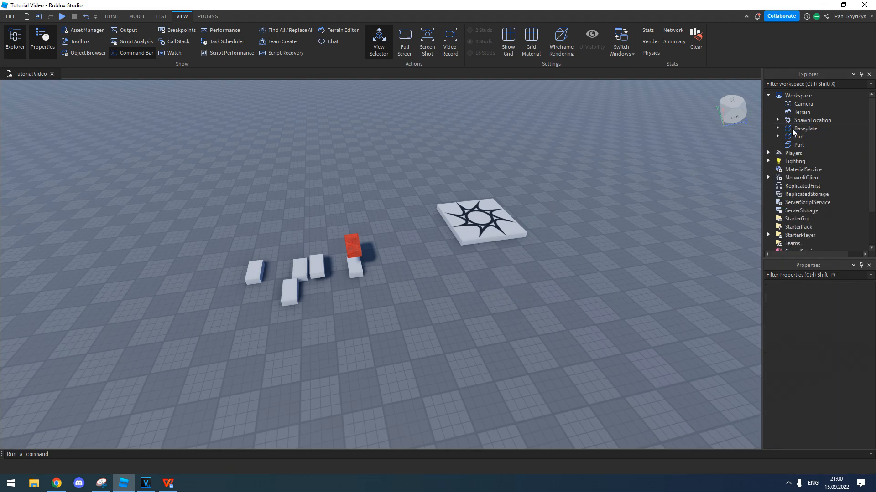
left_click(794, 136)
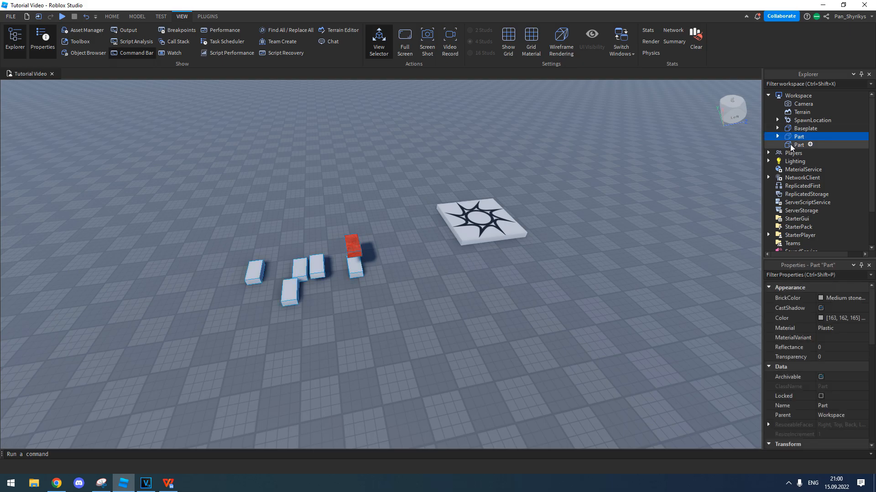
left_click(790, 144, "ctrl")
key("Delete")
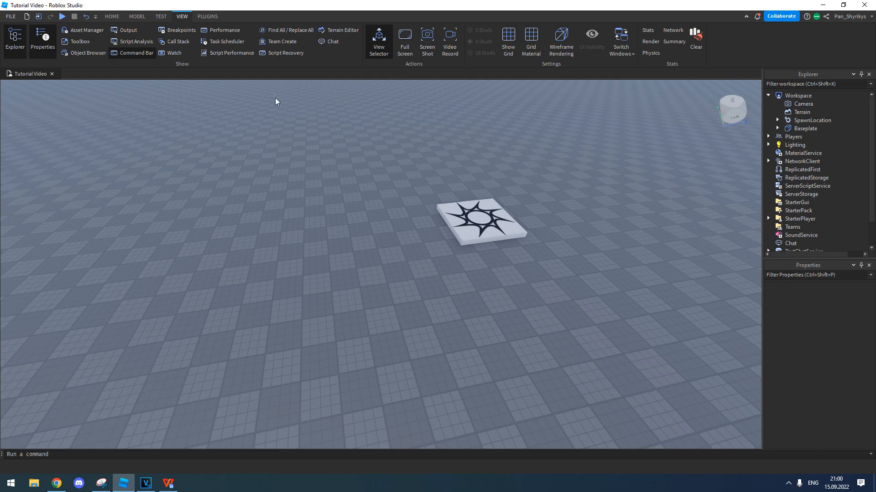
Step: Open Plugin Management and look through the list of installed plugins as far as the RigEdit Lite entry
left_click(209, 16)
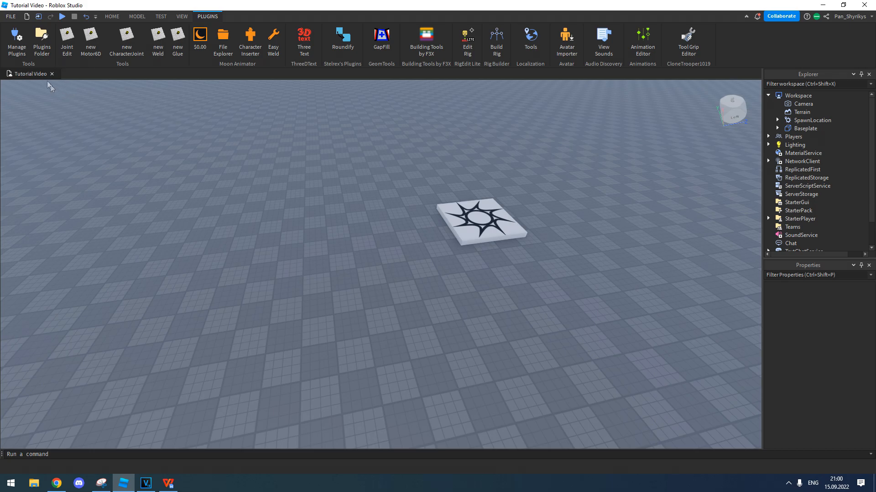
left_click(17, 50)
scroll(196, 126, "down", 10)
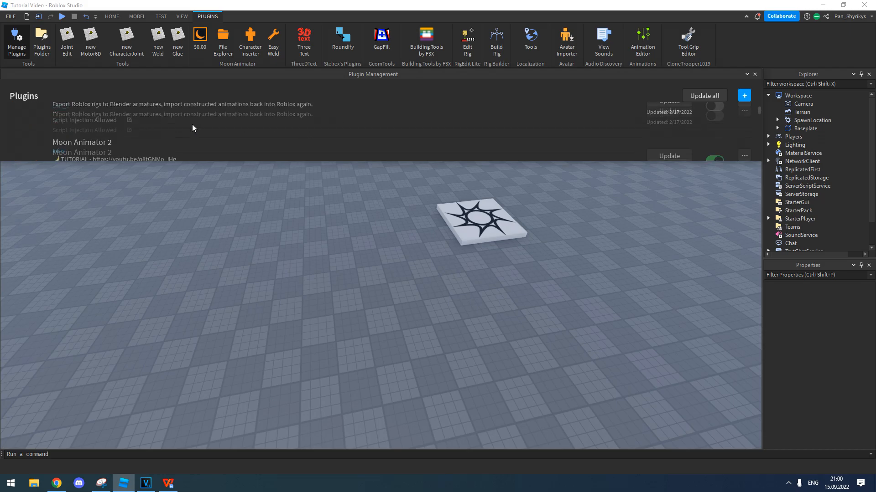
scroll(207, 126, "down", 6)
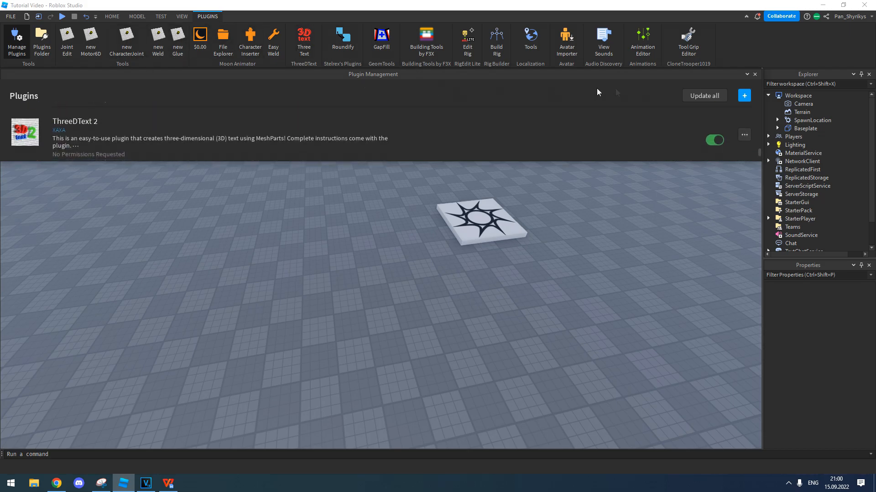
scroll(363, 147, "up", 5)
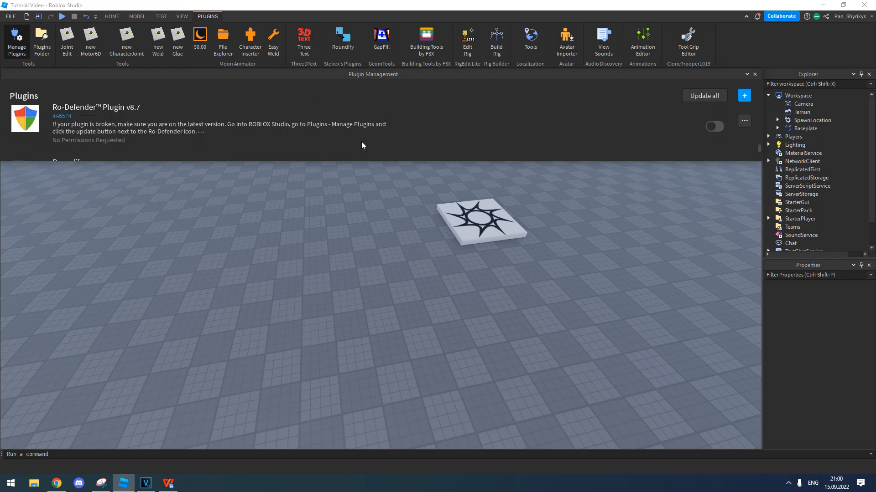
scroll(362, 141, "down", 2)
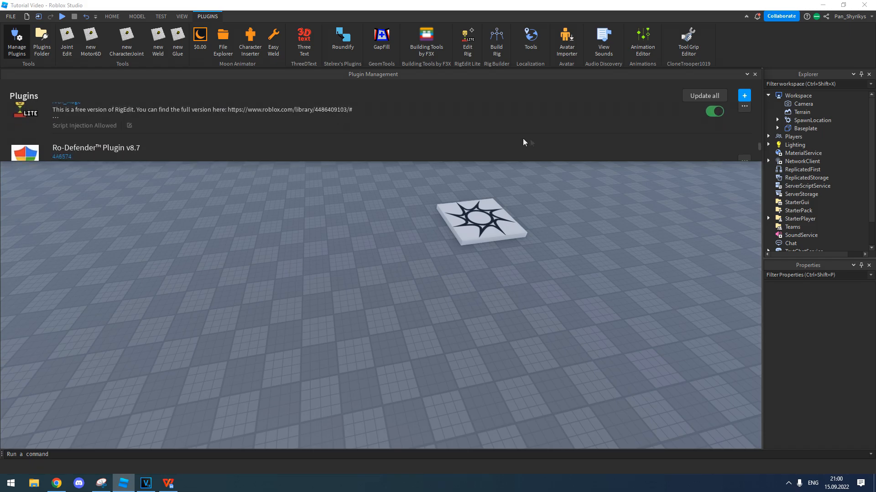
Step: Disable the RigEdit Lite plugin and enable it again
left_click(714, 112)
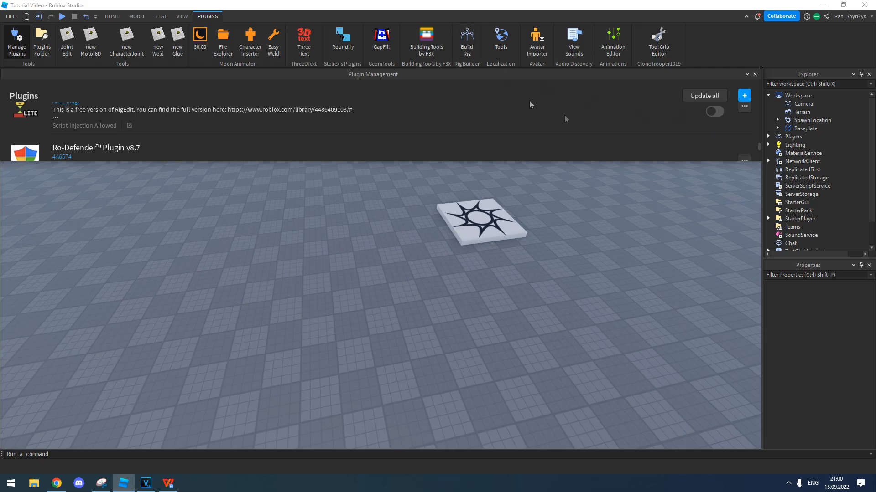
left_click(714, 113)
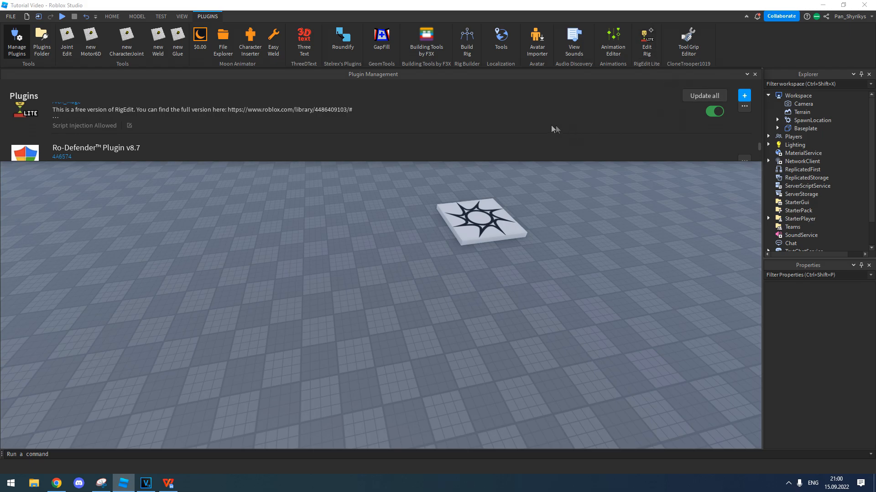
Step: Look through more of the installed plugins and close Plugin Management
scroll(449, 138, "up", 5)
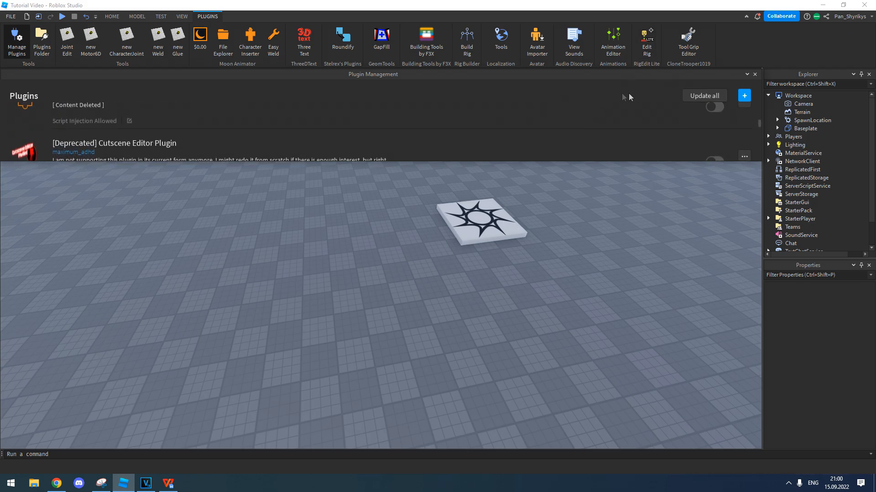
scroll(417, 138, "down", 4)
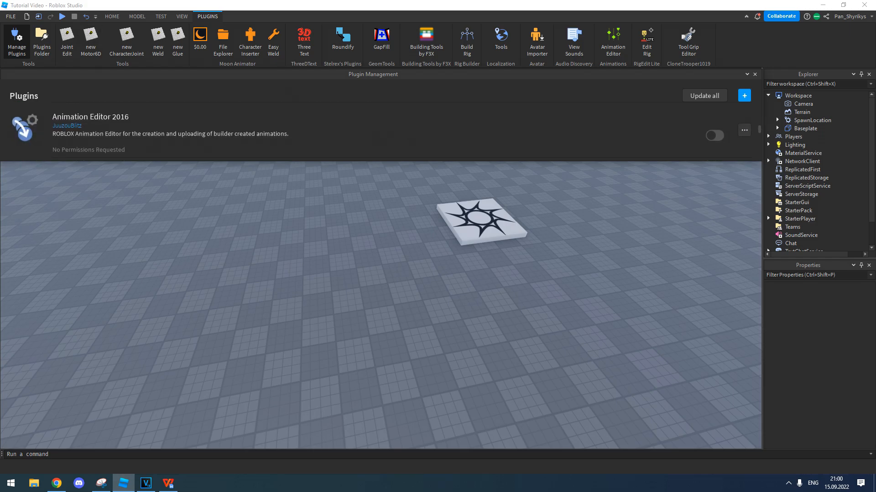
scroll(182, 124, "down", 5)
scroll(179, 119, "down", 3)
scroll(178, 116, "up", 1)
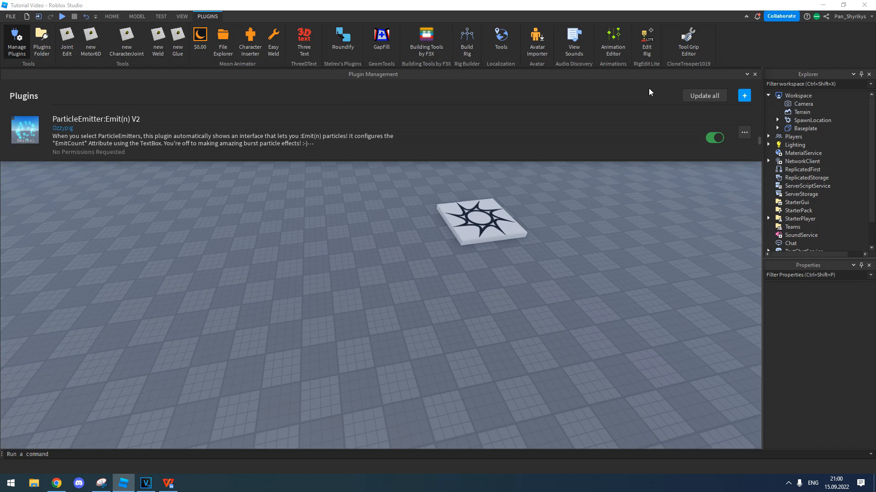
left_click(755, 74)
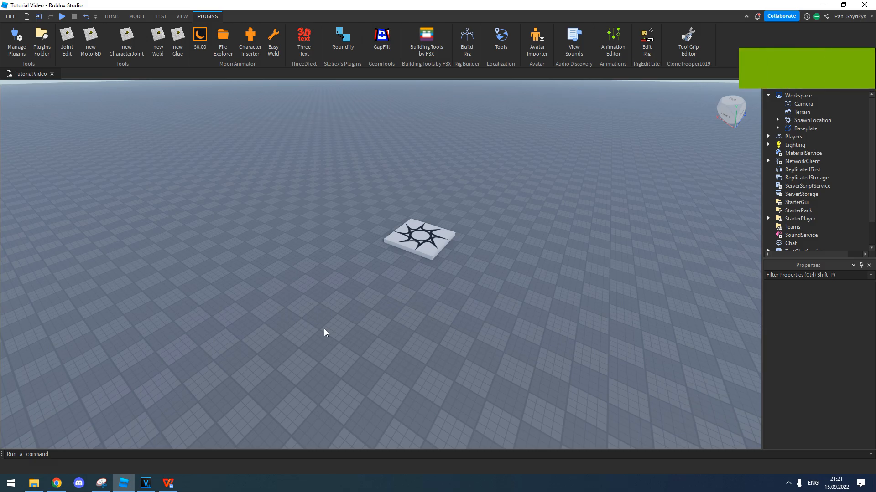
key("w")
key("a")
right_click_drag(362, 318, 373, 317)
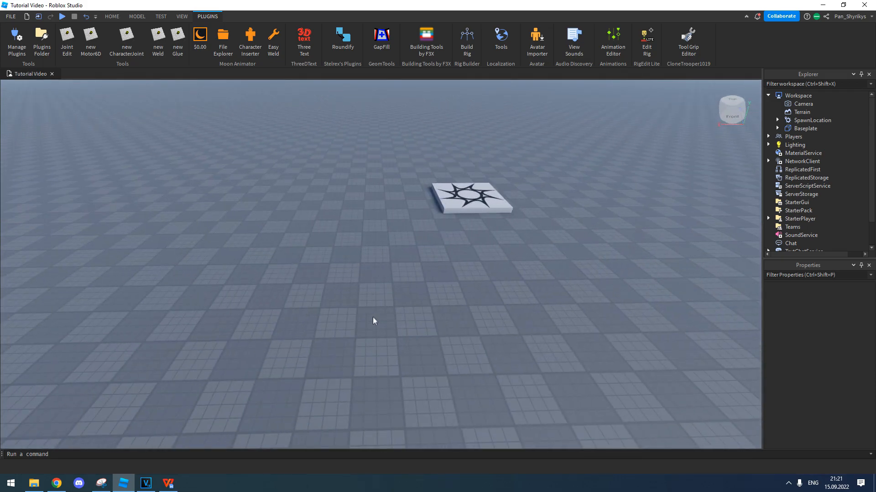
right_click_drag(401, 300, 465, 281)
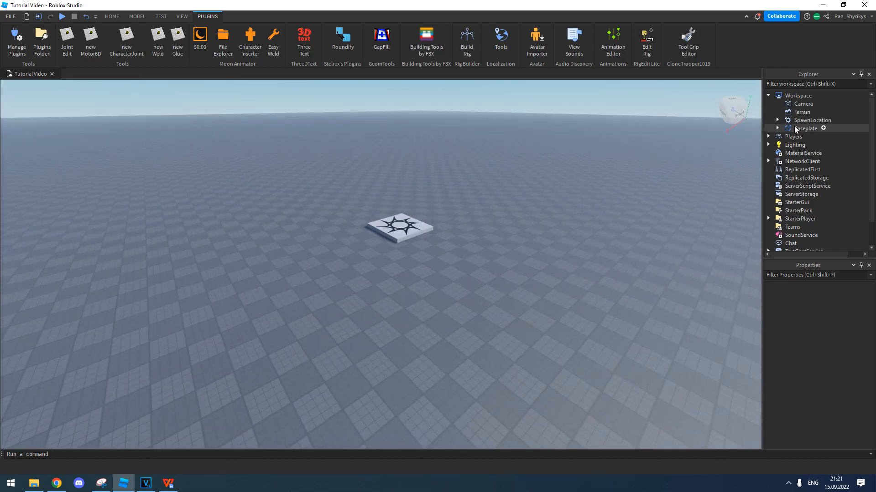
Step: Insert a new block part and place it on the Baseplate next to the SpawnLocation
left_click(426, 43)
left_click(441, 48)
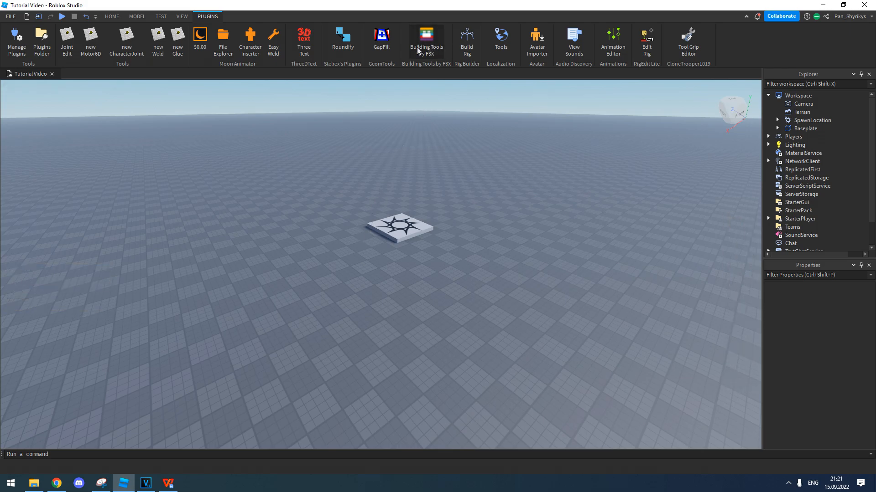
left_click(111, 17)
left_click(249, 37)
left_click_drag(380, 262, 432, 248)
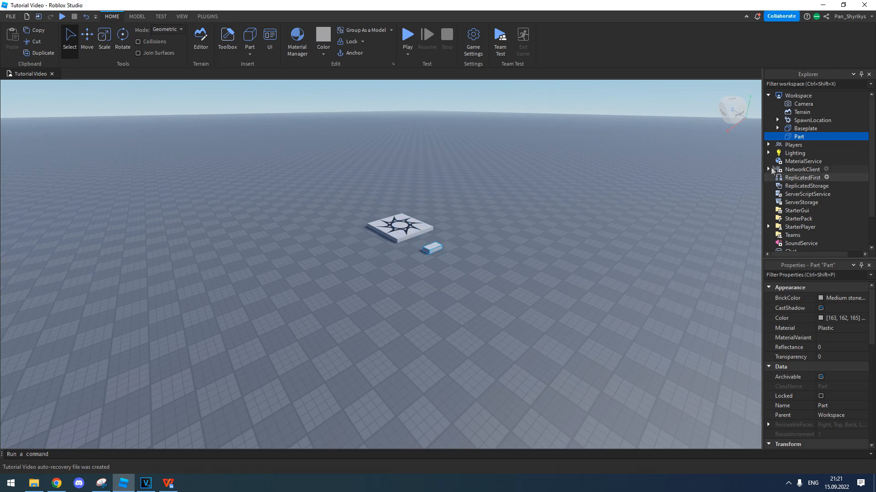
Step: Delete the Baseplate and the SpawnLocation from the Workspace, keeping the new part
left_click(804, 128)
left_click(811, 120, "ctrl")
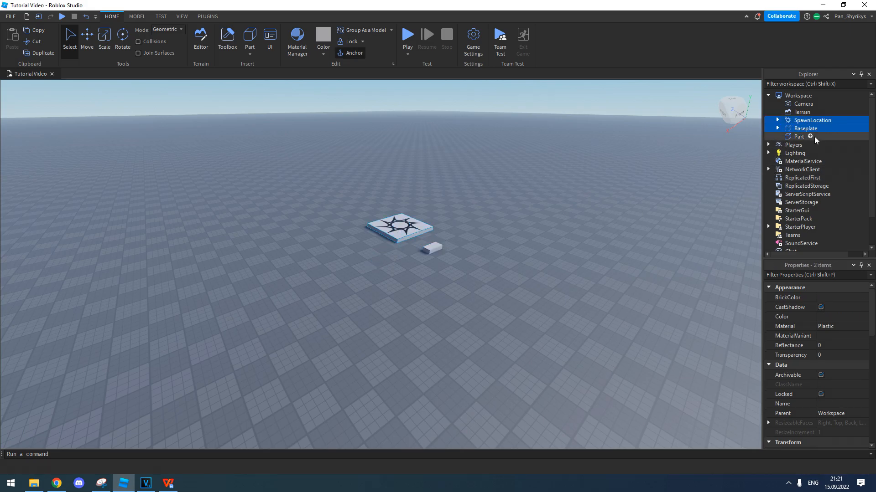
key("Delete")
Step: Scale the remaining part along both horizontal axes into a wide, flat platform
left_click(389, 234)
right_click_drag(389, 233, 403, 236)
scroll(403, 236, "up", 2)
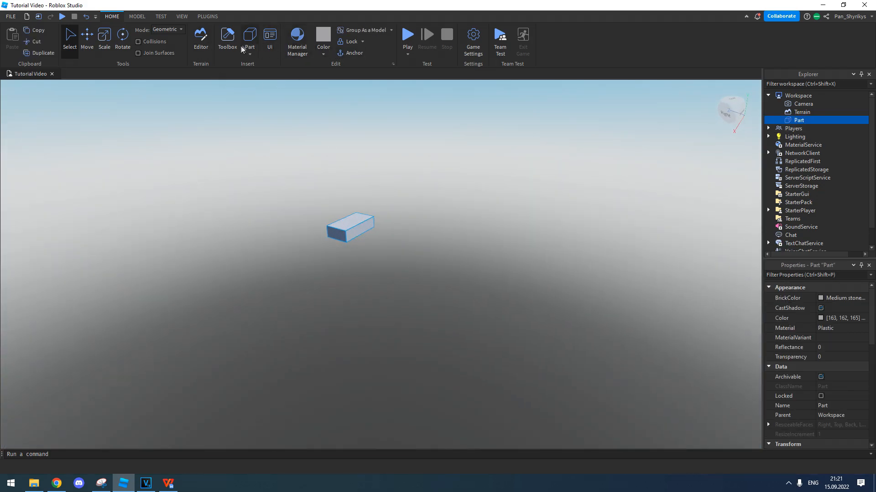
left_click(104, 37)
left_click_drag(377, 232, 445, 247)
left_click_drag(357, 250, 316, 276)
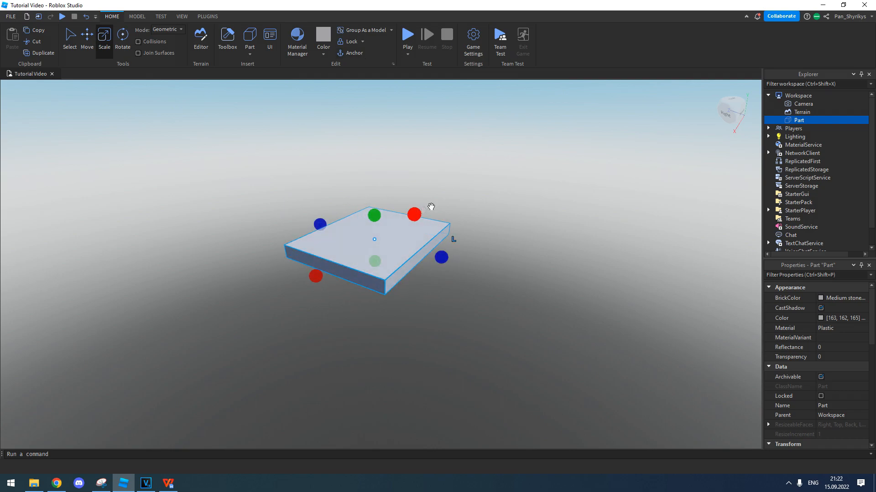
Step: Insert a SpawnLocation object inside the platform part
right_click(793, 120)
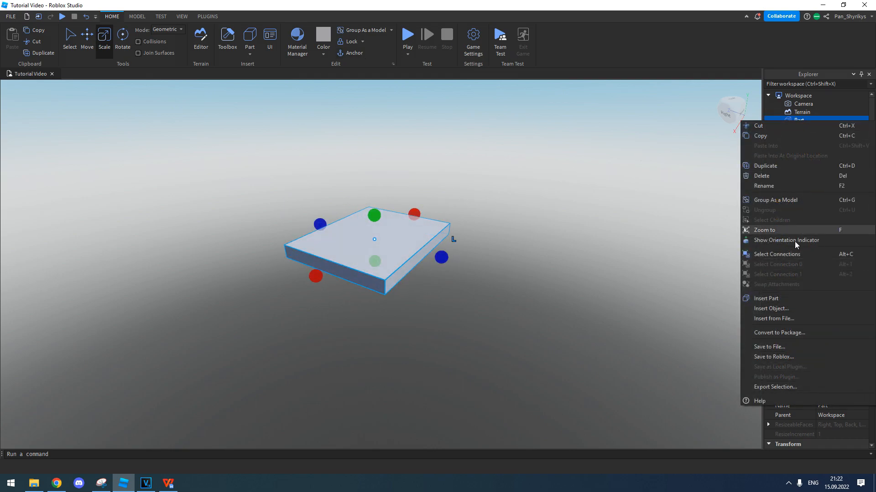
left_click(785, 304)
type("spawn")
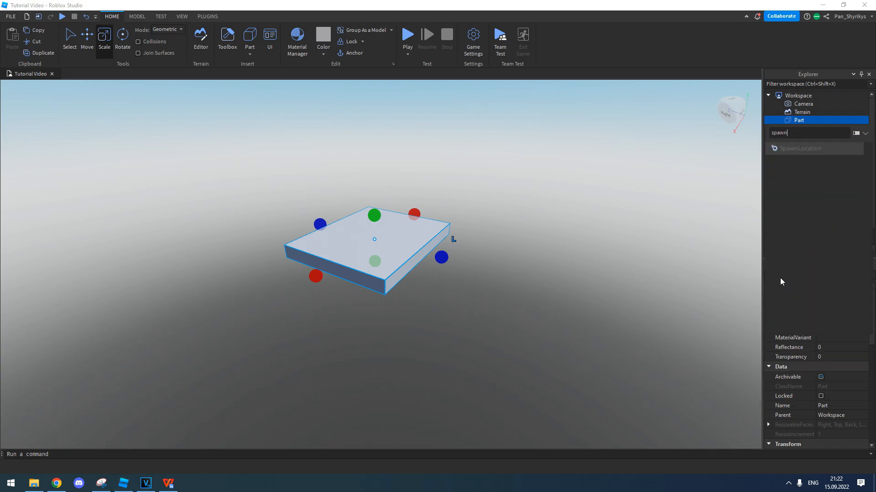
left_click(787, 149)
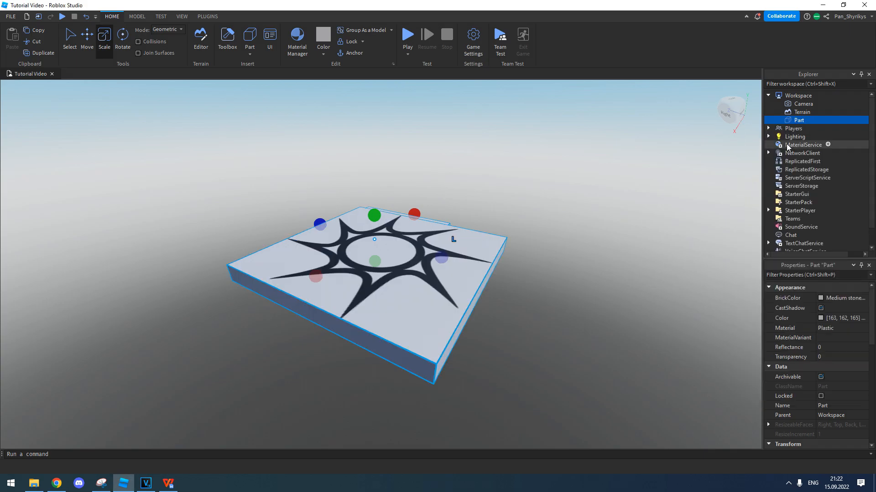
right_click_drag(522, 210, 524, 211)
right_click_drag(513, 214, 514, 214)
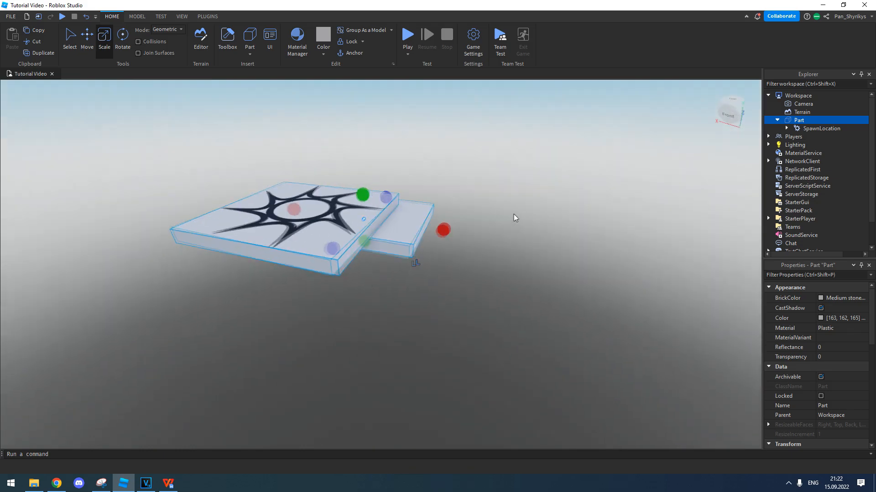
Step: Shrink the SpawnLocation and place it so that it fits on top of the platform part
left_click(812, 131)
right_click_drag(319, 237, 409, 191)
left_click_drag(408, 191, 467, 209)
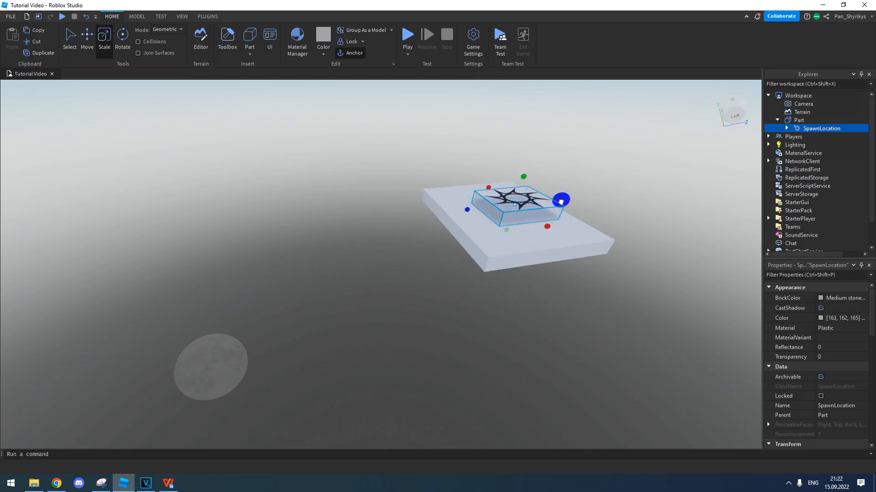
key("a")
right_click_drag(528, 222, 526, 239)
key("w")
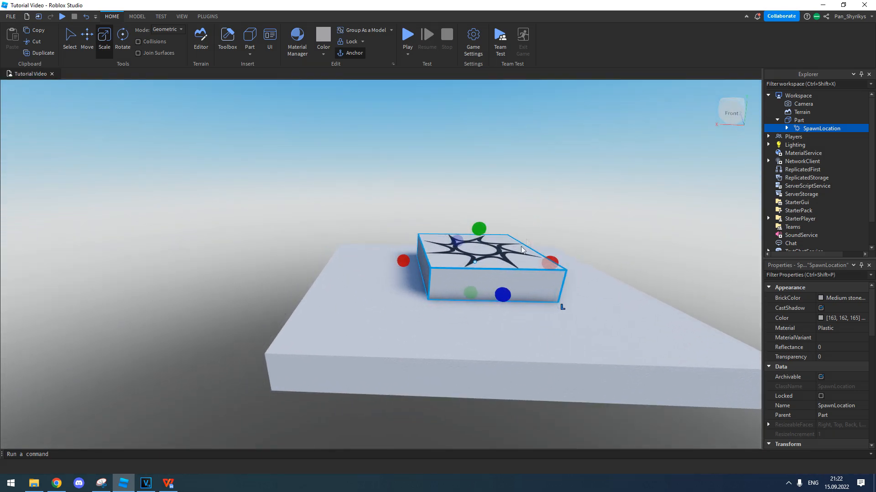
Step: Scale the SpawnLocation to about 7.2 × 1 × 6.5 studs so it covers most of the platform's top
left_click_drag(402, 266, 342, 266)
right_click_drag(377, 267, 383, 268)
key("a")
left_click_drag(455, 266, 489, 273)
key("d")
right_click_drag(490, 273, 493, 273)
left_click_drag(484, 261, 525, 264)
key("d")
right_click_drag(525, 264, 520, 261)
key("s")
left_click_drag(396, 262, 419, 260)
Step: Set the SpawnLocation's Transparency to 1
left_click(849, 360)
type("1")
key("Return")
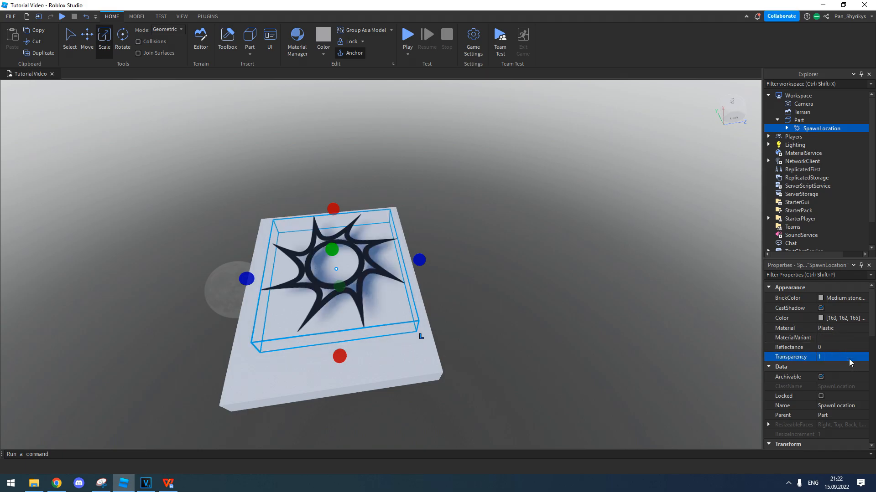
Step: Turn off CanCollide for the SpawnLocation and delete its Decal
scroll(847, 356, "down", 5)
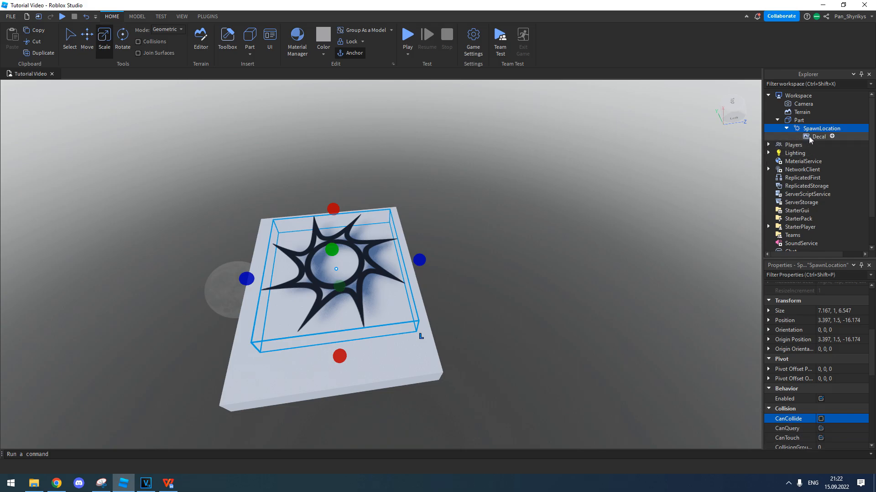
left_click(809, 137)
key("Delete")
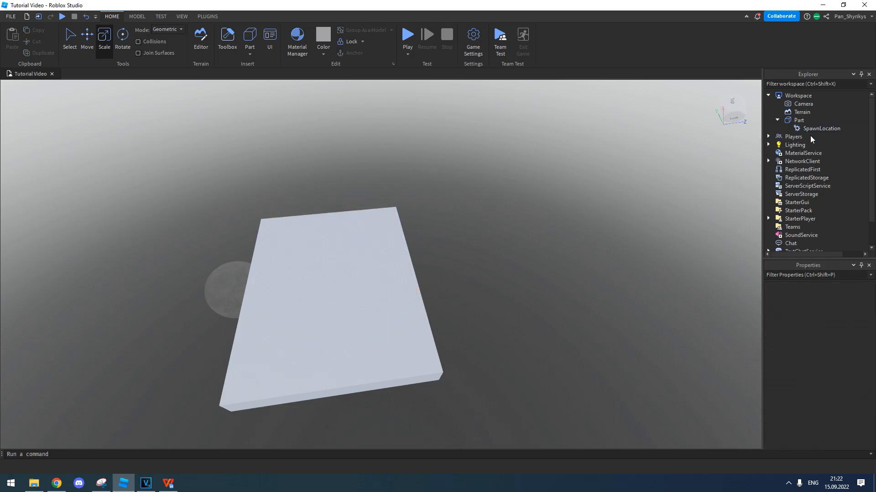
Step: Adjust the invisible SpawnLocation so it sits centered over the platform part
key("w")
right_click_drag(317, 286, 317, 285)
key("a")
left_click(331, 321)
key("d")
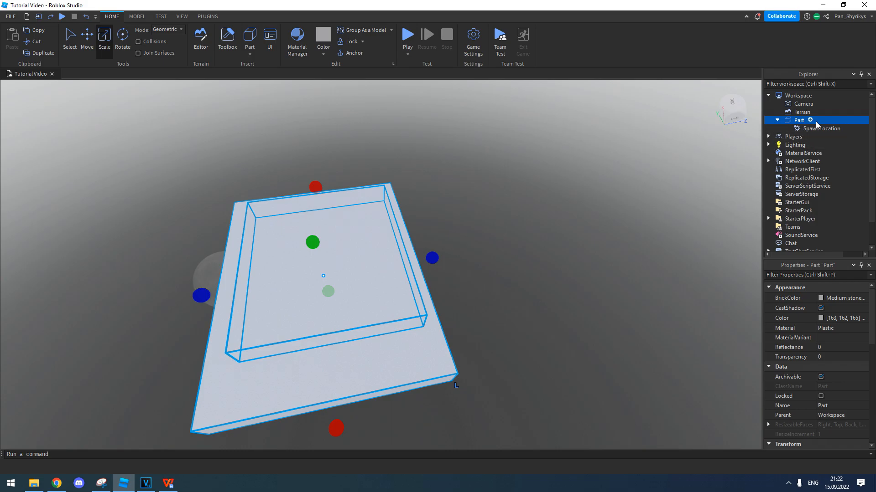
left_click(464, 258)
key("d")
left_click(380, 311)
left_click(429, 343)
left_click(380, 347)
left_click_drag(407, 258, 420, 256)
left_click(450, 271)
key("d")
right_click_drag(450, 271, 444, 274)
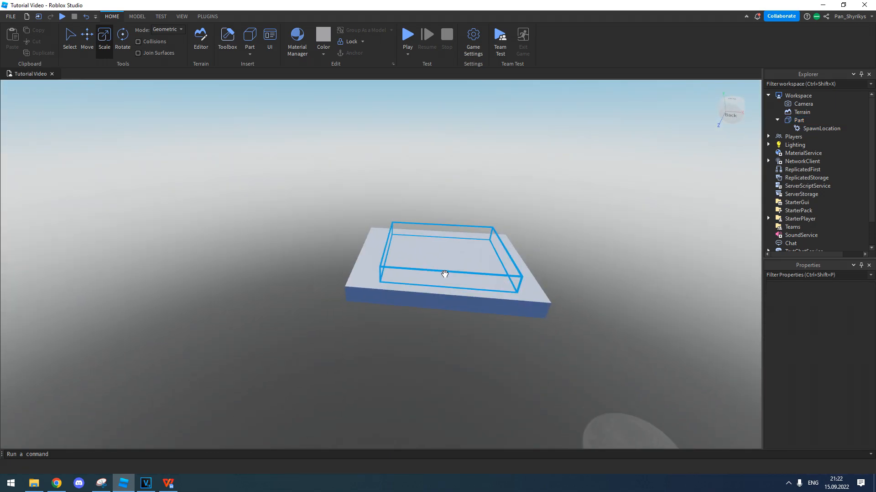
Step: Insert another part beside the spawn platform and scale it into a smaller flat platform
right_click_drag(445, 274, 402, 270)
key("d")
left_click(250, 45)
right_click_drag(357, 221, 357, 221)
left_click_drag(434, 265, 504, 270)
left_click_drag(409, 294, 369, 357)
right_click_drag(369, 357, 403, 270)
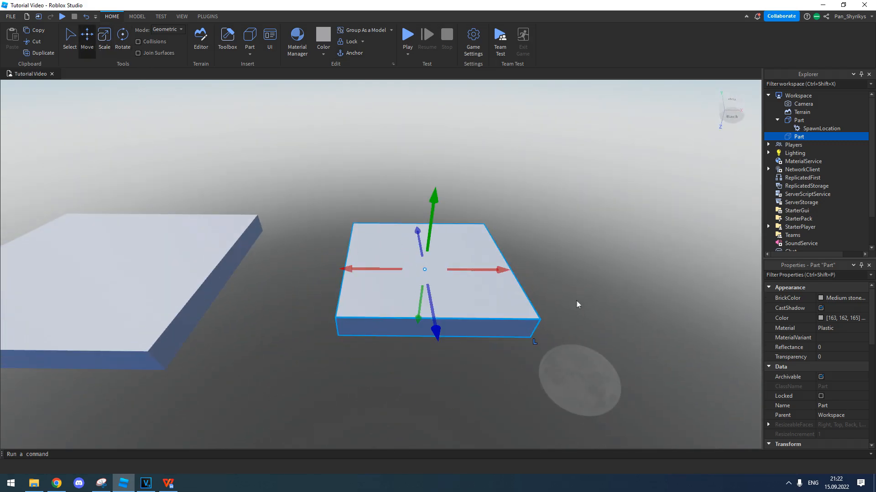
Step: Move the second platform closer to the spawn platform and place a duplicate of it farther along the row
left_click_drag(486, 269, 442, 277)
right_click_drag(441, 277, 479, 272)
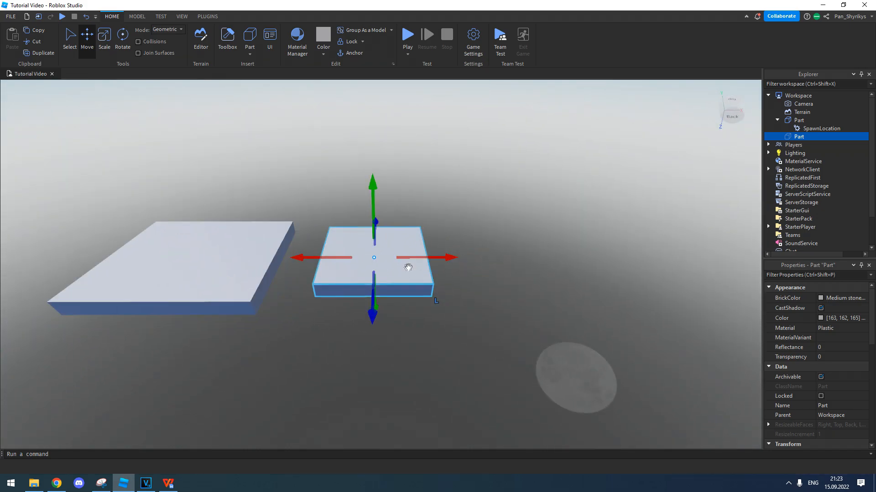
mouse_move(432, 257)
left_mouse_down()
mouse_move(449, 254)
mouse_move(416, 255)
mouse_move(418, 264)
left_mouse_up()
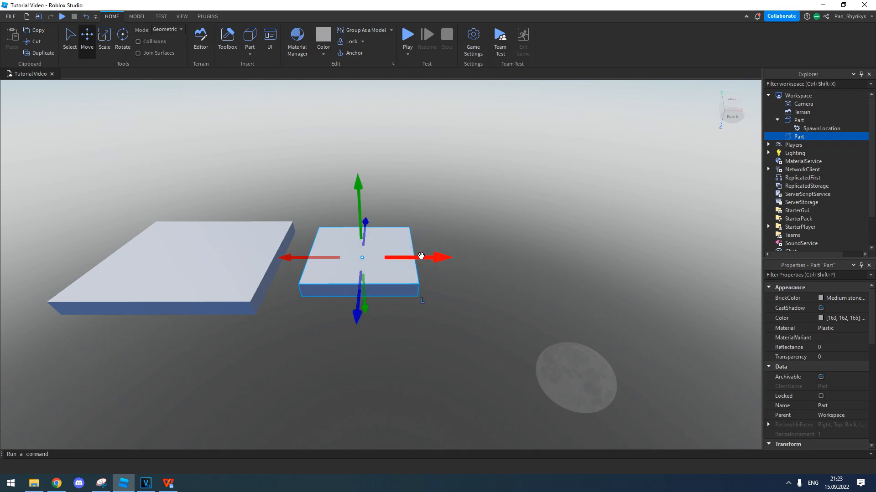
key("ctrl+d")
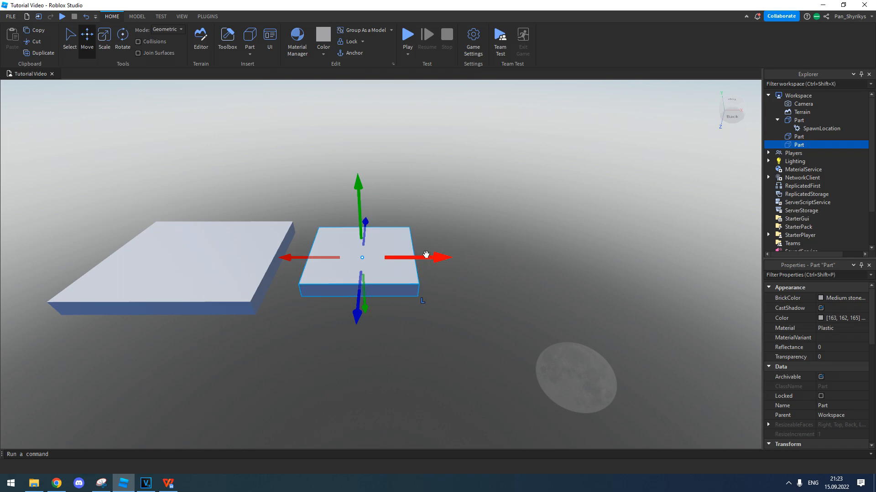
left_click_drag(425, 257, 580, 255)
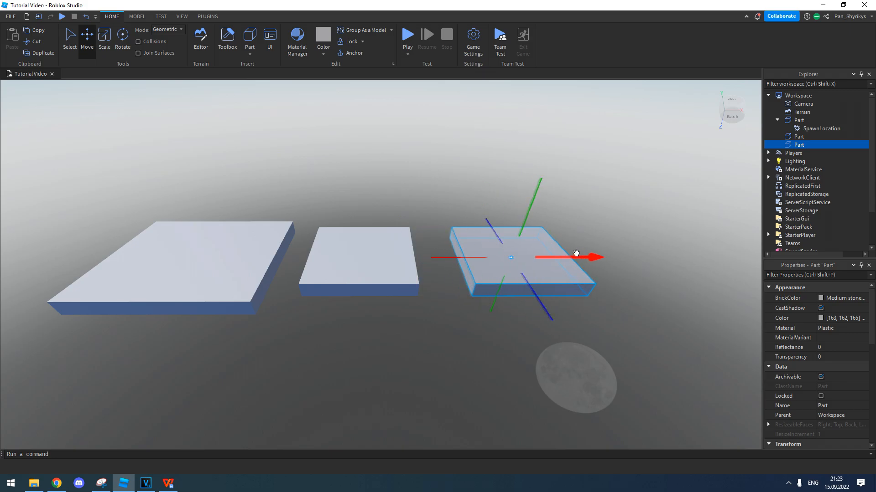
Step: Stretch the third platform sideways in both directions and narrow it along the row's direction
right_click_drag(619, 196, 479, 190)
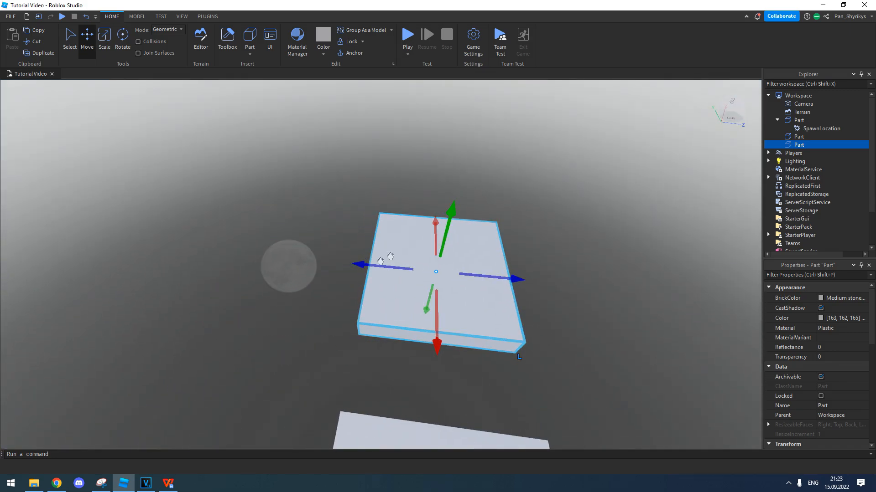
left_click_drag(352, 264, 322, 261)
left_click_drag(527, 279, 583, 291)
left_click_drag(320, 260, 303, 256)
right_click_drag(303, 256, 371, 251)
left_click_drag(372, 256, 398, 268)
right_click_drag(398, 264, 401, 264)
Step: Duplicate the third platform and resize the copy into a narrow strip about 13.3 × 1 × 2.9 studs extending from its edge
key("ctrl+d")
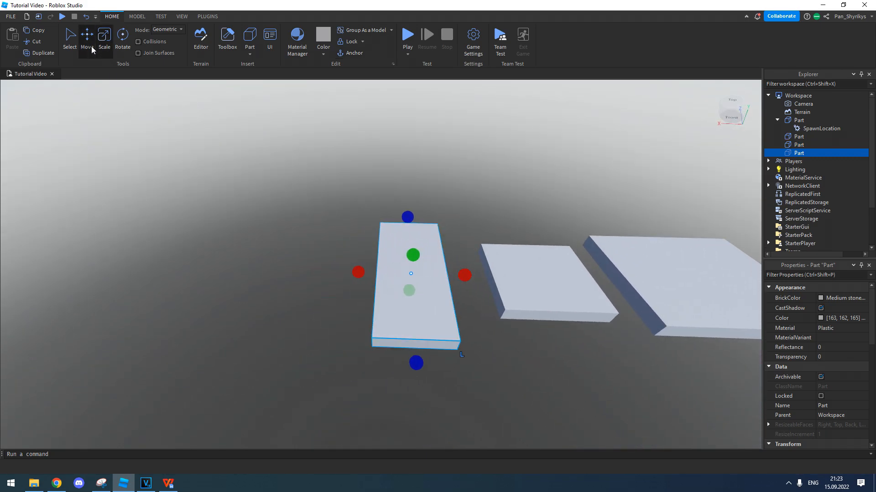
left_click_drag(464, 274, 394, 272)
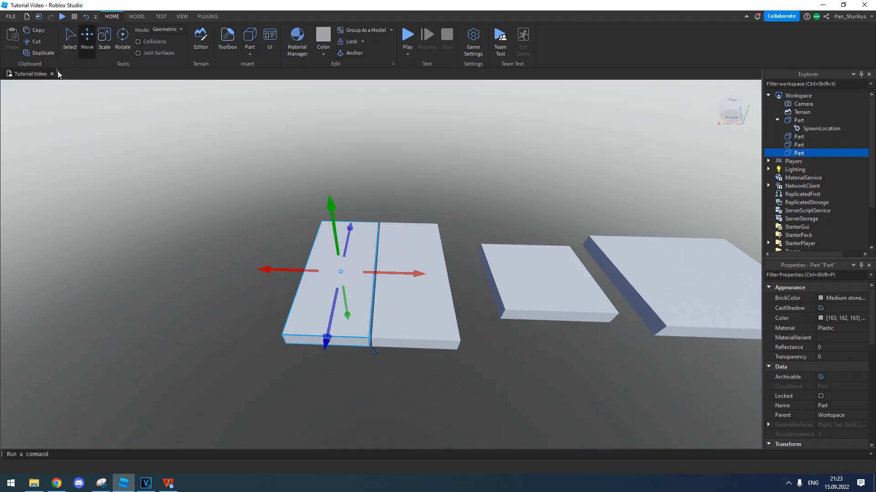
left_click(100, 47)
right_click_drag(276, 214, 275, 214)
scroll(275, 214, "up", 1)
left_click_drag(271, 285, 385, 261)
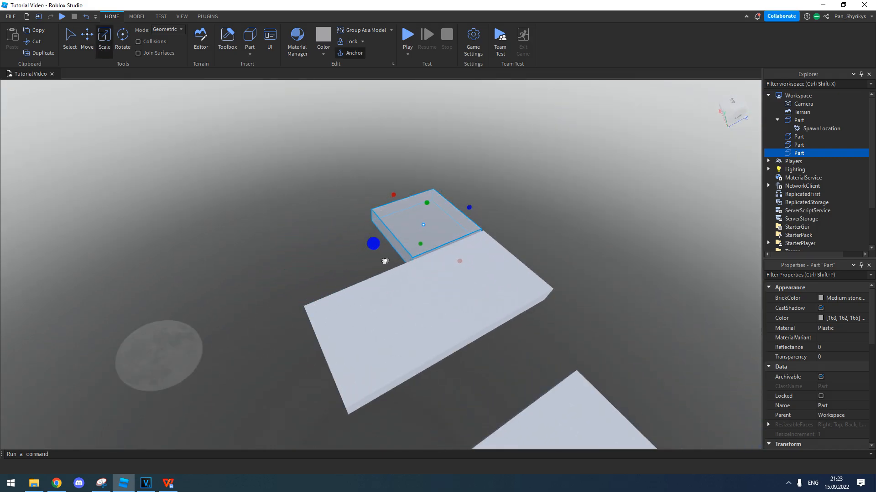
right_click_drag(411, 256, 411, 257)
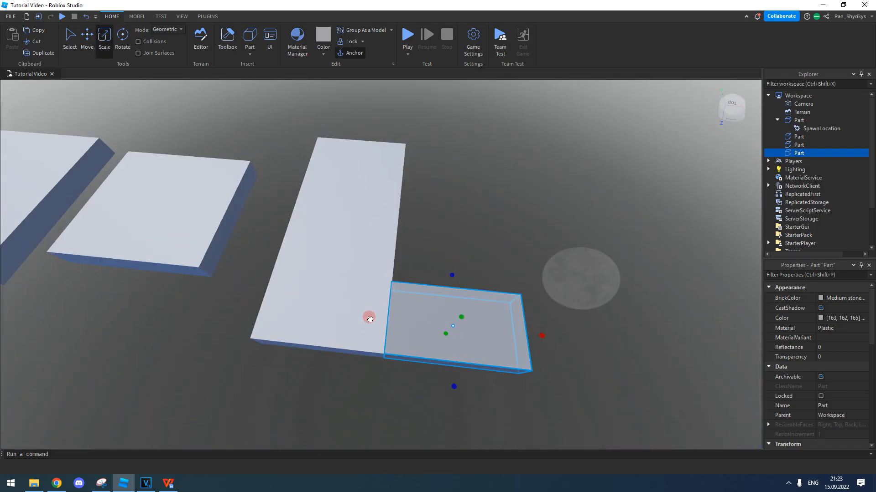
right_click_drag(405, 299, 405, 299)
key("d")
scroll(338, 323, "down", 2)
left_click_drag(337, 322, 492, 313)
right_click_drag(456, 303, 456, 303)
Step: Duplicate the strip twice and space the copies out to form three parallel paths from the third platform
key("ctrl+2")
key("ctrl+d")
left_click_drag(543, 270, 367, 261)
key("ctrl+d")
right_click_drag(475, 269, 475, 268)
Step: Set the three strips' BrickColor to Really red for one outer strip, blue for the middle and Lime green for the other
left_click(843, 298)
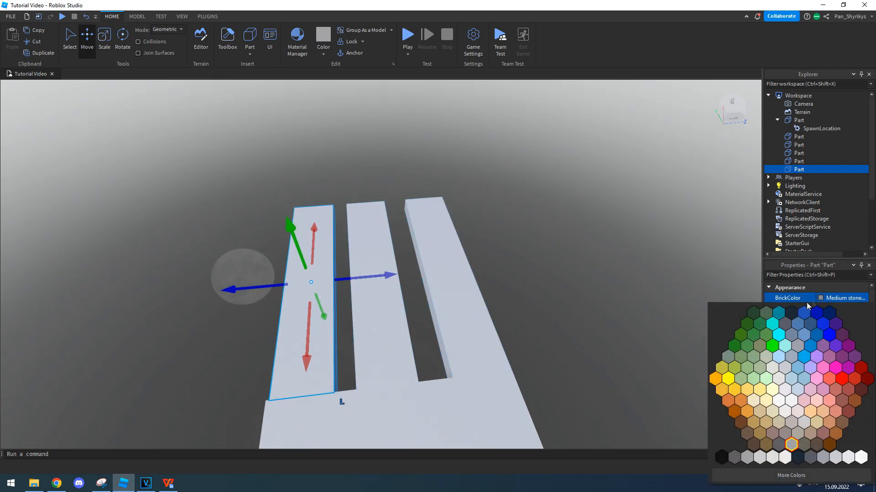
left_click(855, 379)
left_click(383, 319)
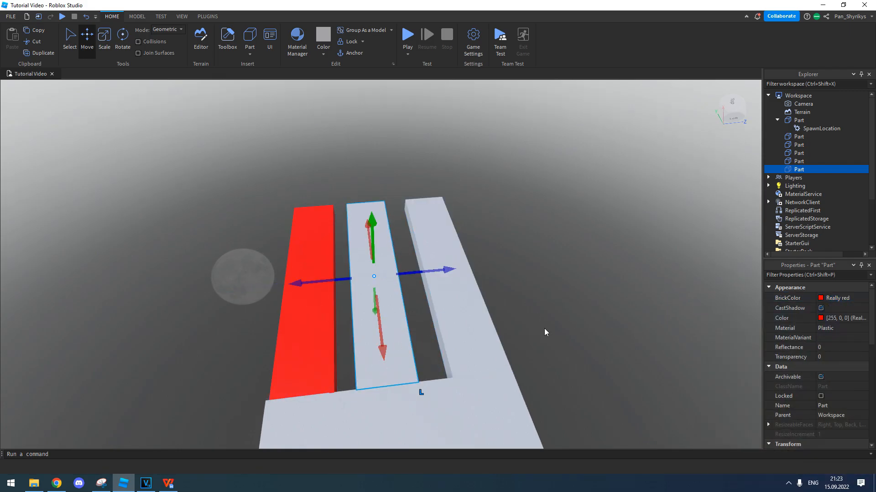
left_click(820, 298)
left_click(829, 336)
left_click(465, 297)
left_click(821, 298)
left_click(778, 357)
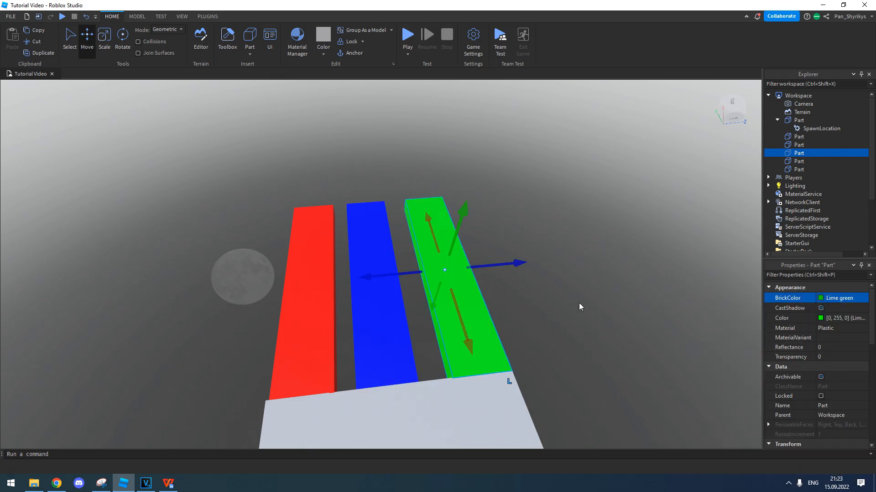
left_click(578, 303)
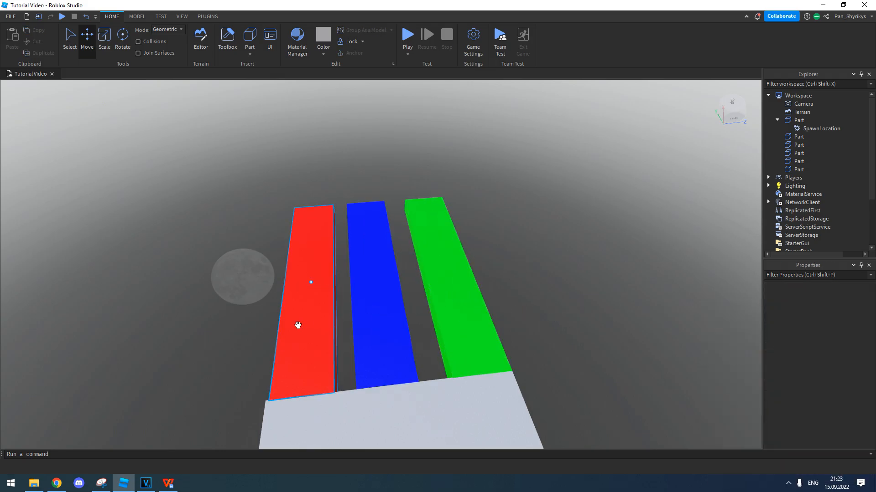
Step: Select the red and green strips together and find their shared CanCollide property
left_click(298, 325)
left_click(481, 324, "ctrl")
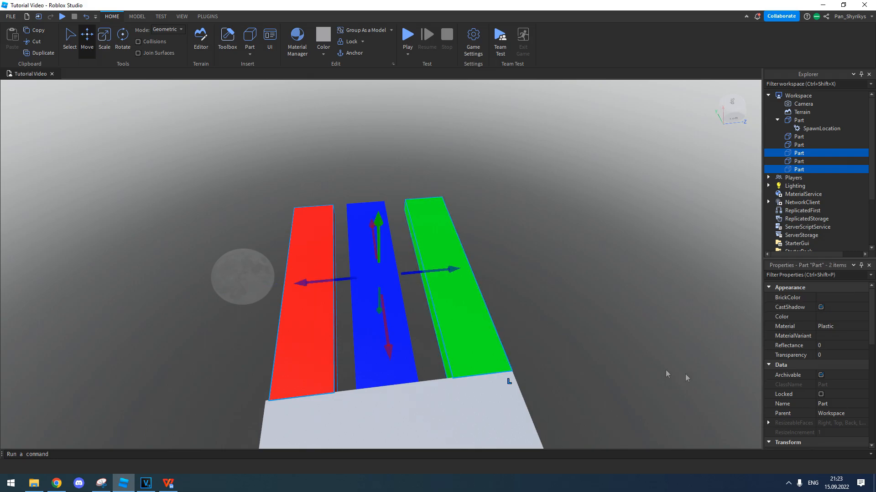
scroll(854, 381, "down", 5)
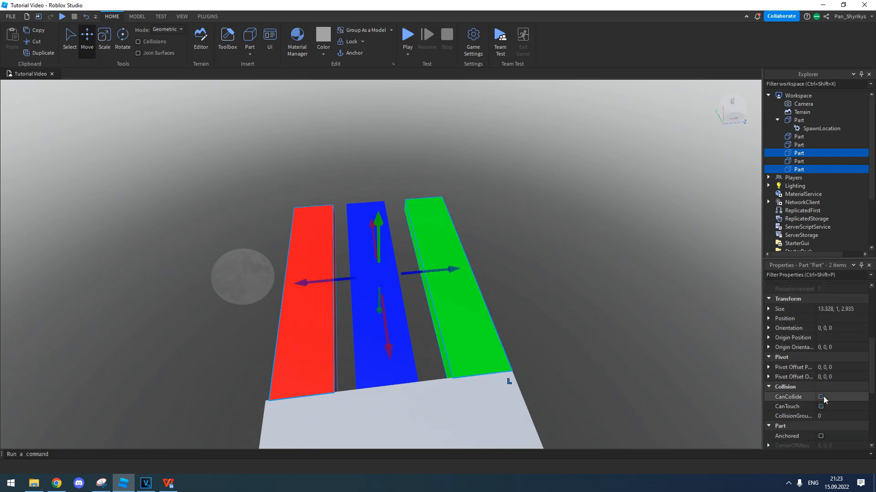
right_click_drag(560, 272, 495, 238)
left_click(494, 237)
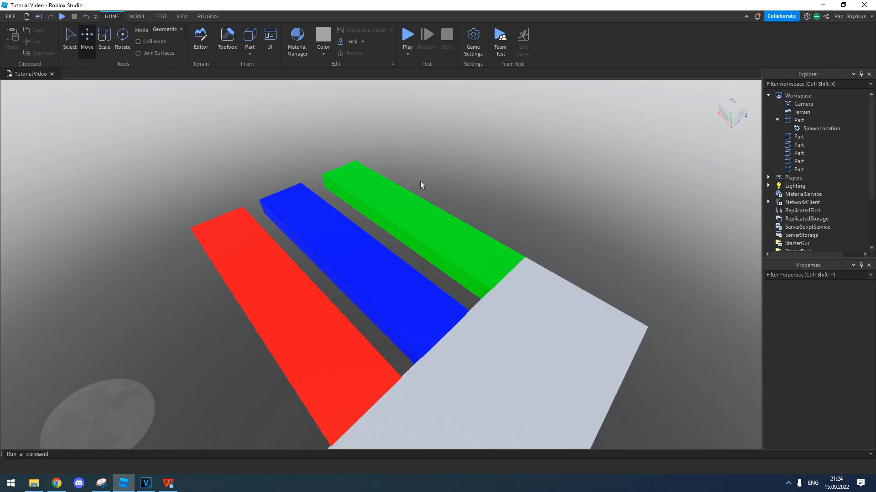
Step: Duplicate the third platform with its three colored strips and move the copies to the far end of the original strips
right_click_drag(510, 221, 503, 223)
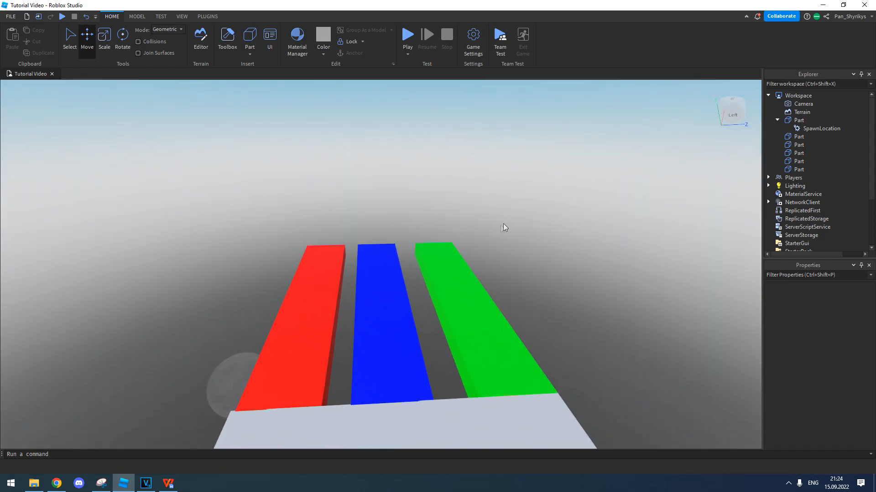
right_click_drag(381, 325, 390, 289)
left_click(391, 292)
left_click(413, 239, "ctrl")
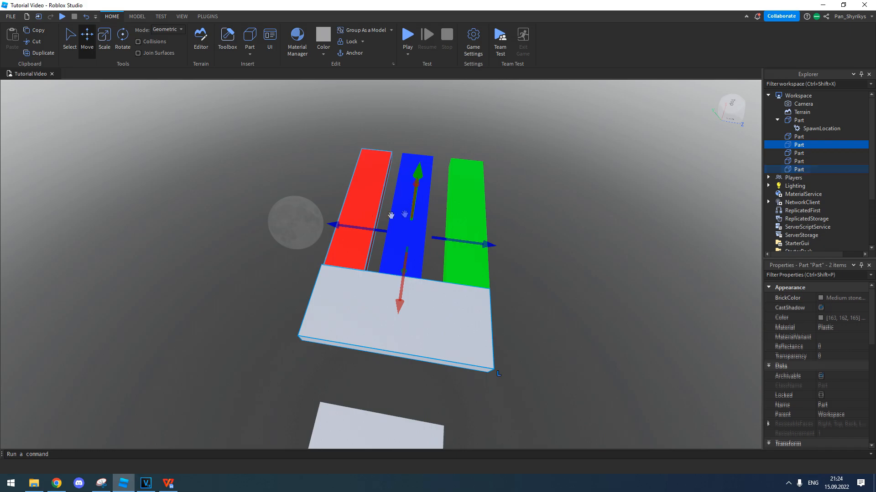
right_click_drag(427, 252, 440, 208)
key("ctrl+d")
left_click_drag(416, 294, 543, 286)
Step: Check CanCollide on the second section's red and green strips and turn it off for that section's blue strip
left_click(573, 190)
left_click(558, 253)
left_click(575, 367, "ctrl")
scroll(866, 375, "down", 3)
scroll(866, 377, "down", 2)
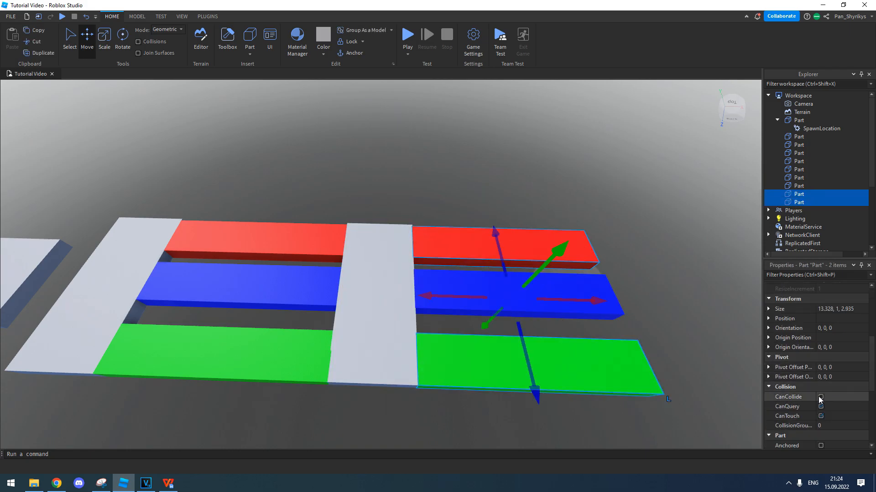
left_click(592, 289)
scroll(808, 365, "down", 8)
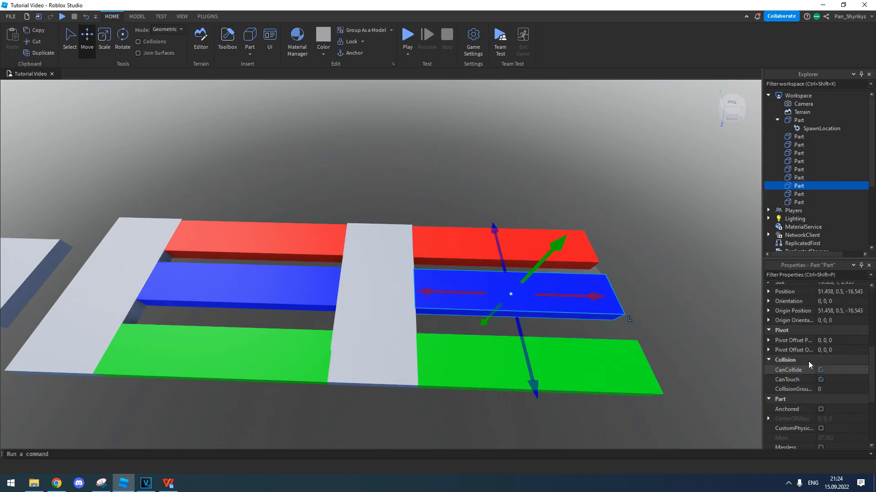
left_click(822, 342)
left_click(688, 310)
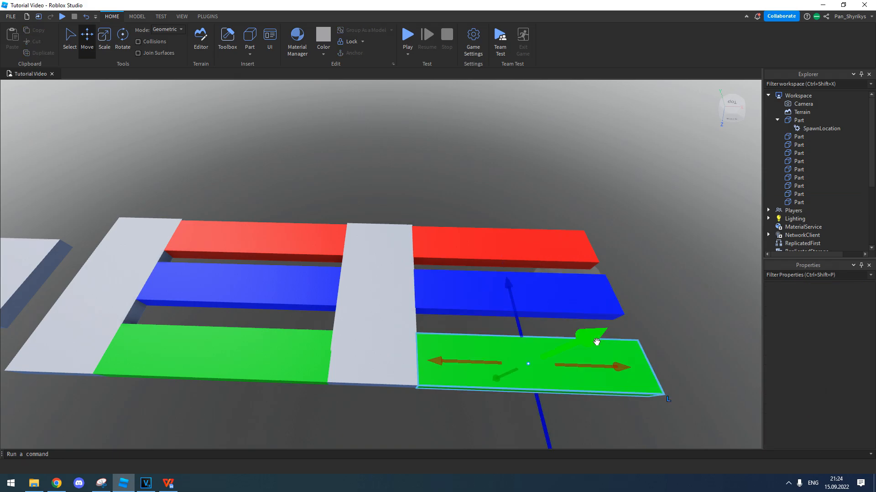
Step: Turn on CanCollide for the second section's green strip
left_click(597, 342)
left_click(820, 341)
left_click(683, 318)
Step: Duplicate the platform between the two strip sections and place the copy at the far end of the second section
right_click_drag(683, 318, 420, 314)
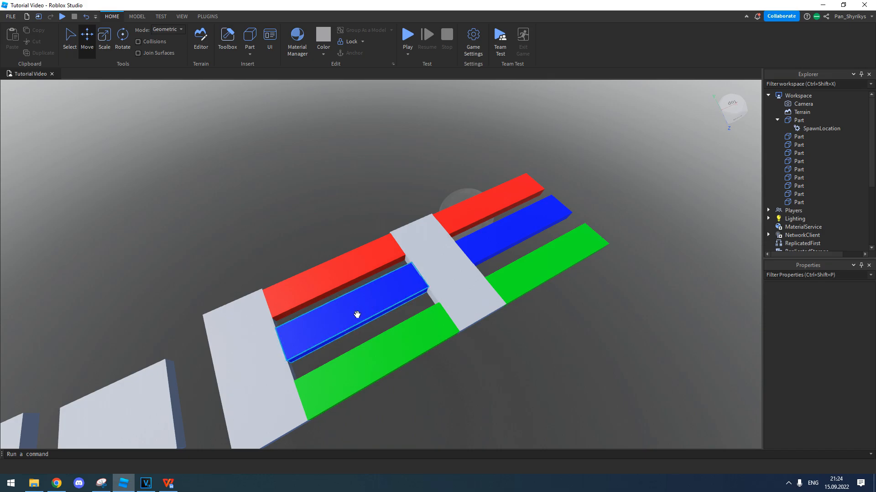
right_click_drag(476, 210, 410, 240)
left_click(350, 237)
key("ctrl+d")
key("d")
left_click_drag(399, 213, 507, 214)
left_click(514, 248)
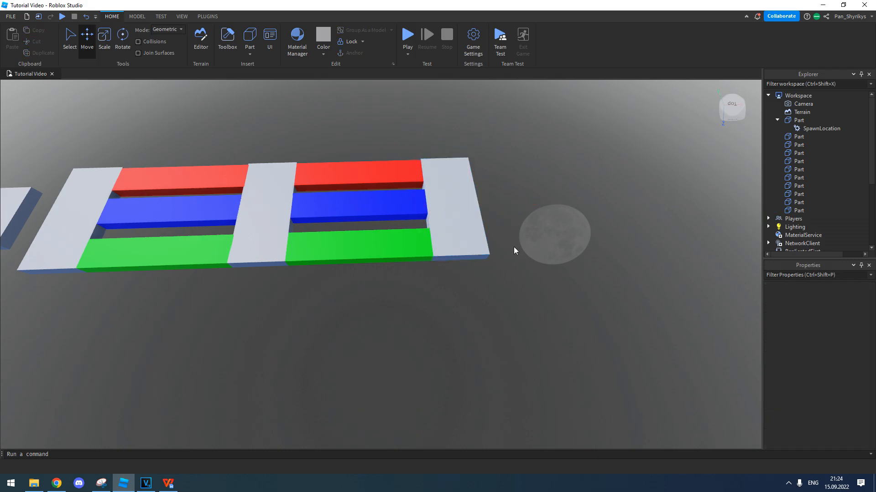
Step: Select every part of the obby, including the spawn platform, and anchor them all
right_click_drag(514, 247, 508, 245)
key("d")
key("a")
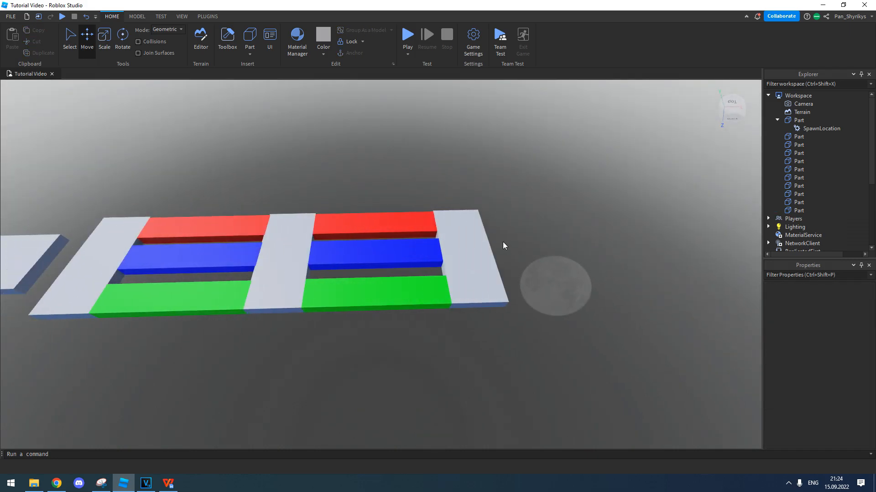
key("a")
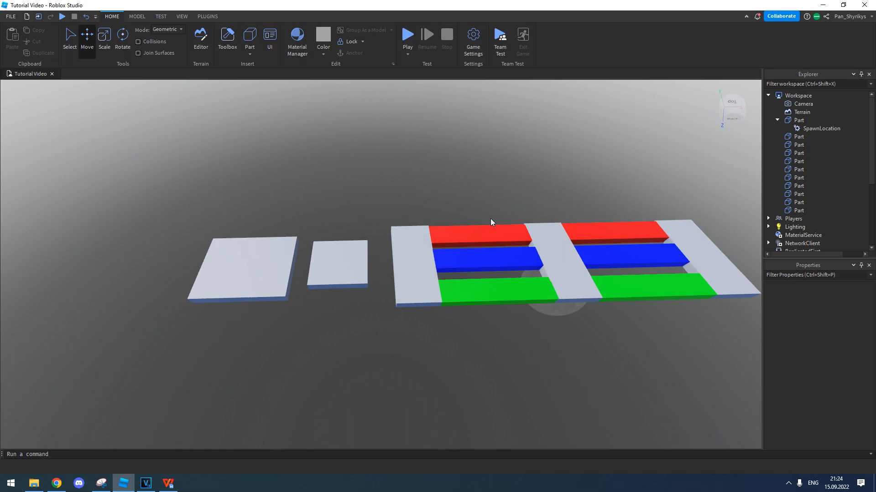
key("s")
key("d")
left_click_drag(150, 206, 693, 318)
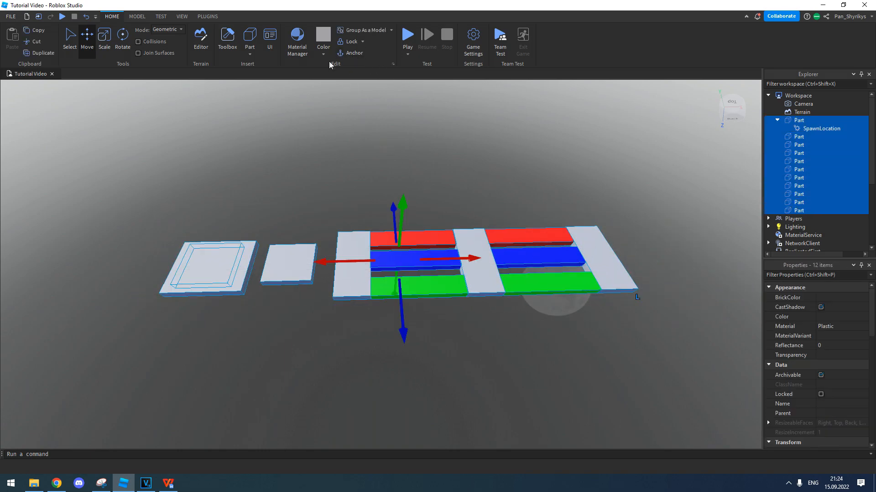
right_click_drag(346, 206, 341, 204)
key("a")
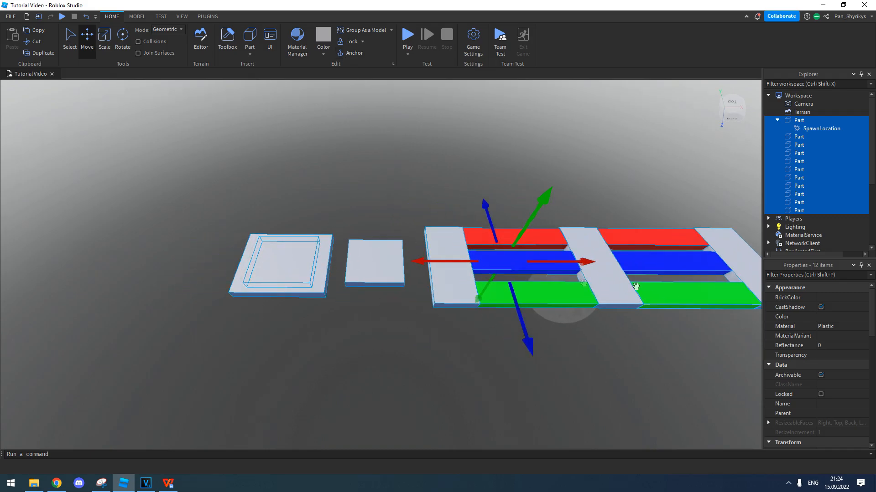
key("d")
right_click_drag(497, 350, 503, 352)
key("s")
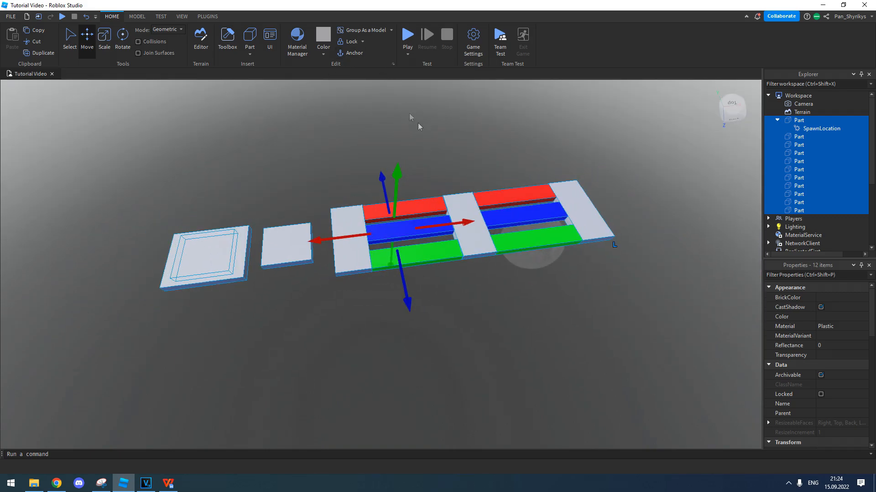
left_click(138, 17)
left_click(110, 19)
left_click(467, 281)
Step: Start a playtest and move the character from the spawn platform across the obby's platforms and strips
right_click_drag(467, 281, 431, 294)
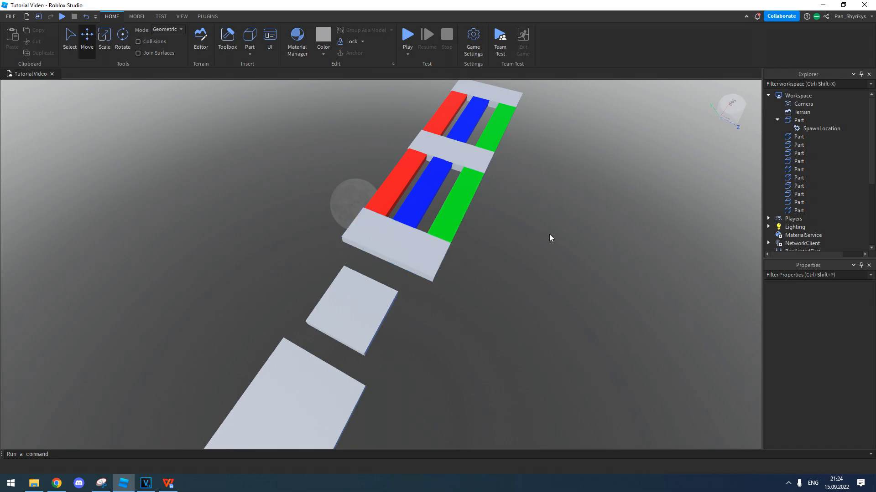
right_click_drag(549, 234, 542, 236)
left_click(409, 35)
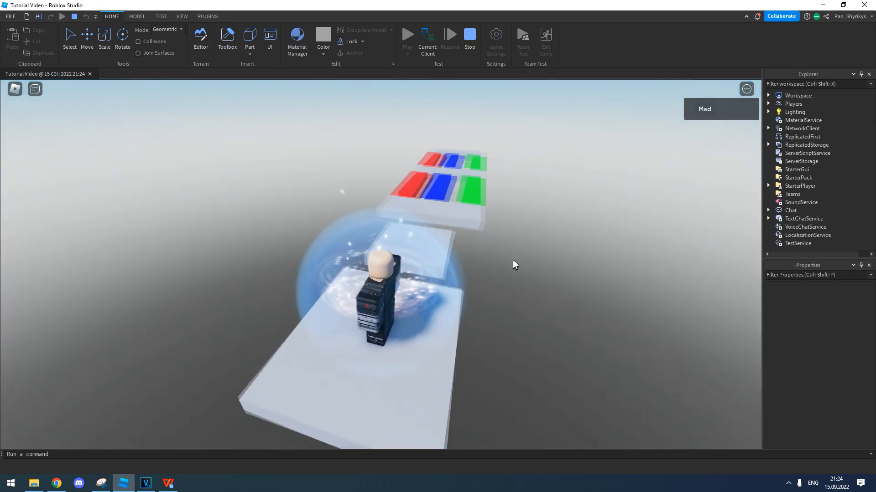
key("w")
right_click_drag(513, 260, 513, 260)
key("s")
mouse_move(401, 363)
right_mouse_down()
mouse_move(388, 358)
mouse_move(400, 347)
right_mouse_up()
key("w")
key("a")
key("w")
key("s")
key("w")
key("s")
key("w")
key("a")
key("space")
key("w")
key("d")
key("s")
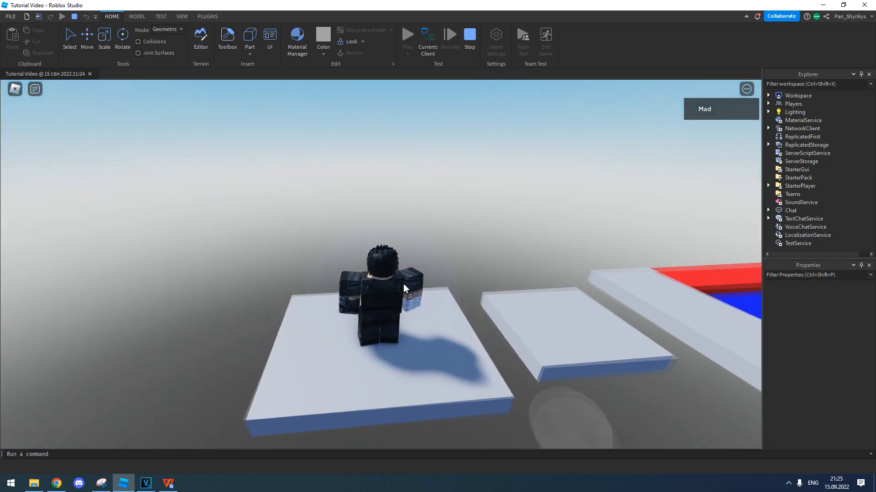
Step: Run the character over both strip sections to the end platform and back toward the spawn, and stop the playtest
key("w")
right_click_drag(403, 283, 403, 284)
key("w")
key("s")
key("w")
key("a")
key("w")
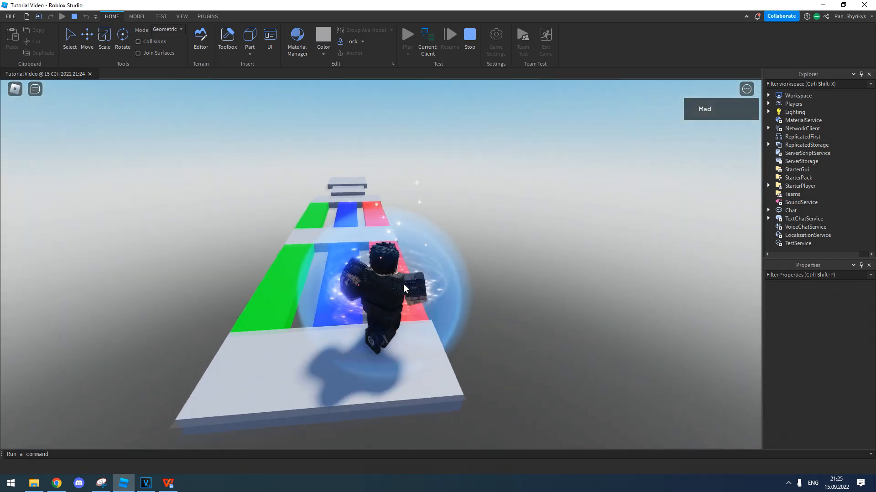
key("w")
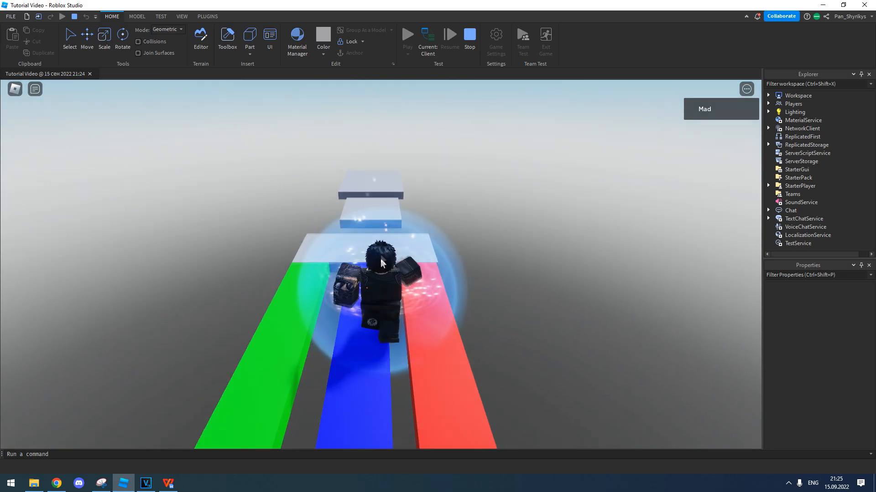
key("w")
left_click(467, 49)
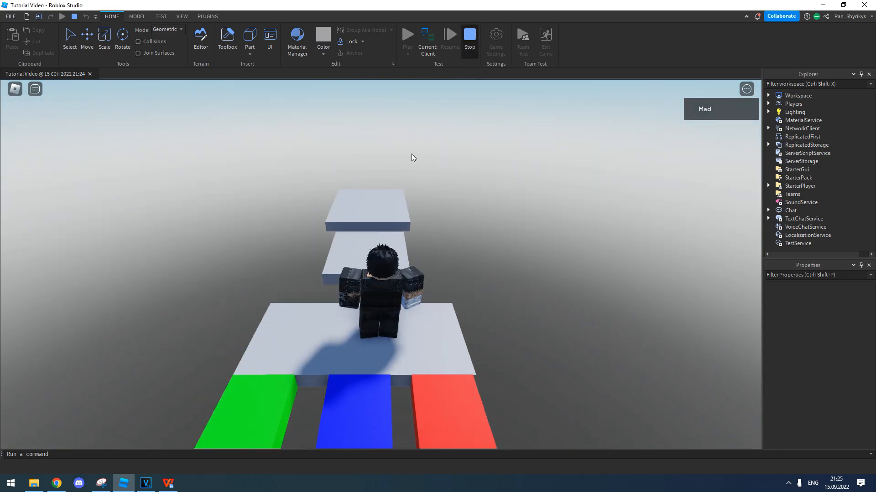
Step: Open the Toolbox and search its models for "sky box"
right_click_drag(448, 273, 448, 269)
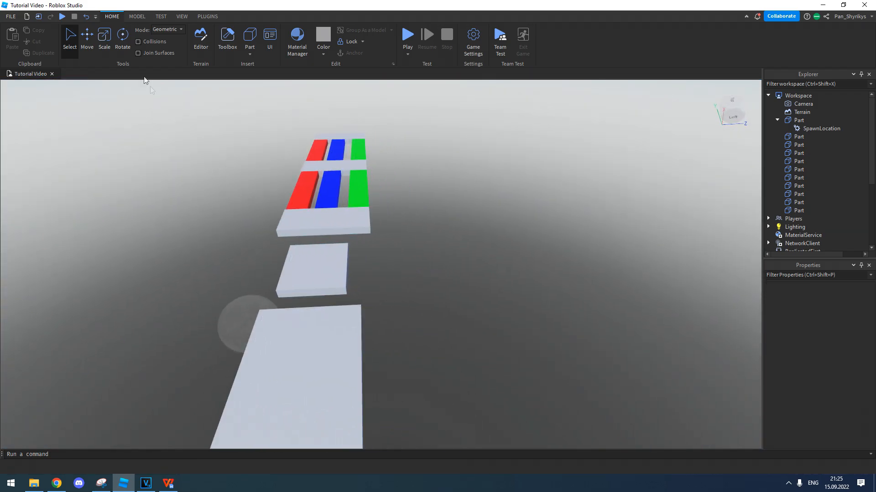
left_click(182, 17)
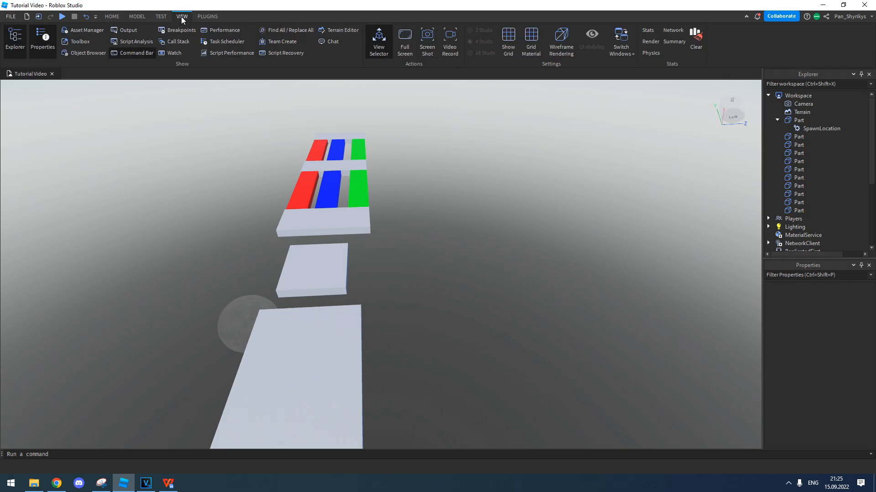
left_click(75, 42)
left_click(64, 105)
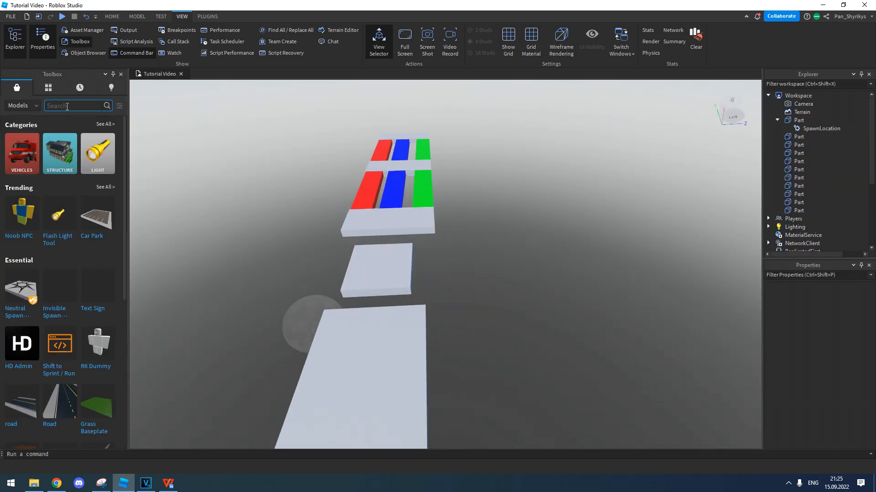
type("skyb")
key("BackSpace")
type("box")
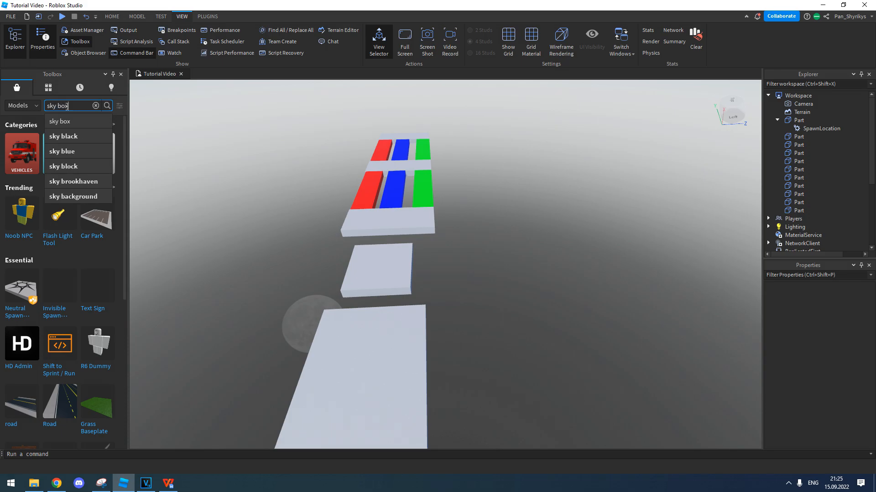
key("Return")
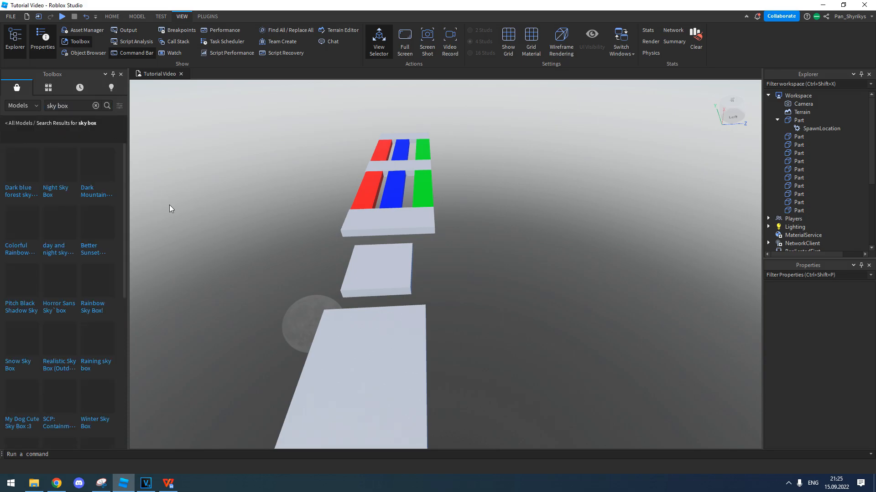
Step: Insert the Magical Sky Box model from the search results and look at the new sky around the obby
right_click_drag(241, 247, 239, 246)
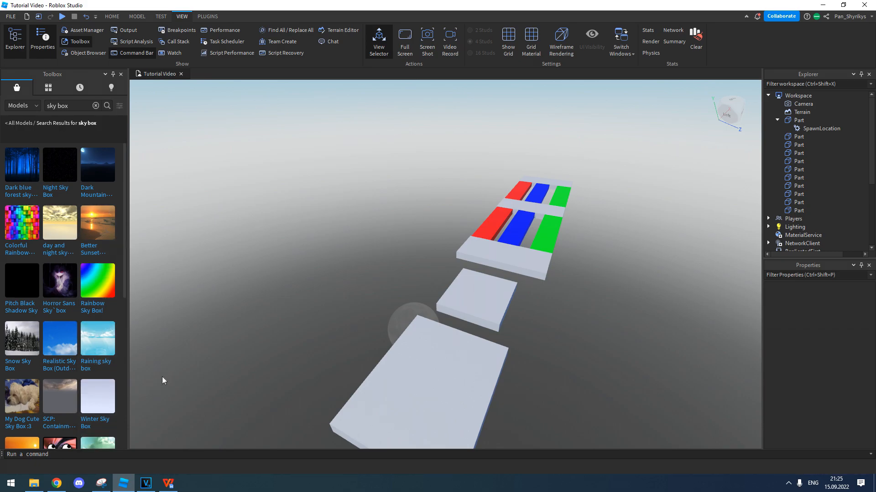
scroll(104, 359, "down", 5)
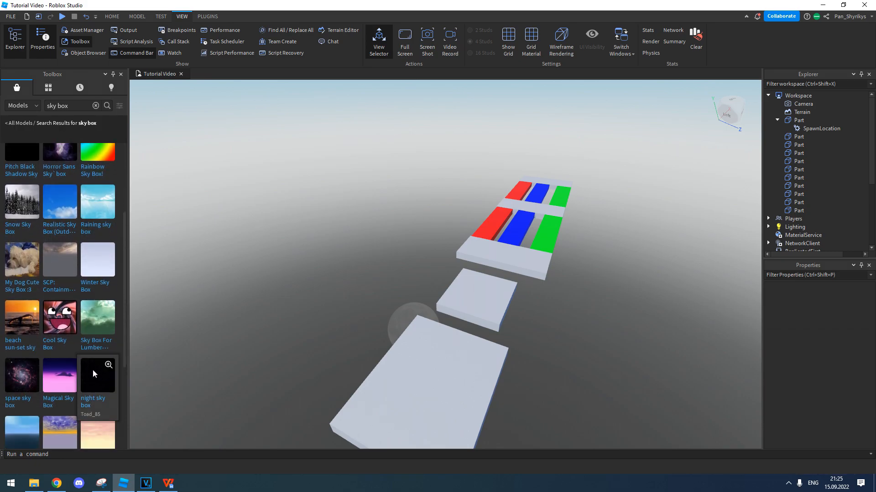
scroll(94, 360, "down", 3)
left_click_drag(56, 314, 229, 313)
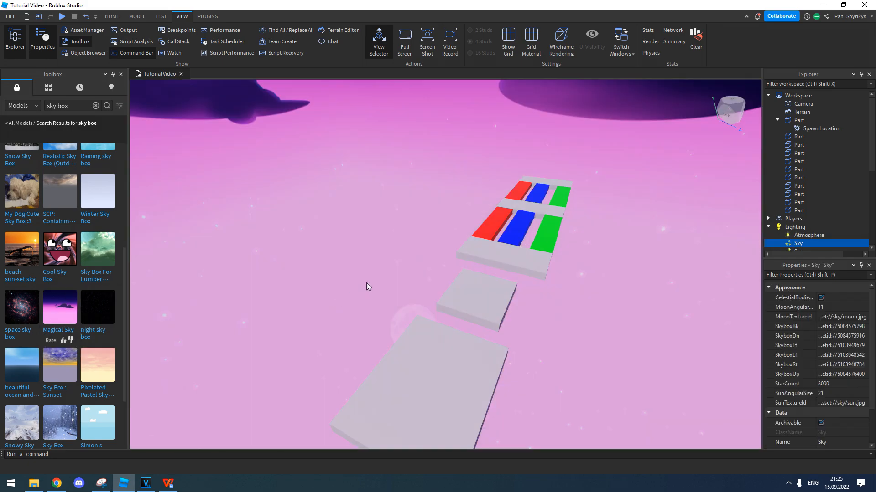
right_click_drag(366, 283, 366, 283)
scroll(814, 220, "down", 1)
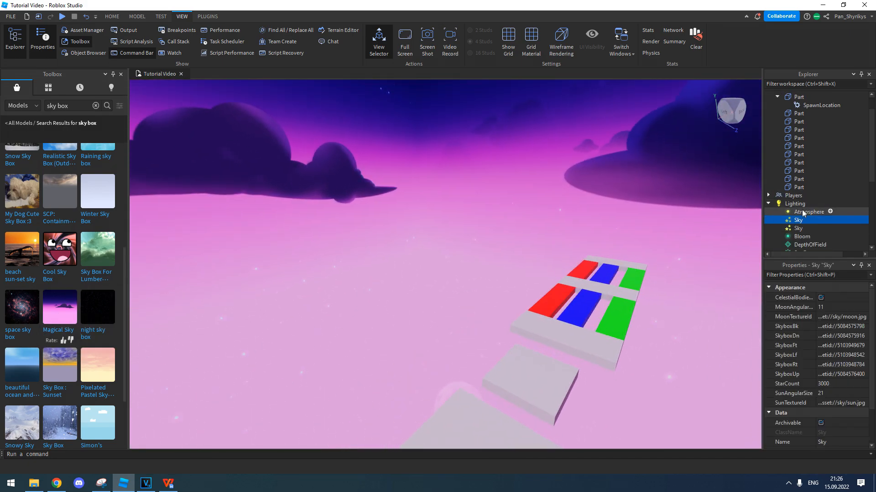
scroll(787, 232, "down", 1)
right_click_drag(612, 223, 596, 235)
left_click(596, 235)
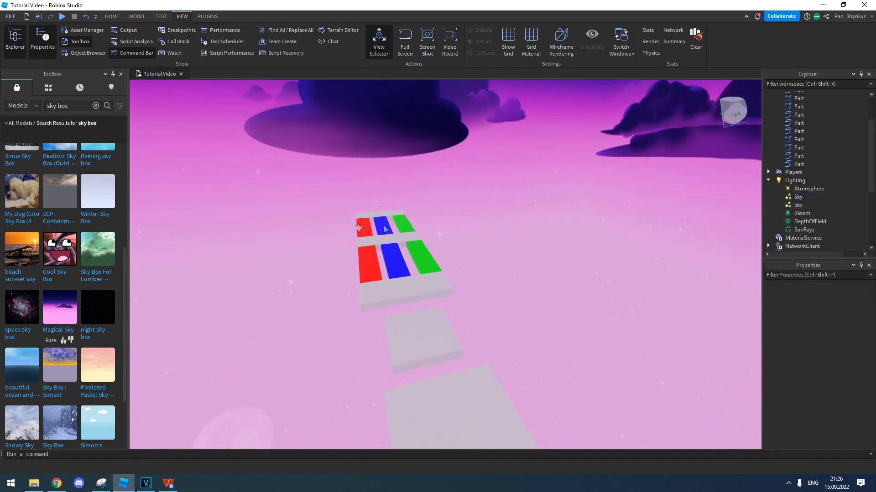
Step: Delete the first Sky object under Lighting and undo the deletion
left_click(795, 199)
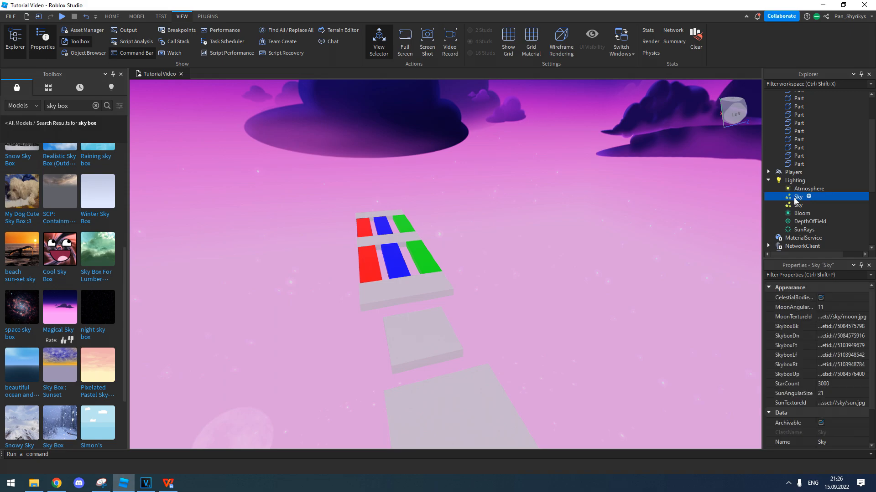
key("Delete")
right_click_drag(458, 220, 458, 221)
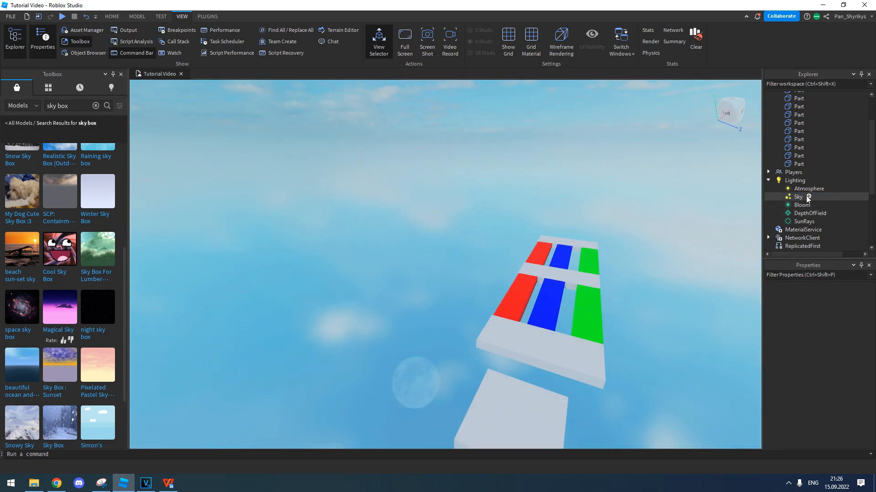
key("ctrl+z")
Step: Look around the obby under the restored sky and close the Toolbox
right_click_drag(479, 184, 447, 212)
left_click(477, 220)
left_click(121, 74)
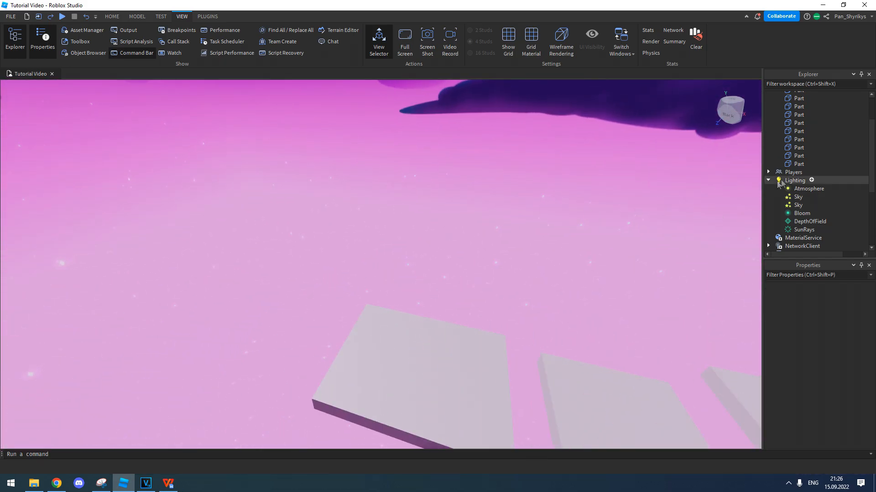
Step: Review the Lighting service's appearance, data and exposure properties and view the obby from a wider angle
left_click(793, 181)
scroll(816, 372, "down", 3)
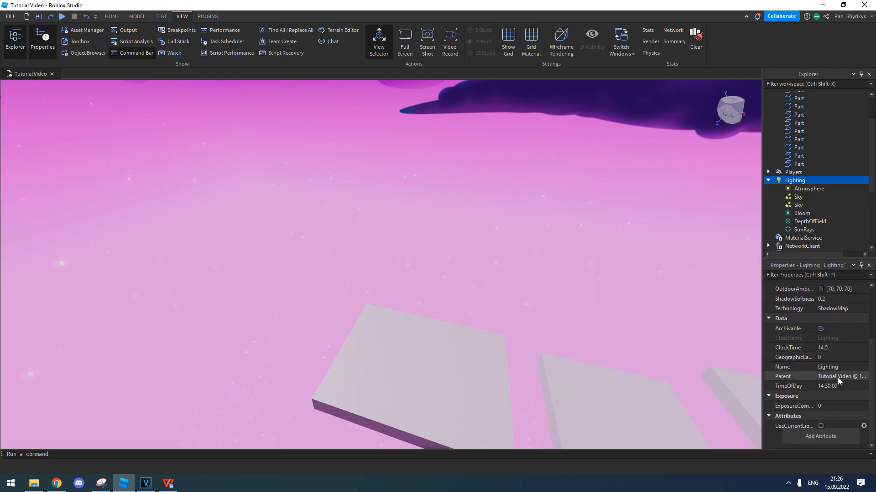
scroll(835, 377, "up", 4)
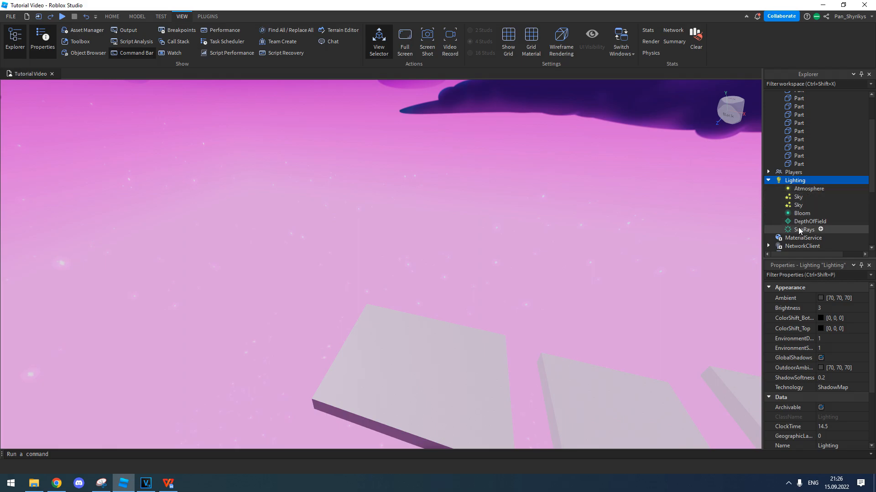
scroll(821, 347, "down", 3)
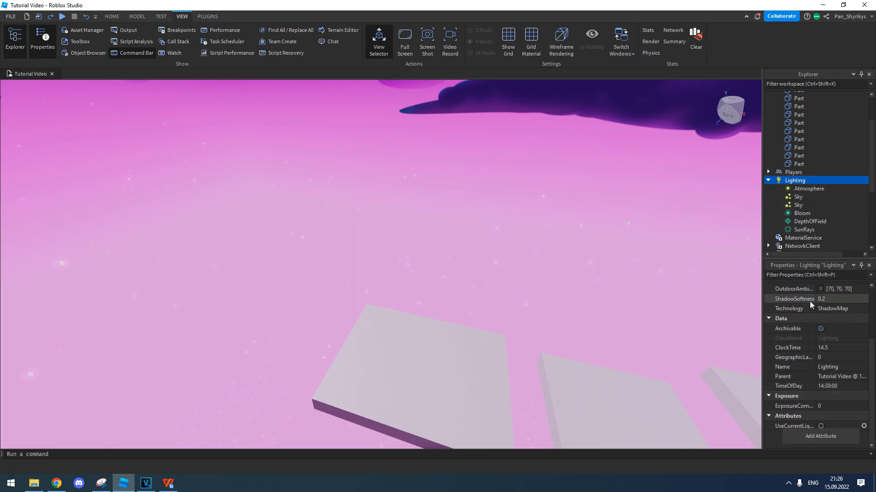
scroll(811, 305, "up", 3)
right_click_drag(605, 227, 591, 220)
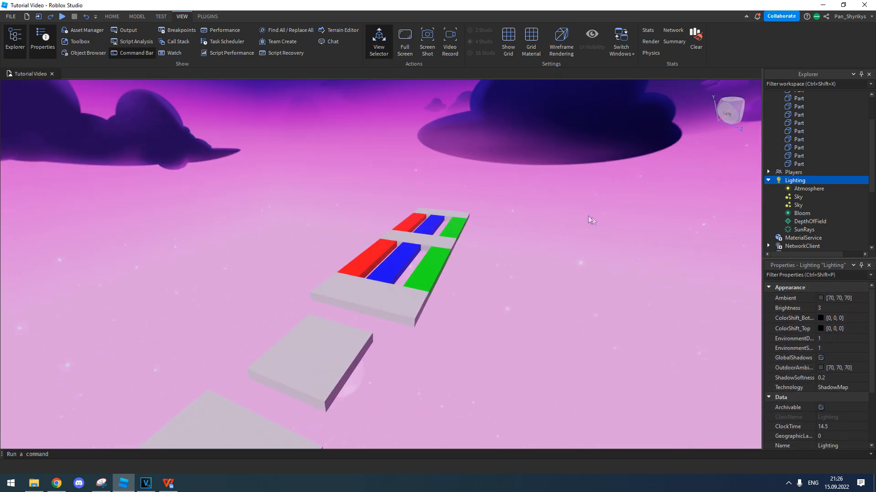
left_click(497, 184)
right_click_drag(578, 248, 559, 251)
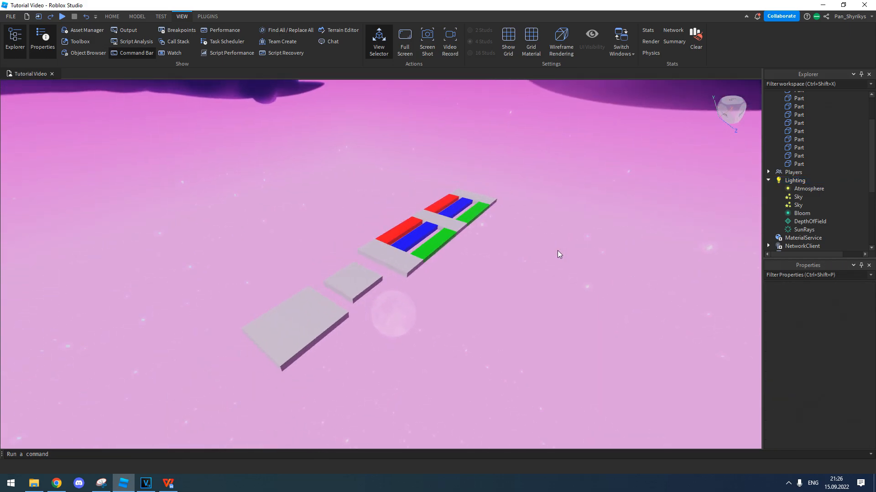